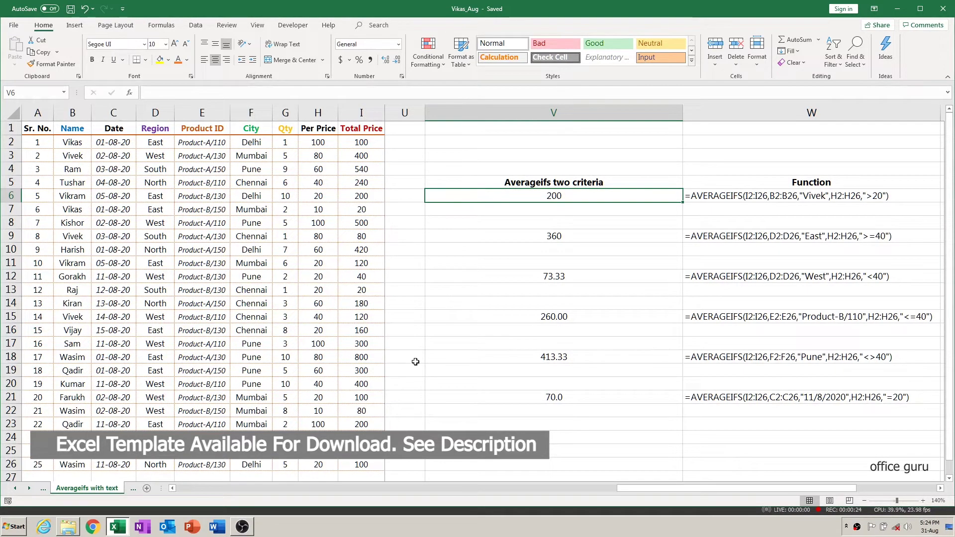
Step: Clear the old result of 200 from cell V6
{"action": "key", "text": "Delete"}
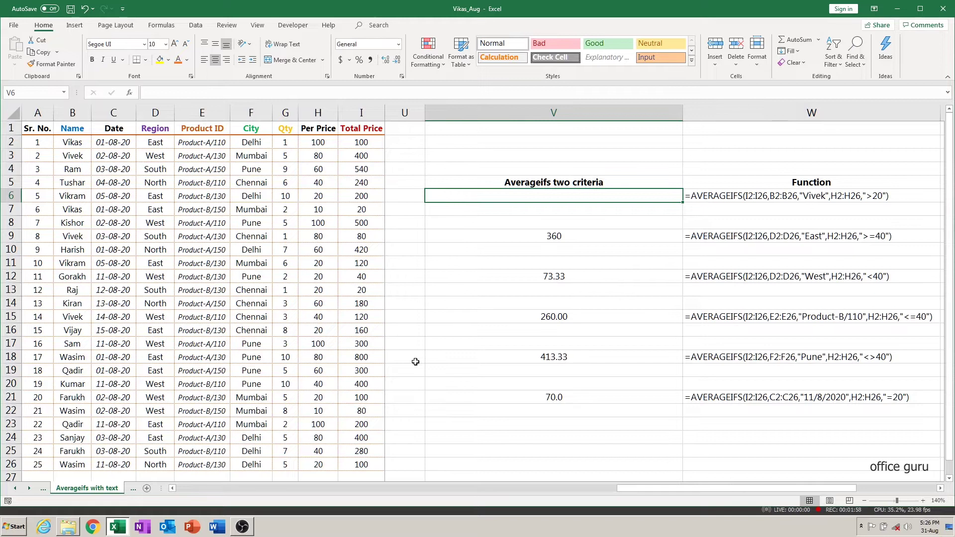
Step: Start V6 with =AVERAGEIFS( using the Total Price range I2:I26 as the average range
{"action": "type", "text": "=ave"}
{"action": "key", "text": "Down"}
{"action": "key", "text": "Down"}
{"action": "key", "text": "Down"}
{"action": "key", "text": "Down"}
{"action": "key", "text": "Tab"}
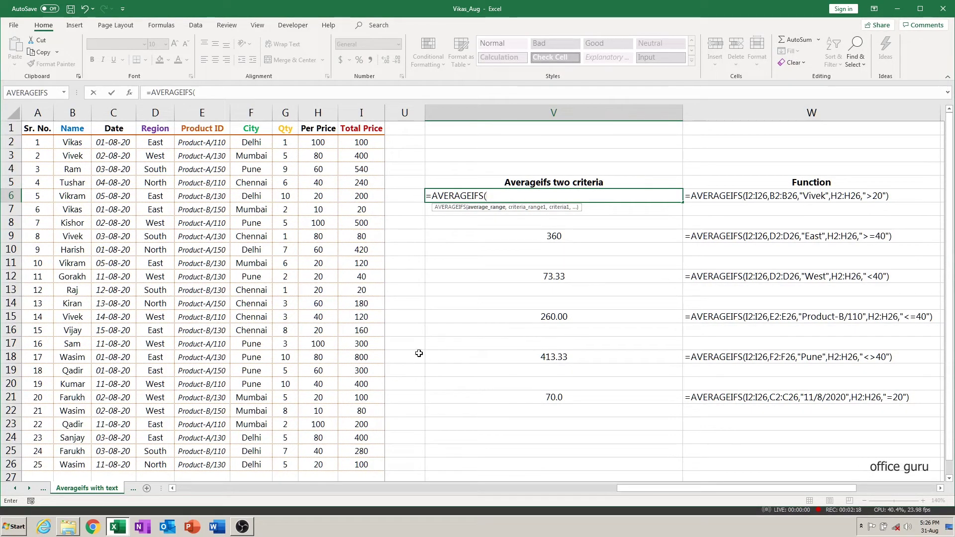
{"action": "left_click_drag", "start_coordinate": [361, 144], "coordinate": [365, 458]}
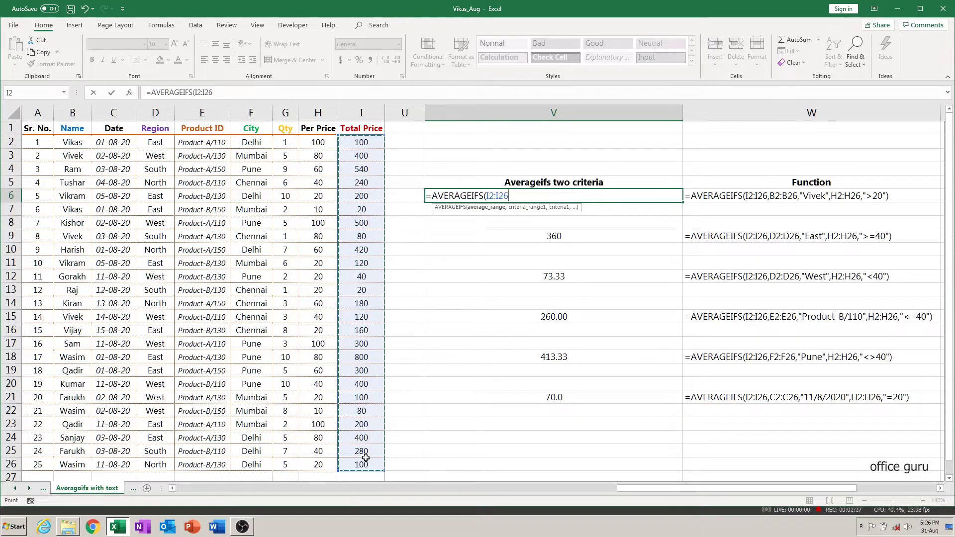
{"action": "type", "text": ","}
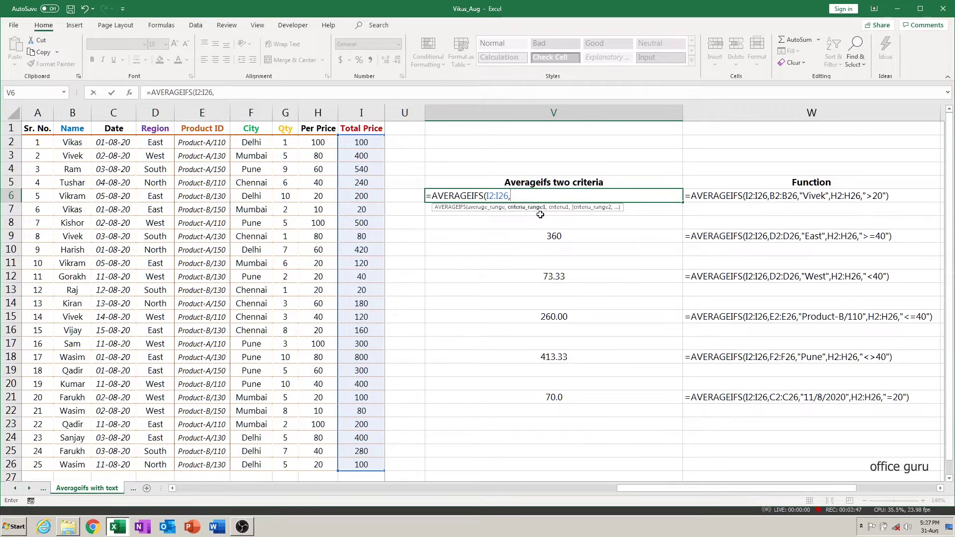
Step: Add the Name range B2:B26 with criterion "Vivek" as the formula's first criterion
{"action": "left_click", "coordinate": [73, 142]}
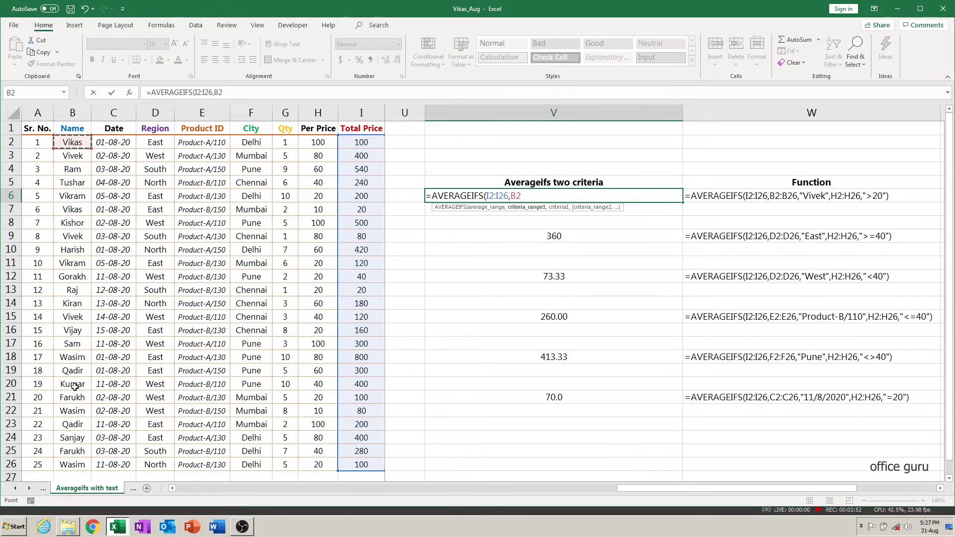
{"action": "left_click_drag", "start_coordinate": [75, 185], "coordinate": [76, 465]}
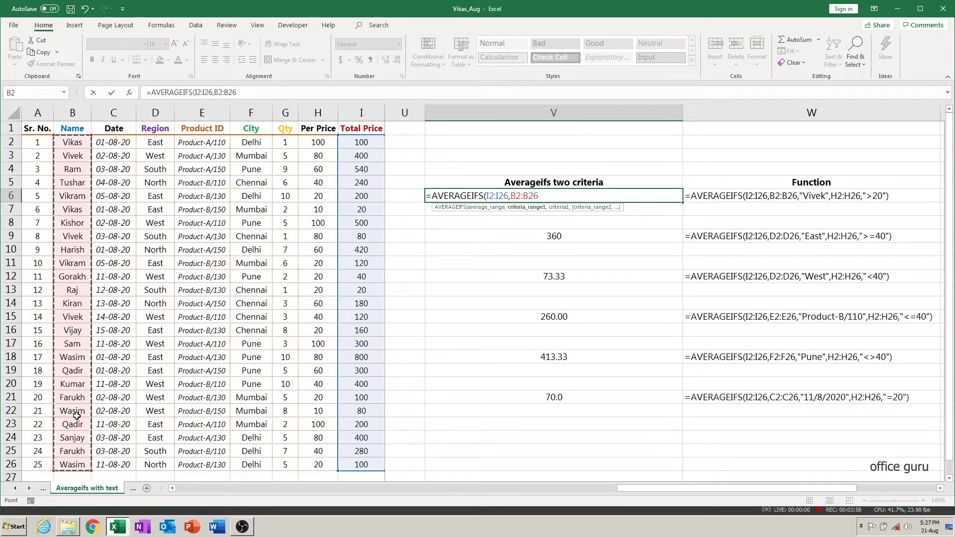
{"action": "type", "text": ","}
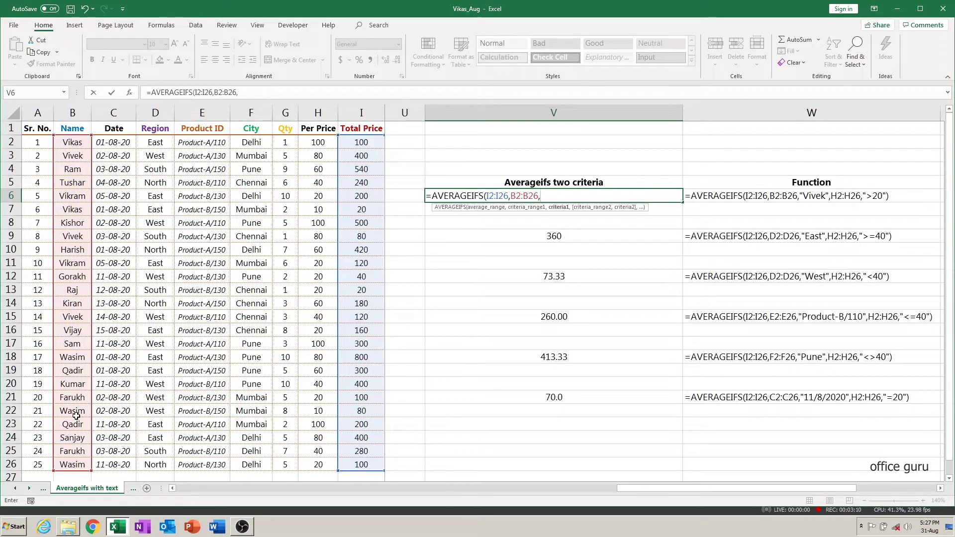
{"action": "type", "text": "\"Vivek\""}
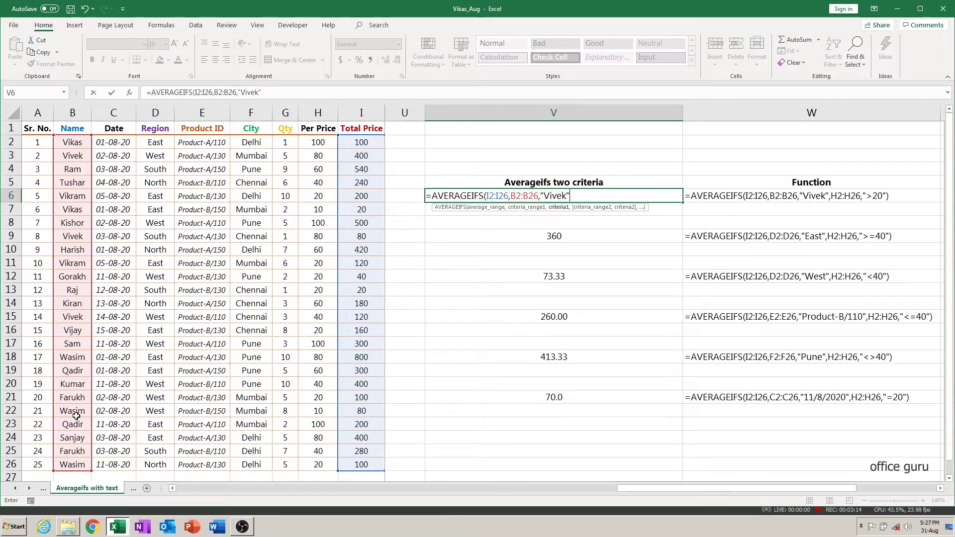
{"action": "type", "text": ","}
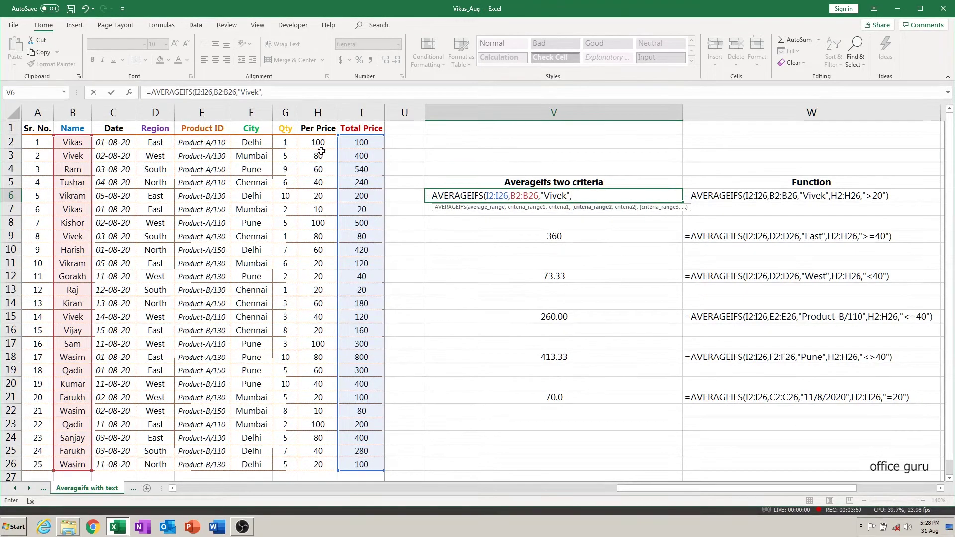
{"action": "left_click_drag", "start_coordinate": [318, 143], "coordinate": [319, 223]}
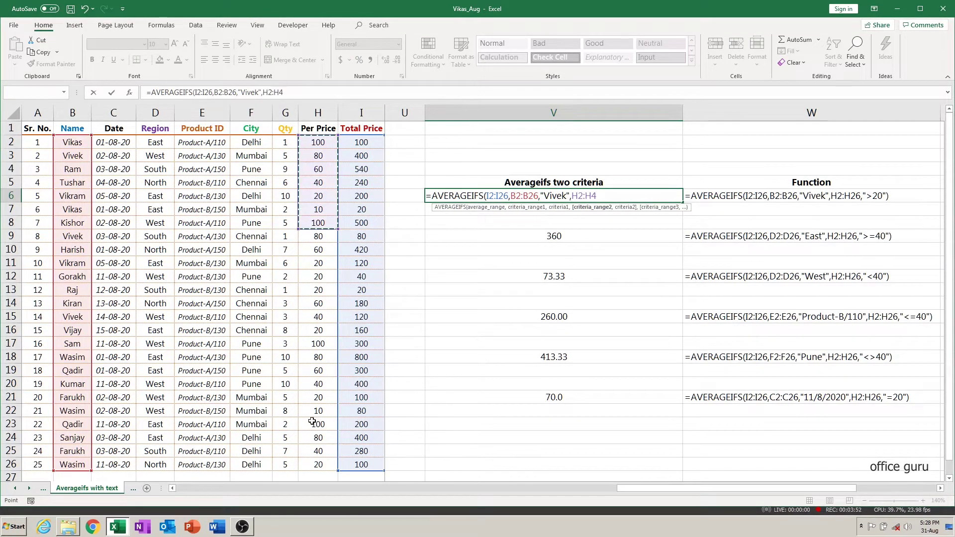
Step: Add Per Price range H2:H26 with criterion ">20" and close the formula
{"action": "left_click_drag", "start_coordinate": [312, 421], "coordinate": [319, 463]}
{"action": "type", "text": ","}
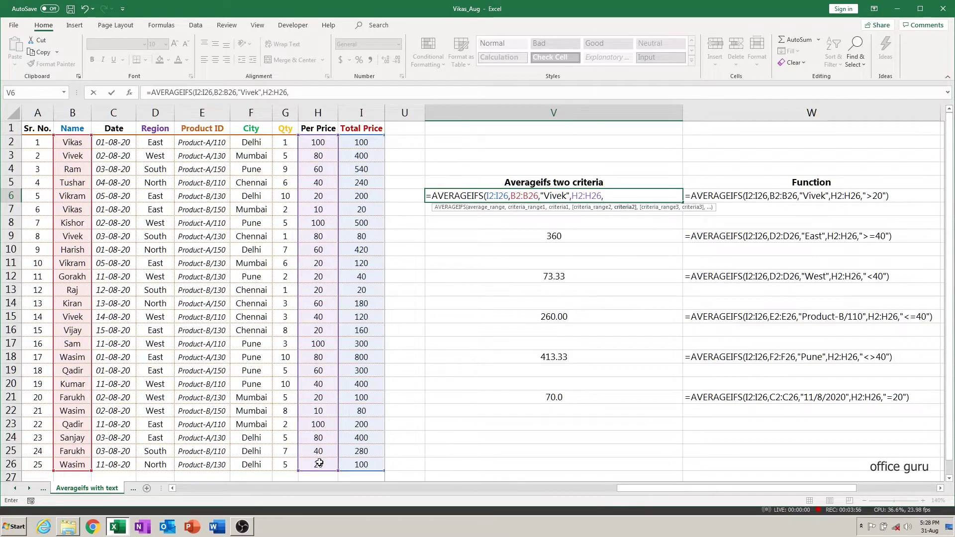
{"action": "type", "text": "\""}
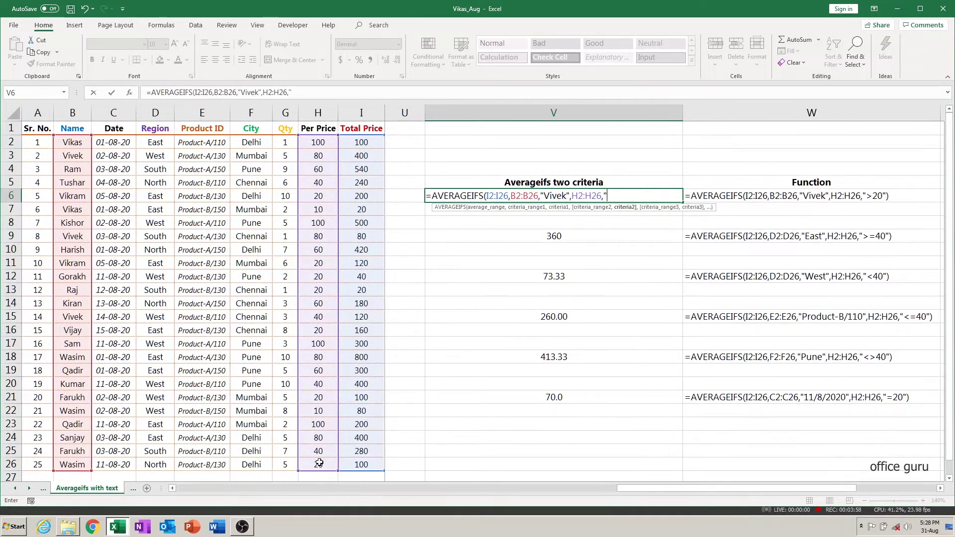
{"action": "type", "text": ">20"}
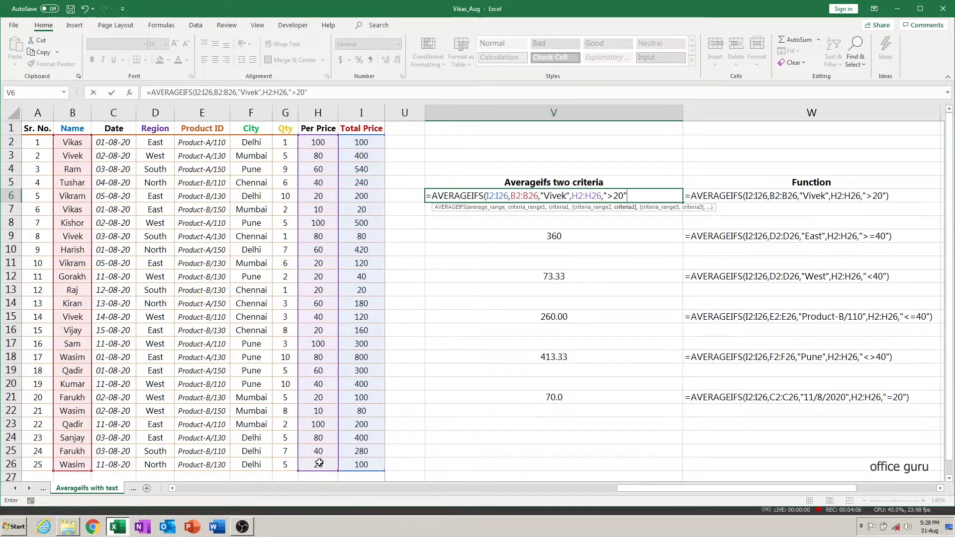
{"action": "type", "text": ")"}
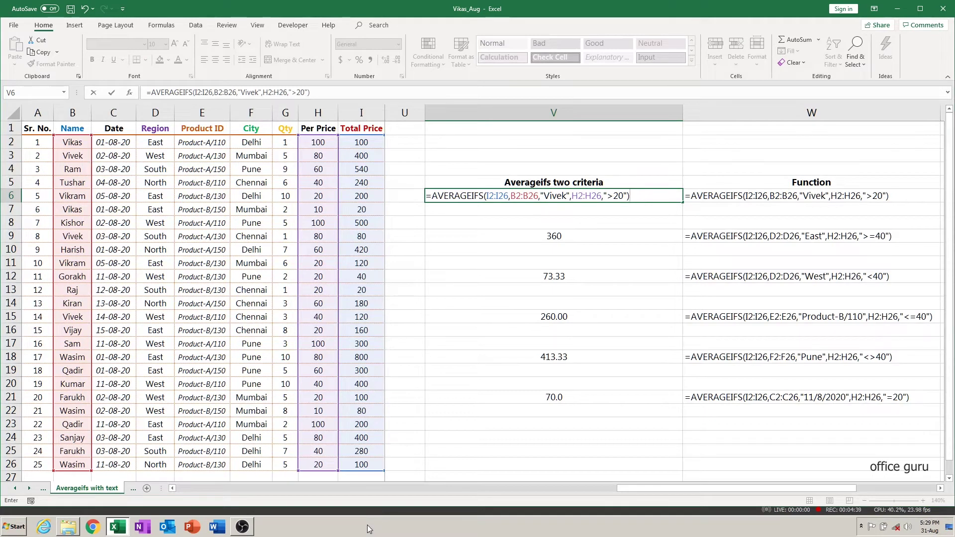
Step: Commit the formula so V6 shows 200, then turn on filters for the A1:I26 table
{"action": "key", "text": "ctrl+Return"}
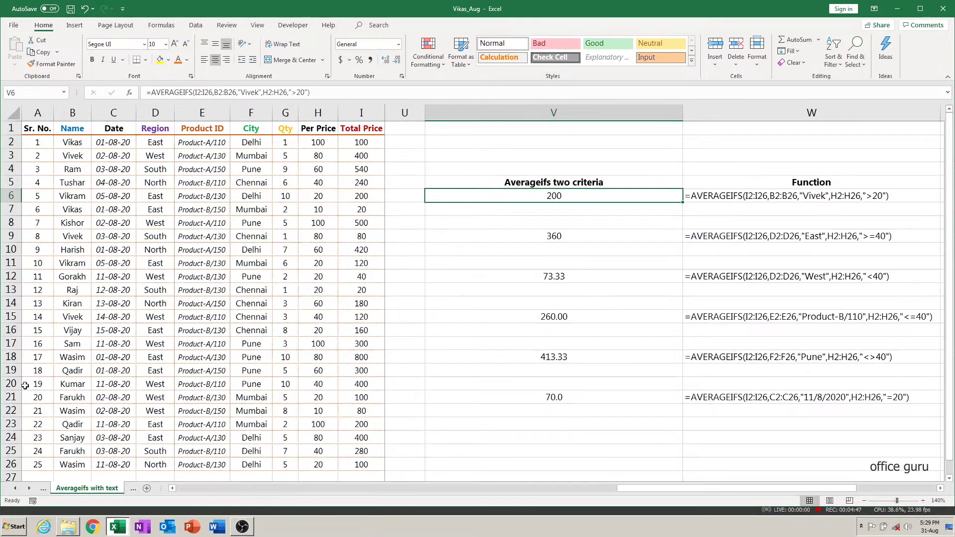
{"action": "left_click", "coordinate": [40, 131]}
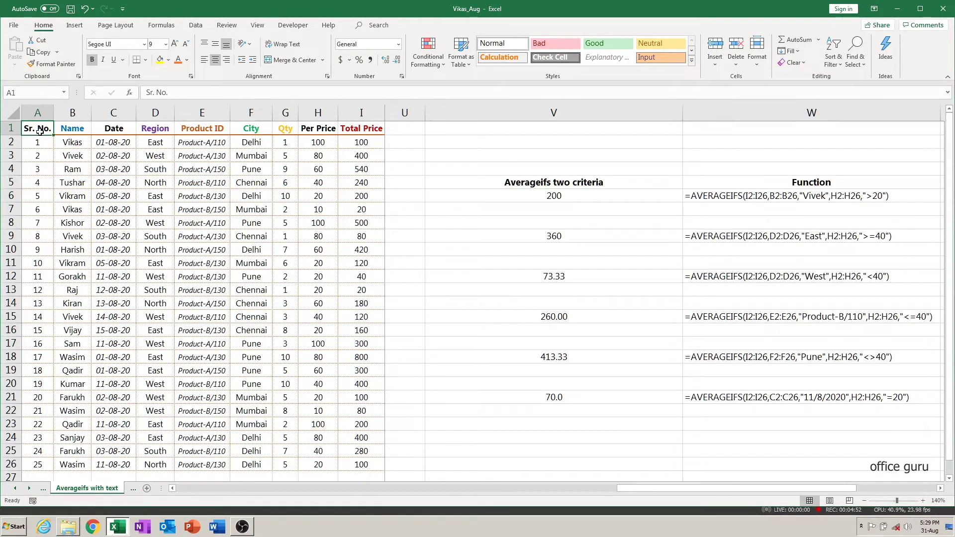
{"action": "key", "text": "ctrl+a"}
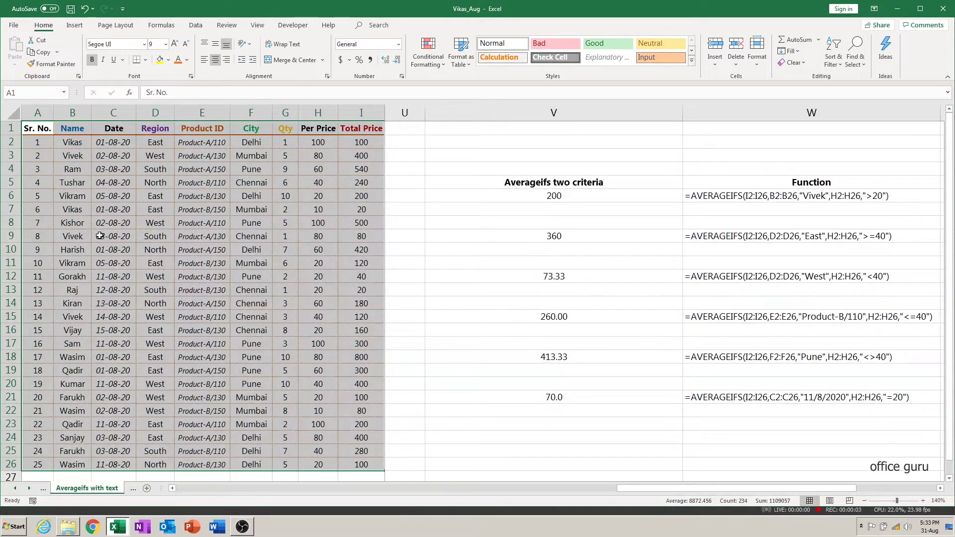
{"action": "key", "text": "ctrl+shift+l"}
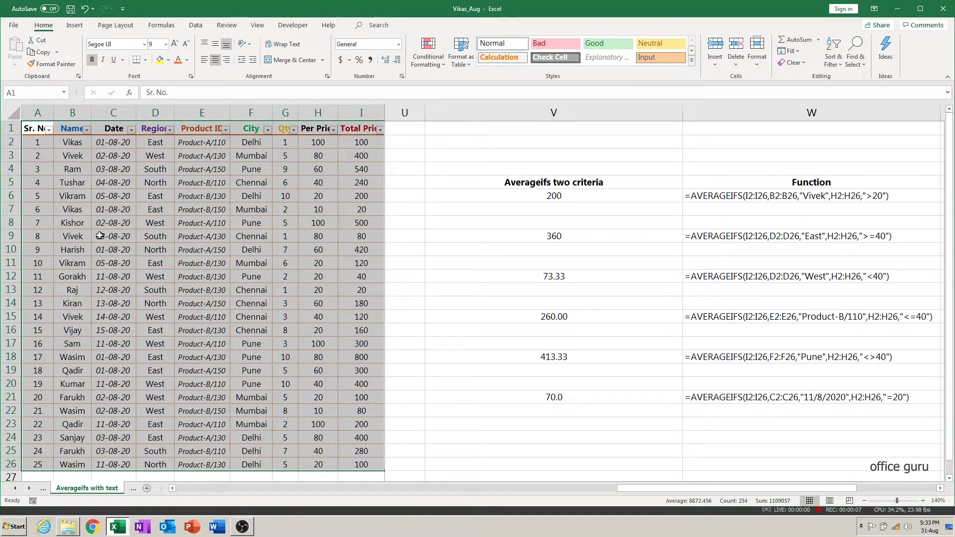
Step: Filter the Name column to show only Vivek's rows
{"action": "key", "text": "Right"}
{"action": "key", "text": "alt+Down"}
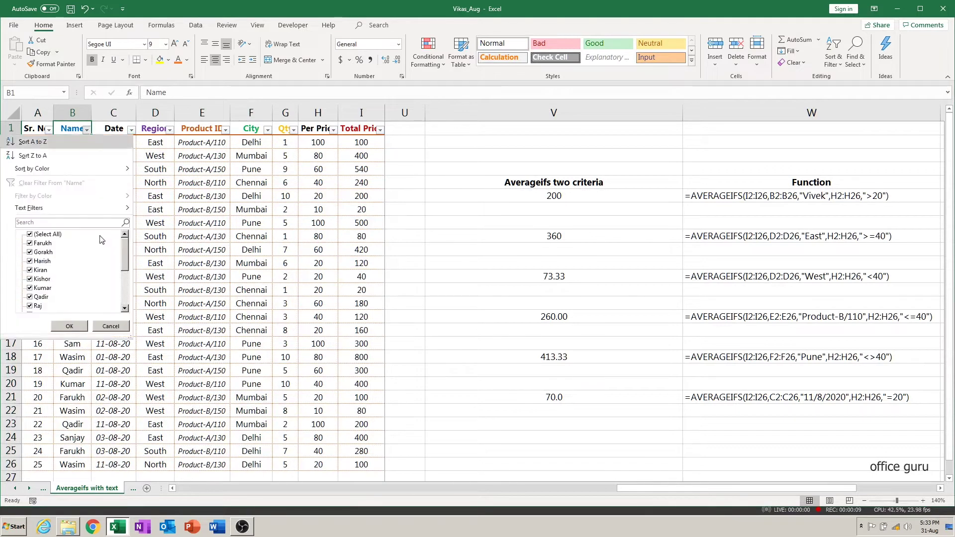
{"action": "key", "text": "Down"}
{"action": "key", "text": "Down"}
{"action": "key", "text": "Down"}
{"action": "key", "text": "space"}
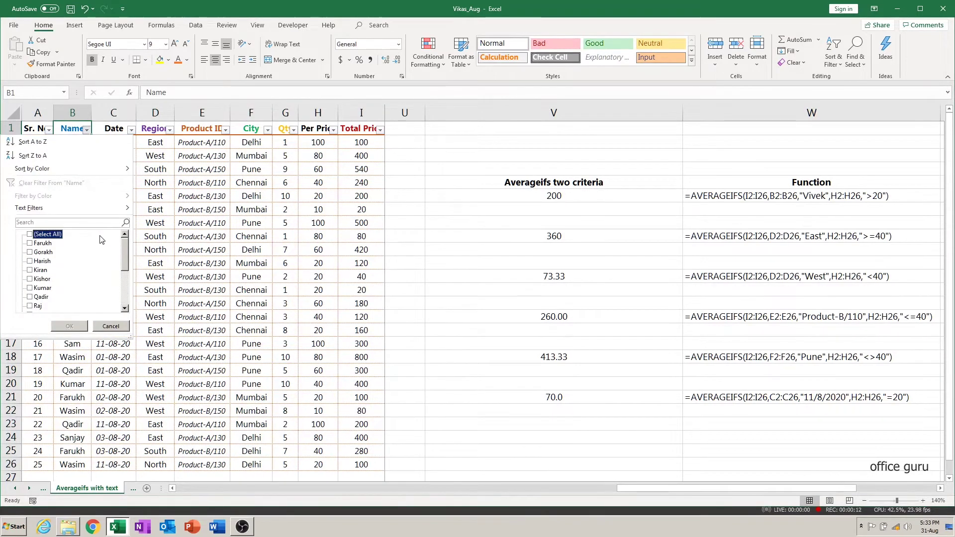
{"action": "key", "text": "End"}
{"action": "key", "text": "Down"}
{"action": "key", "text": "Down"}
{"action": "key", "text": "Down"}
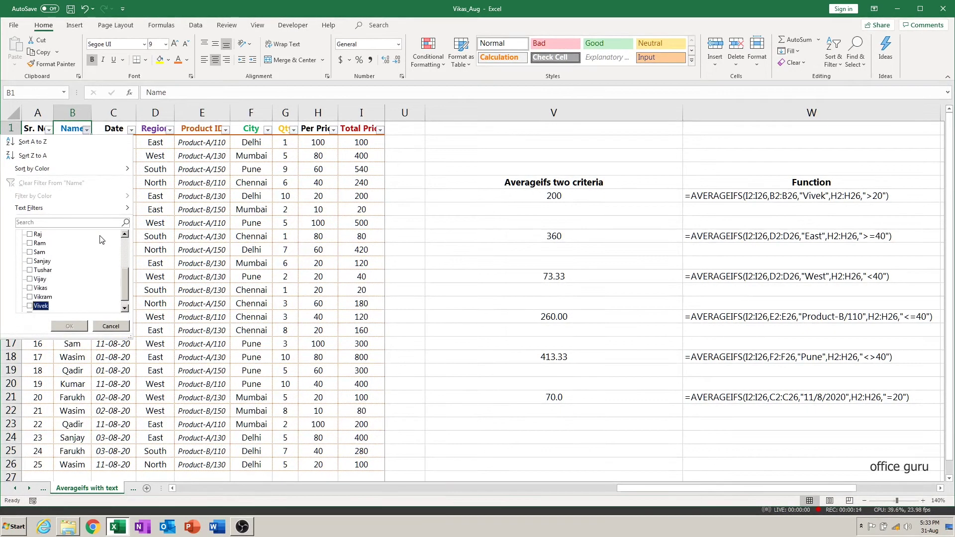
{"action": "key", "text": "space"}
{"action": "key", "text": "Return"}
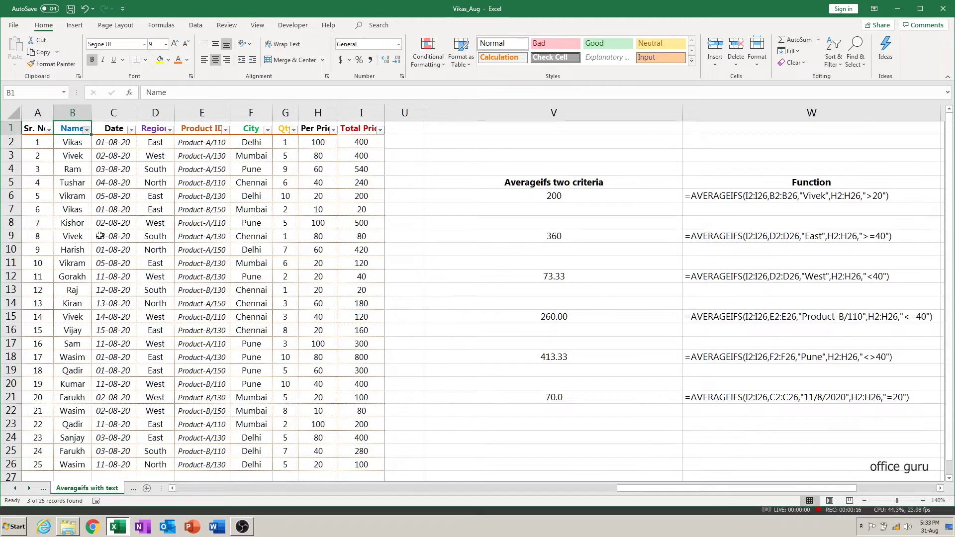
Step: Select Vivek's visible Total Price values to check the average, then remove the filter
{"action": "key", "text": "Down"}
{"action": "key", "text": "Down"}
{"action": "key", "text": "Up"}
{"action": "key", "text": "Left"}
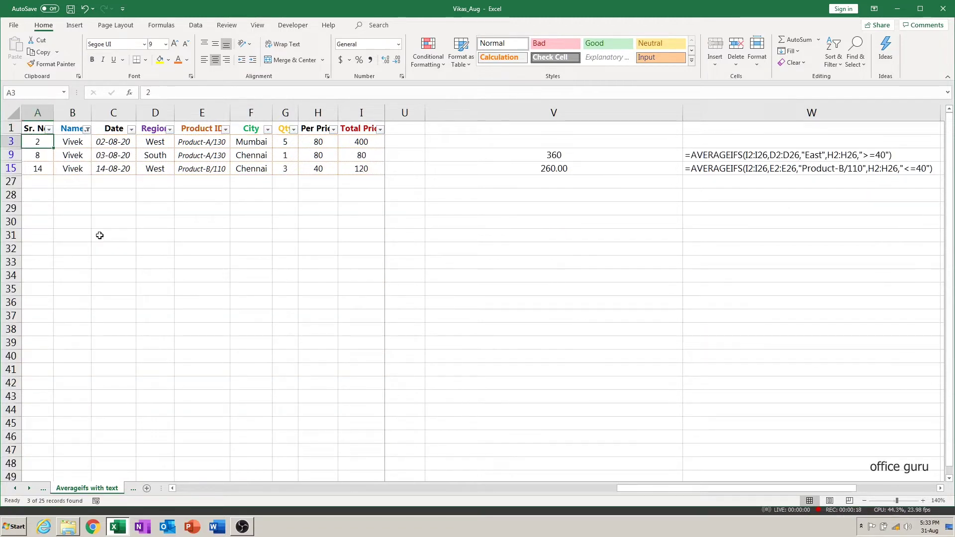
{"action": "key", "text": "Right"}
{"action": "key", "text": "Right"}
{"action": "key", "text": "Right"}
{"action": "key", "text": "Right"}
{"action": "key", "text": "Right"}
{"action": "key", "text": "Right"}
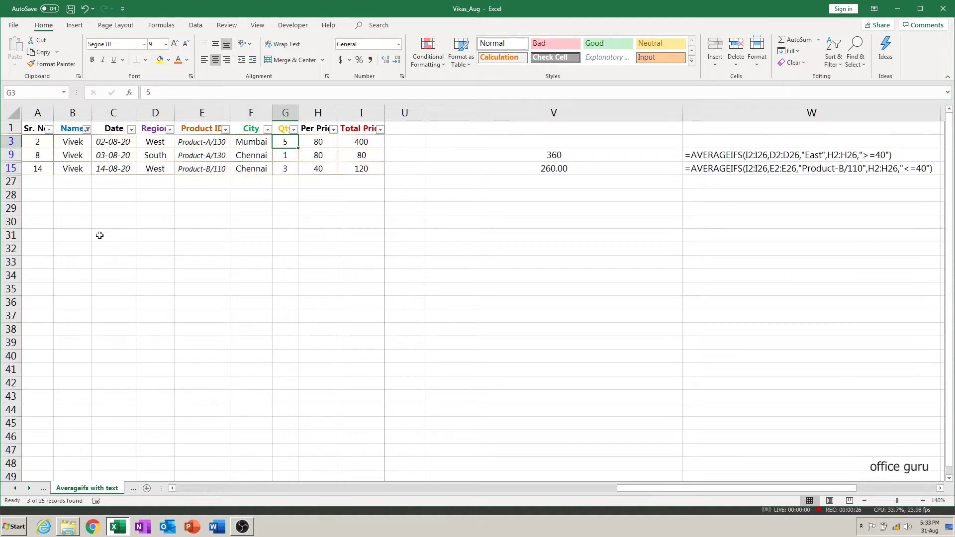
{"action": "key", "text": "Right"}
{"action": "key", "text": "Right"}
{"action": "key", "text": "shift+Down"}
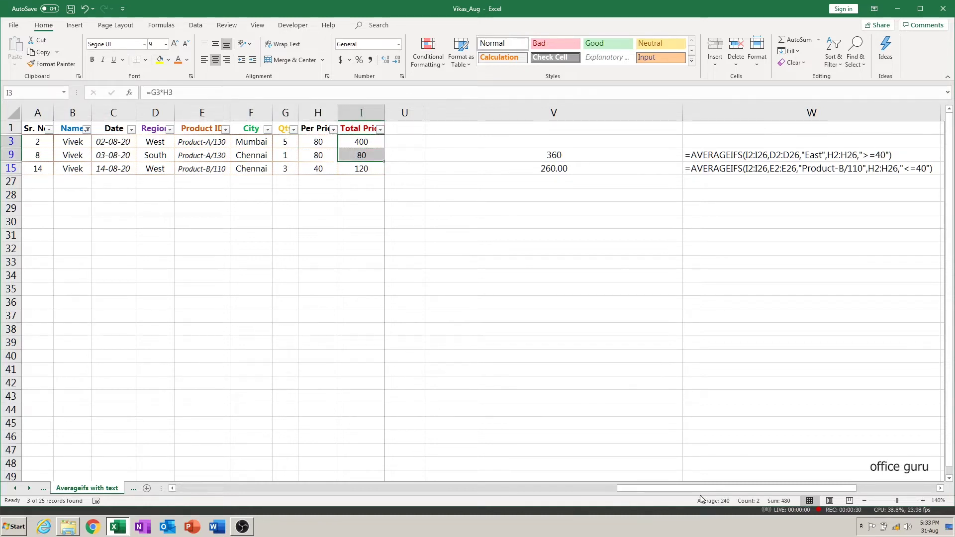
{"action": "key", "text": "ctrl+shift+l"}
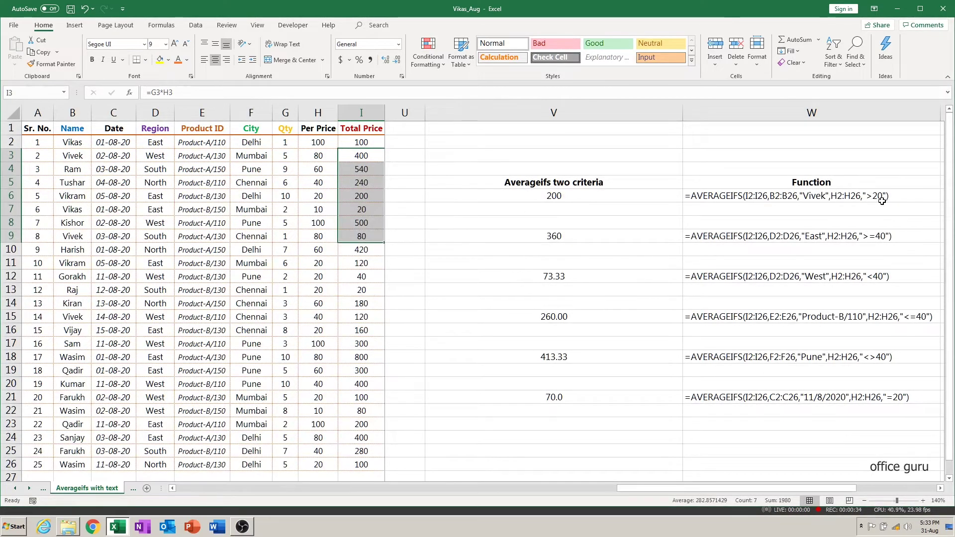
{"action": "left_click", "coordinate": [42, 133]}
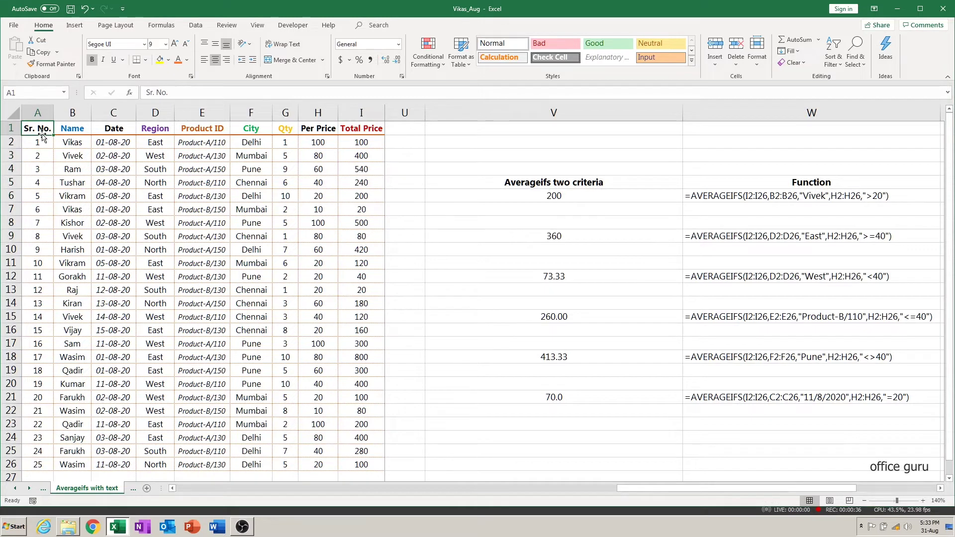
{"action": "key", "text": "ctrl+a"}
{"action": "key", "text": "ctrl+shift+l"}
{"action": "key", "text": "Right"}
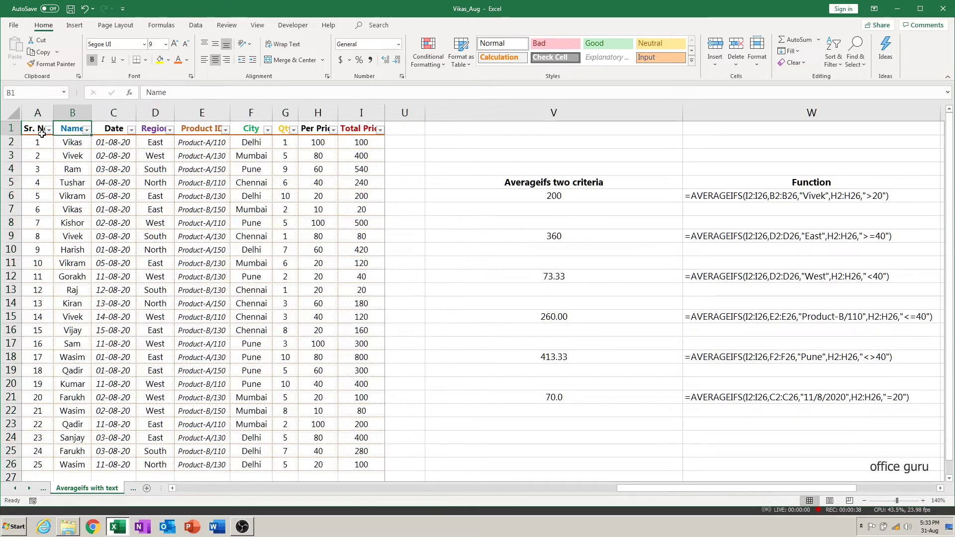
{"action": "key", "text": "alt+Down"}
{"action": "key", "text": "Tab"}
{"action": "key", "text": "End"}
{"action": "key", "text": "Down"}
{"action": "key", "text": "Down"}
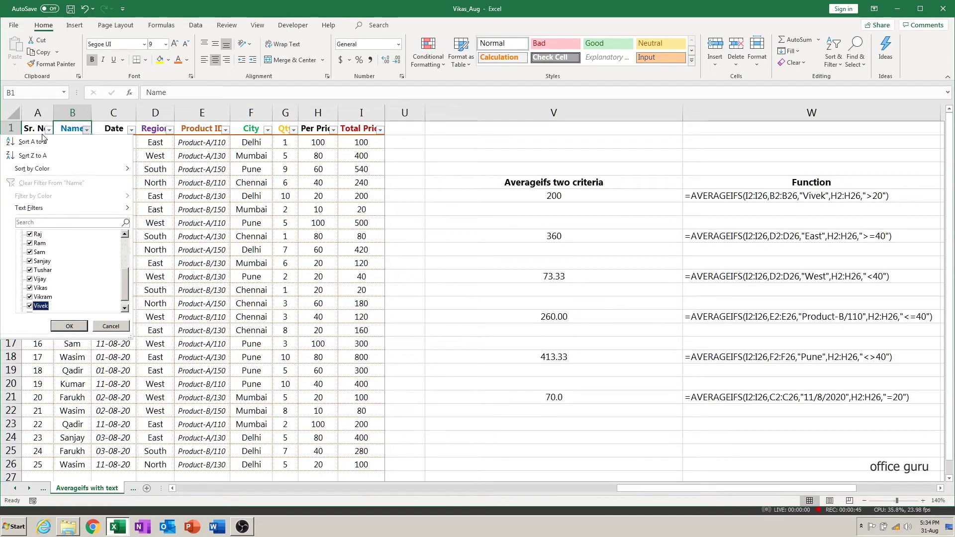
{"action": "key", "text": "Home"}
{"action": "key", "text": "space"}
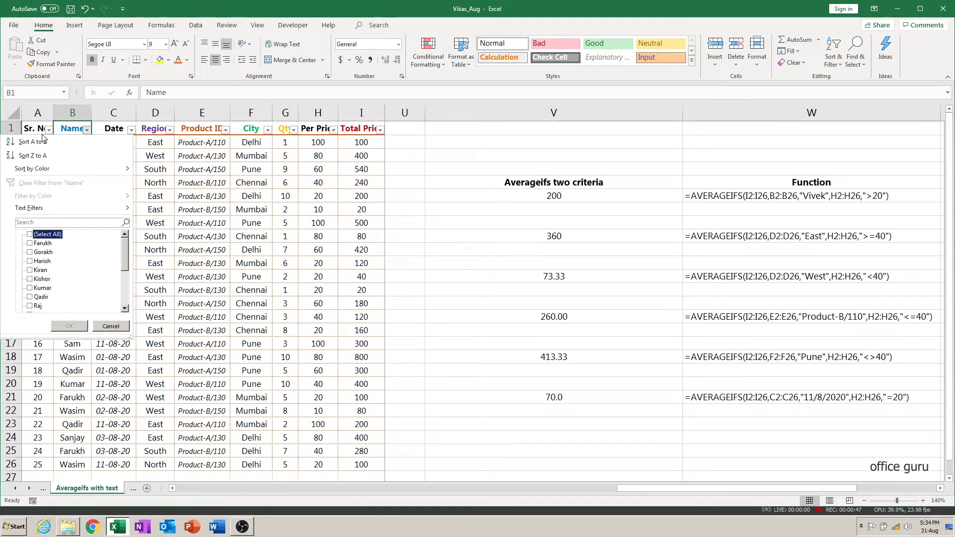
{"action": "key", "text": "End"}
{"action": "key", "text": "Up"}
{"action": "key", "text": "Down"}
{"action": "key", "text": "space"}
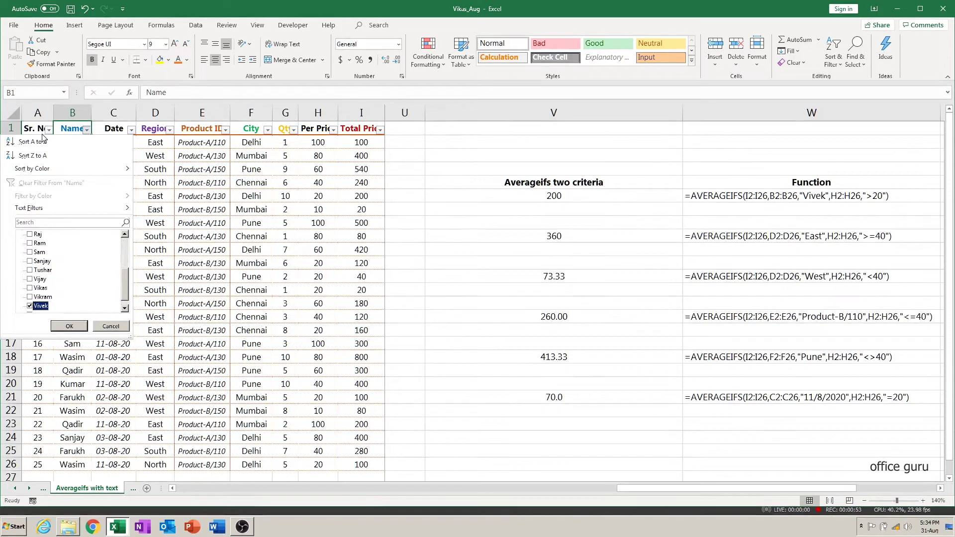
{"action": "key", "text": "Return"}
{"action": "key", "text": "Right"}
{"action": "key", "text": "Right"}
{"action": "key", "text": "Right"}
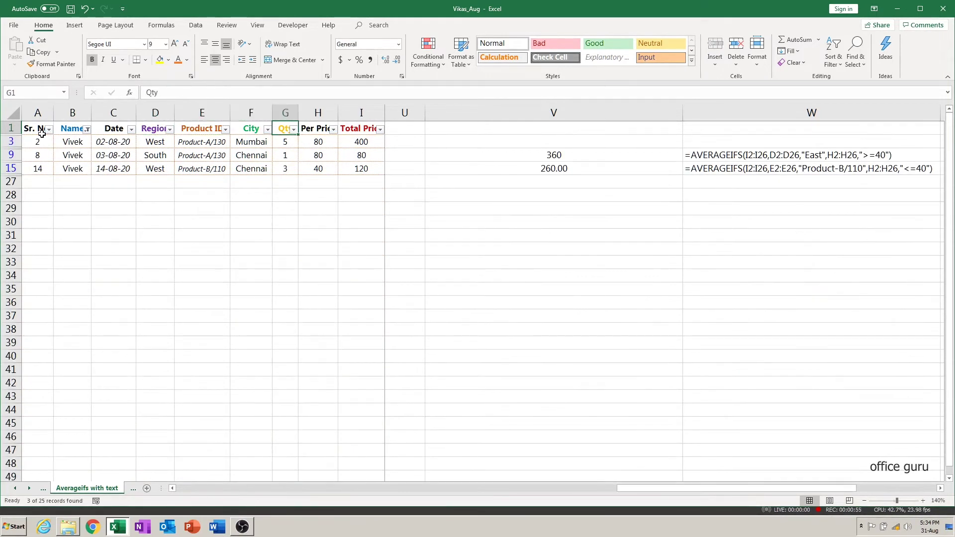
{"action": "key", "text": "Right"}
{"action": "key", "text": "Down"}
{"action": "key", "text": "Down"}
{"action": "key", "text": "Down"}
{"action": "key", "text": "Up"}
{"action": "key", "text": "Up"}
{"action": "key", "text": "Right"}
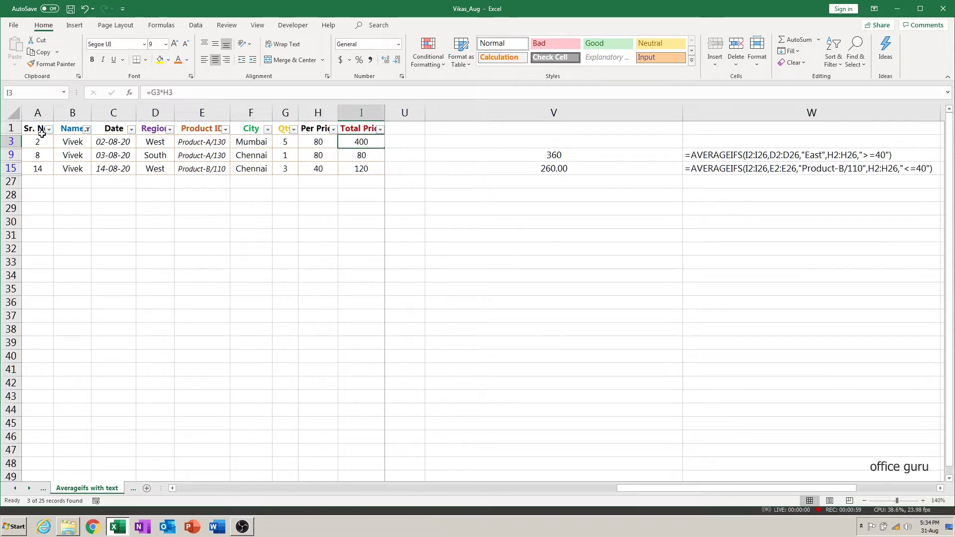
{"action": "key", "text": "shift+Down"}
{"action": "key", "text": "shift+Down"}
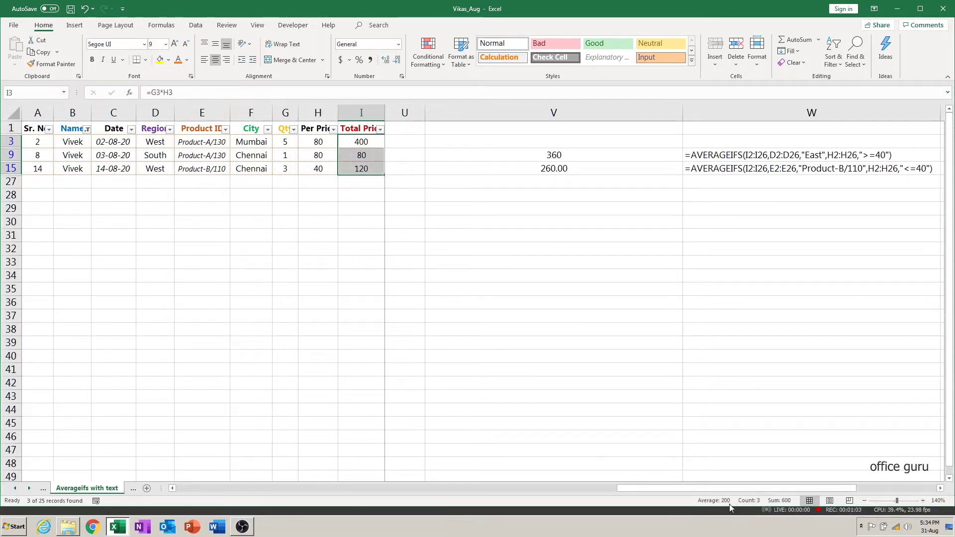
{"action": "key", "text": "ctrl+Up"}
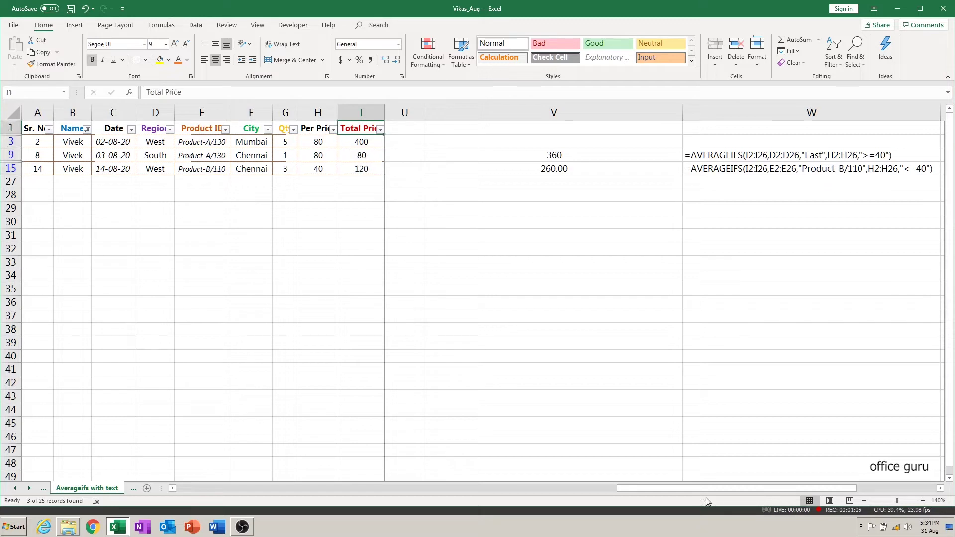
{"action": "key", "text": "ctrl+shift+l"}
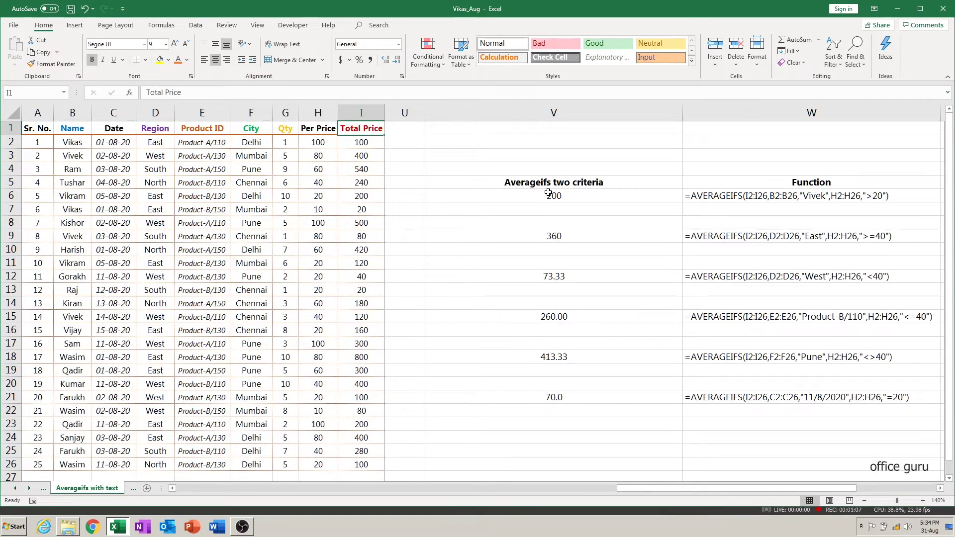
{"action": "left_click", "coordinate": [575, 234]}
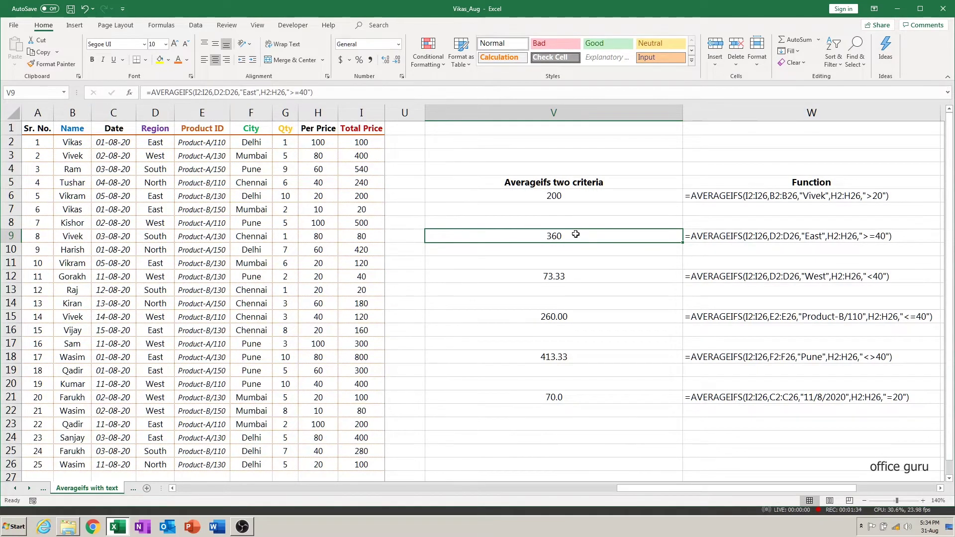
Step: Clear V9 and retype =AVERAGEIFS(I2:I26,D2:D26, with the Total Price and Region ranges
{"action": "key", "text": "Delete"}
{"action": "type", "text": "=ave"}
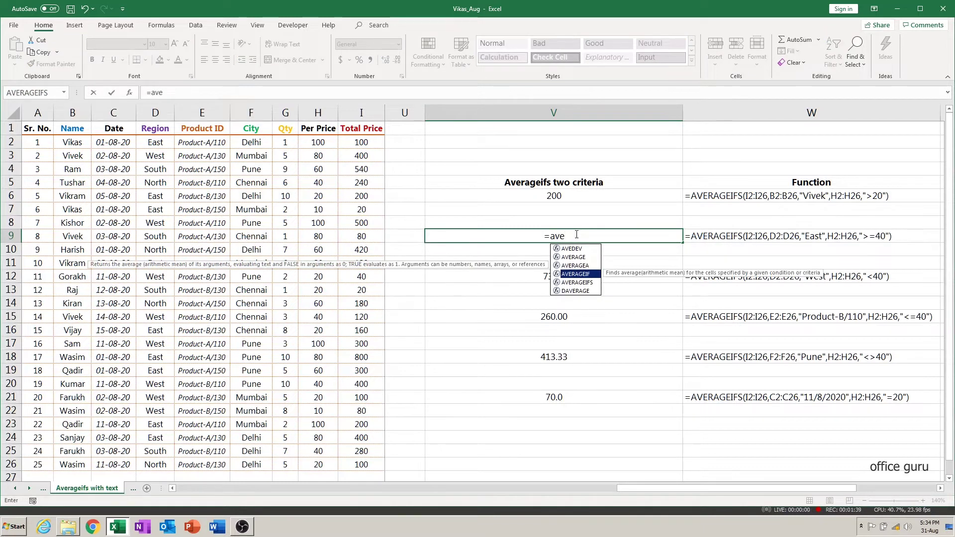
{"action": "key", "text": "Down"}
{"action": "key", "text": "Tab"}
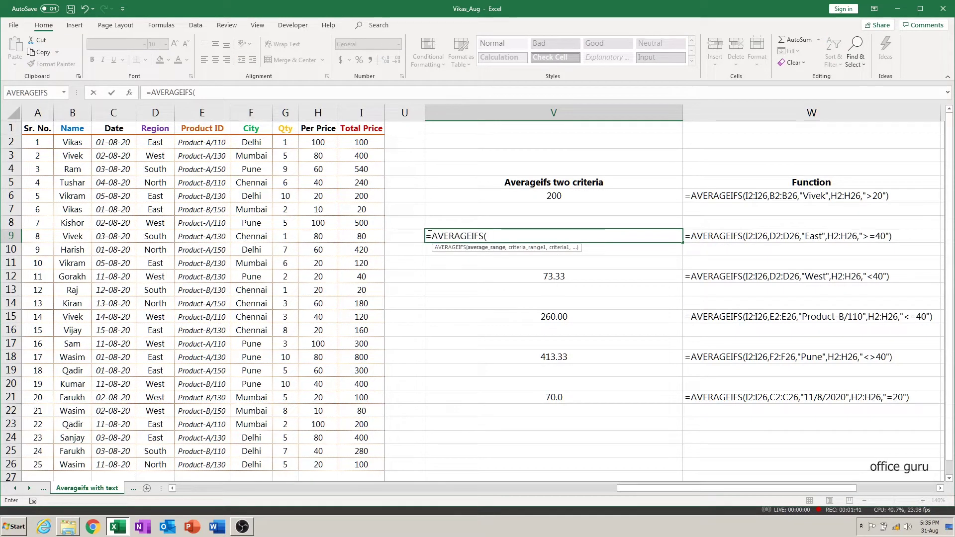
{"action": "left_click", "coordinate": [360, 143]}
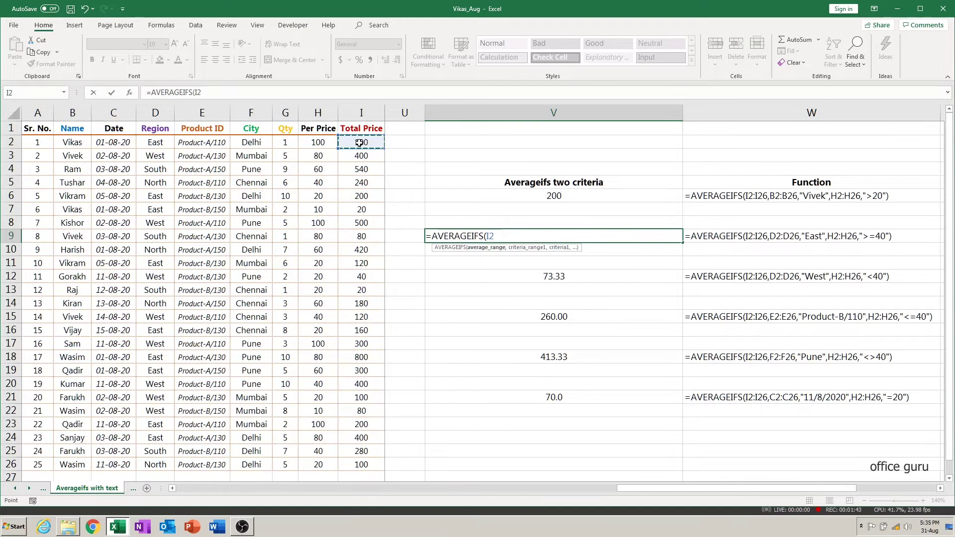
{"action": "key", "text": "ctrl+shift+Down"}
{"action": "type", "text": ":I26,"}
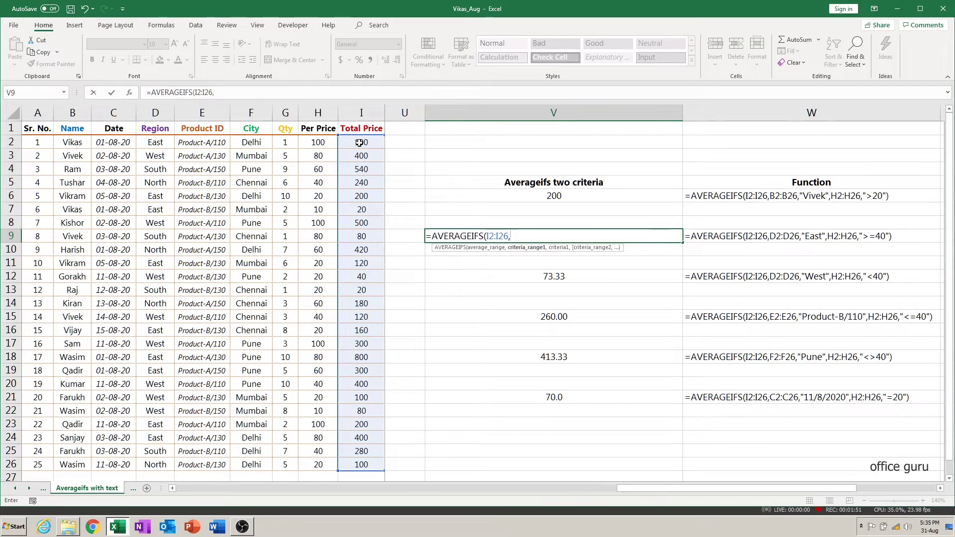
{"action": "left_click", "coordinate": [157, 142]}
{"action": "key", "text": "ctrl+shift+Down"}
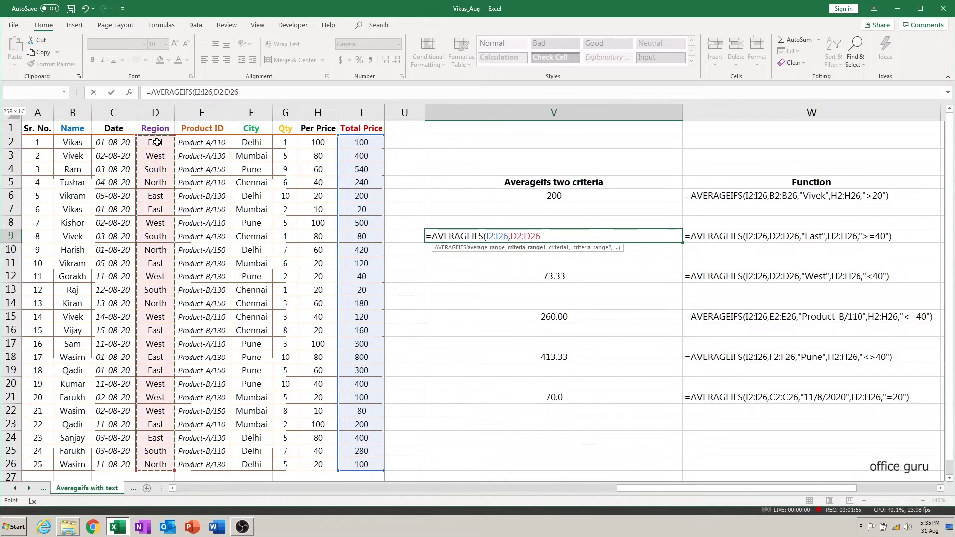
{"action": "type", "text": ",\"East\","}
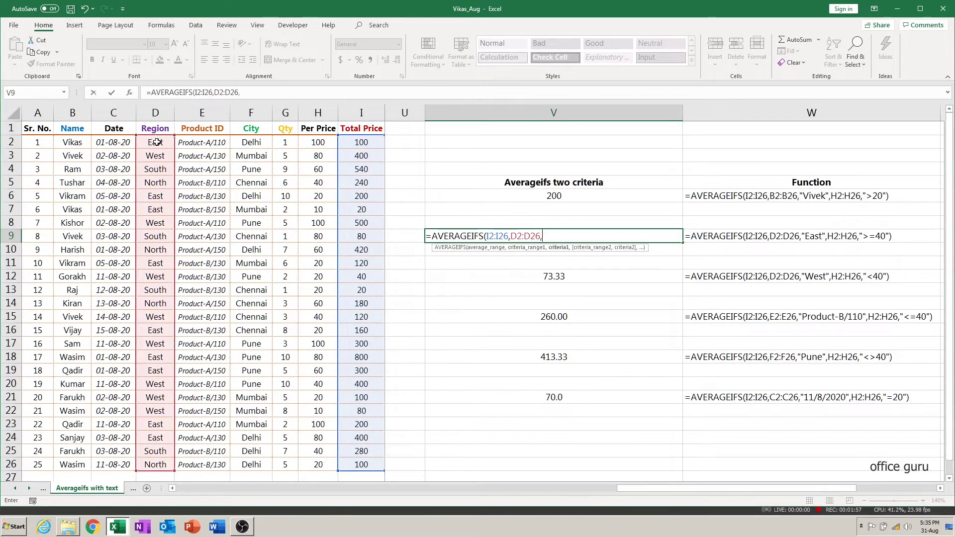
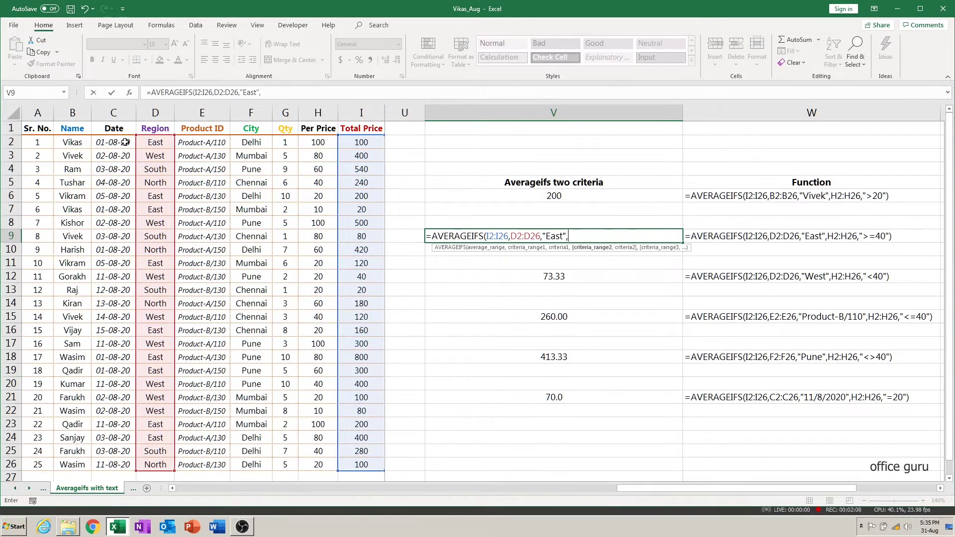
Step: Finish V9's AVERAGEIFS with the Per Price H2:H26 ">=40" criterion, giving 360
{"action": "left_click", "coordinate": [320, 143]}
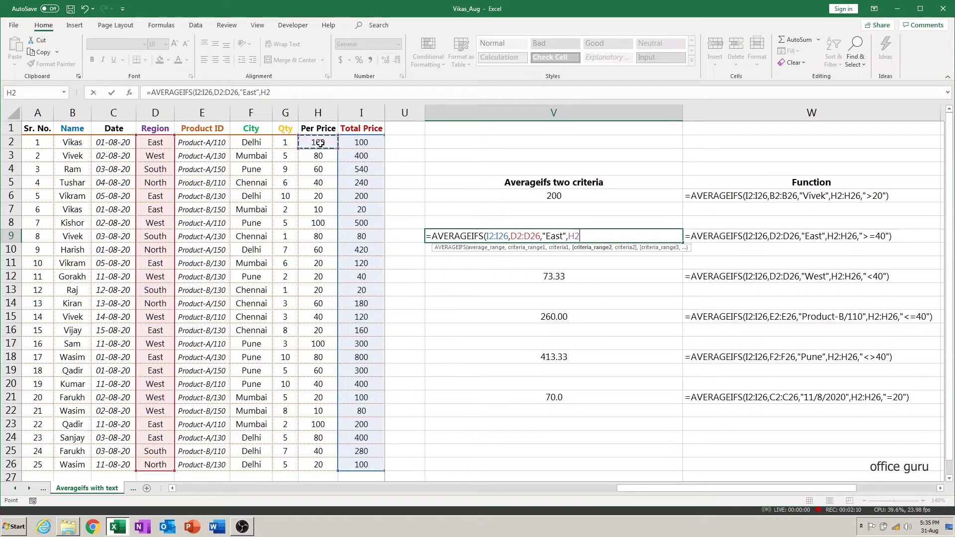
{"action": "key", "text": "ctrl+shift+Down"}
{"action": "type", "text": ",\""}
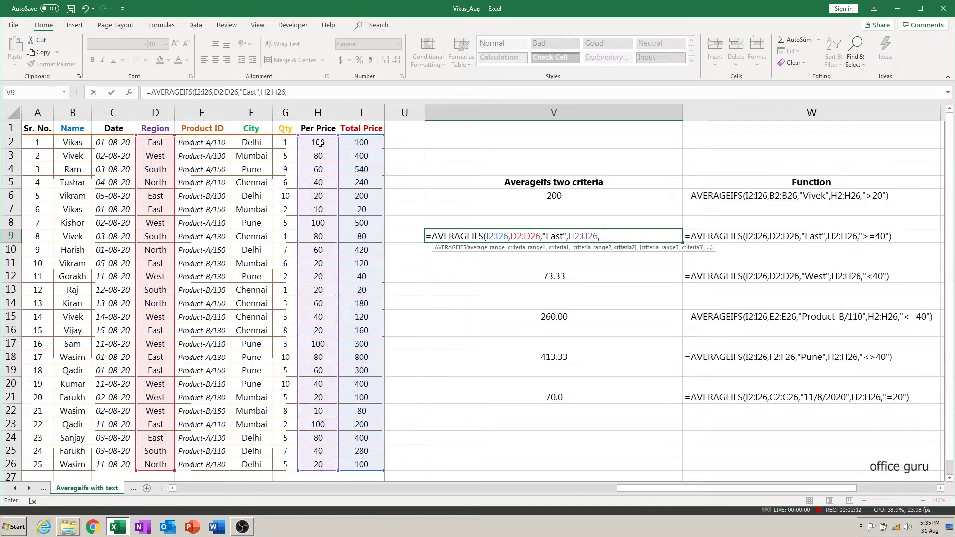
{"action": "type", "text": ">="}
{"action": "type", "text": "40"}
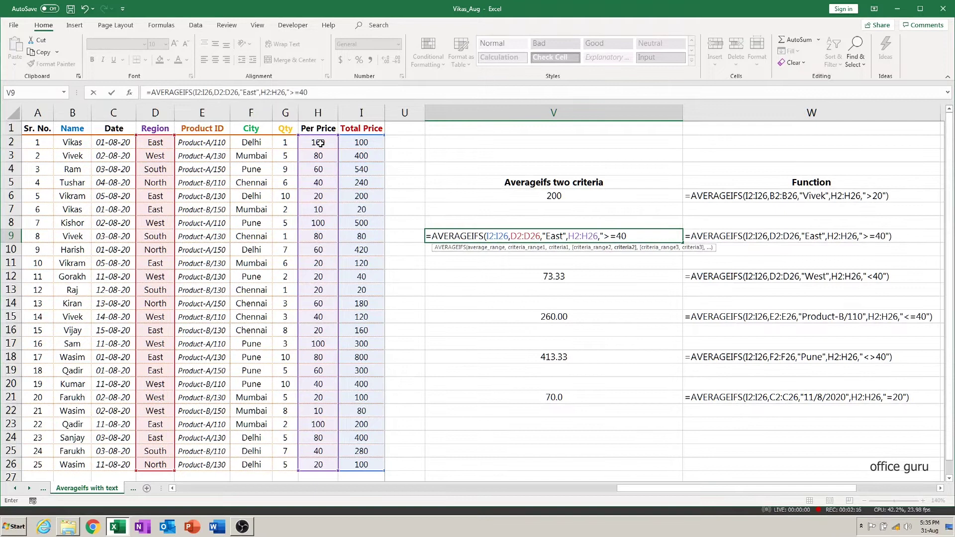
{"action": "type", "text": "\")"}
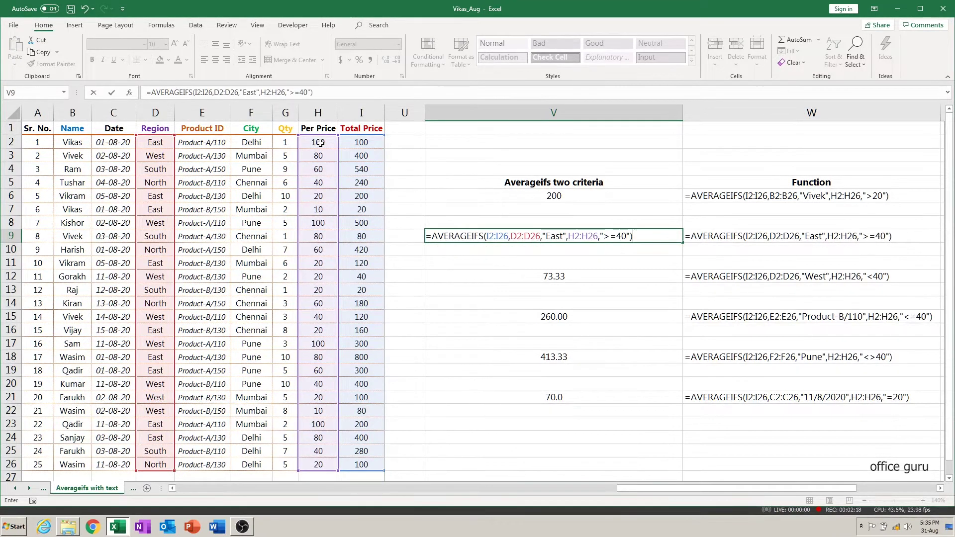
{"action": "key", "text": "ctrl+Return"}
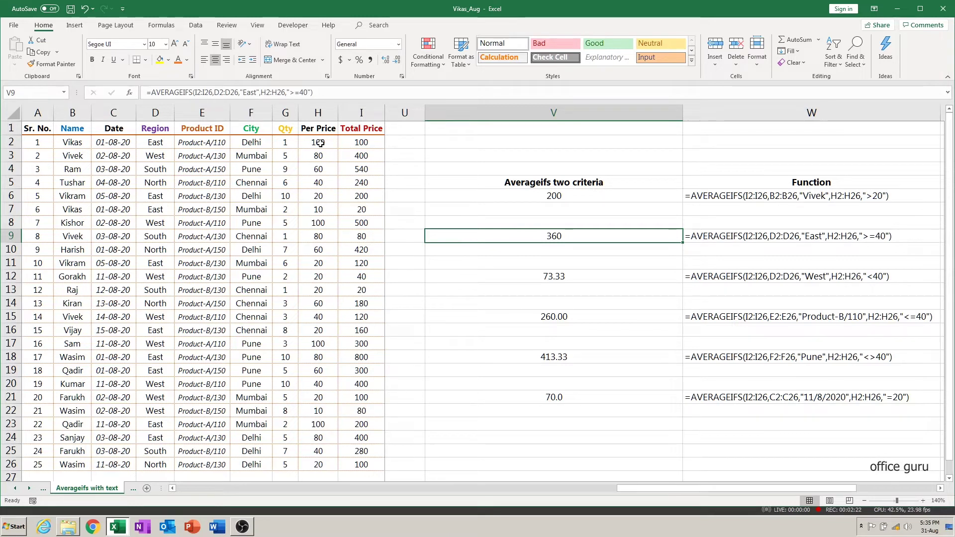
{"action": "left_click", "coordinate": [41, 133]}
{"action": "key", "text": "ctrl+a"}
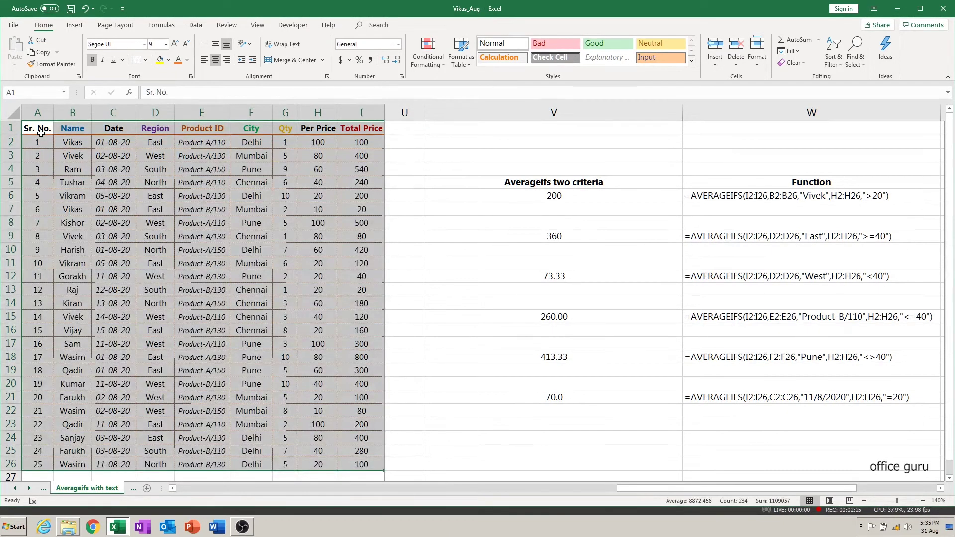
{"action": "key", "text": "ctrl+shift+l"}
{"action": "key", "text": "Right"}
{"action": "key", "text": "Right"}
{"action": "key", "text": "Right"}
{"action": "key", "text": "alt+Down"}
{"action": "key", "text": "Down"}
{"action": "key", "text": "Down"}
{"action": "key", "text": "Down"}
{"action": "key", "text": "Down"}
{"action": "key", "text": "Down"}
{"action": "key", "text": "space"}
{"action": "key", "text": "Down"}
{"action": "key", "text": "space"}
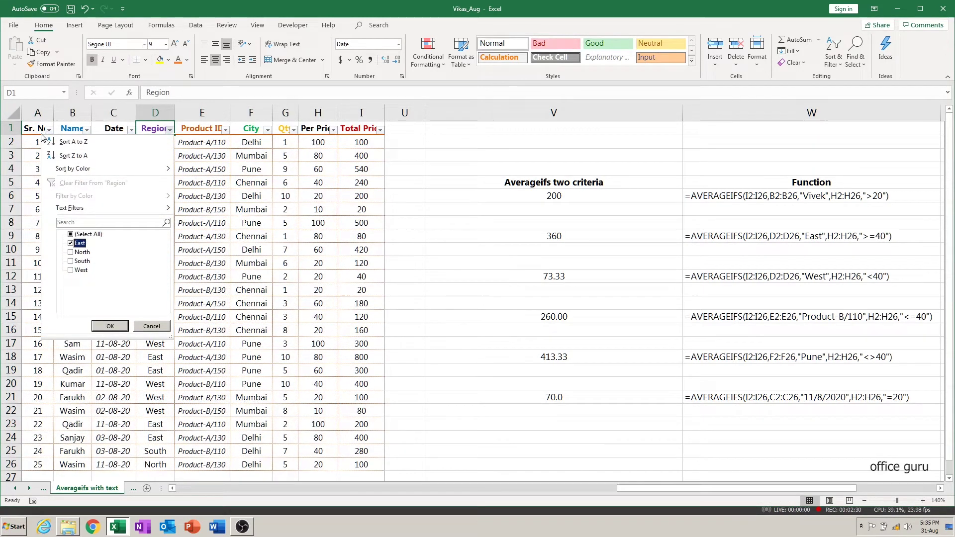
{"action": "key", "text": "Tab"}
{"action": "key", "text": "Return"}
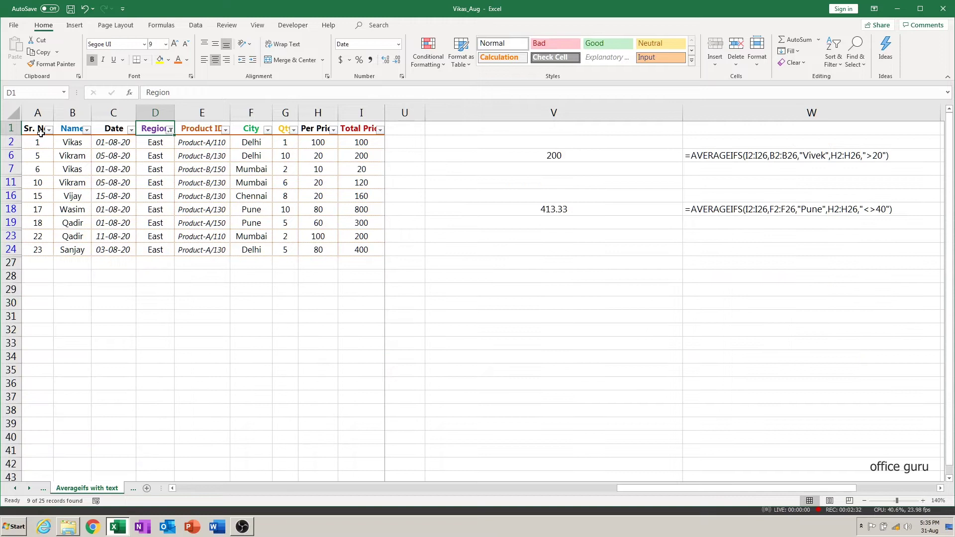
{"action": "key", "text": "Right"}
{"action": "key", "text": "Right"}
{"action": "key", "text": "Right"}
{"action": "key", "text": "Right"}
{"action": "key", "text": "alt+Down"}
{"action": "key", "text": "Down"}
{"action": "key", "text": "Down"}
{"action": "key", "text": "Down"}
{"action": "key", "text": "Down"}
{"action": "key", "text": "Down"}
{"action": "key", "text": "space"}
{"action": "key", "text": "Down"}
{"action": "key", "text": "Down"}
{"action": "key", "text": "Down"}
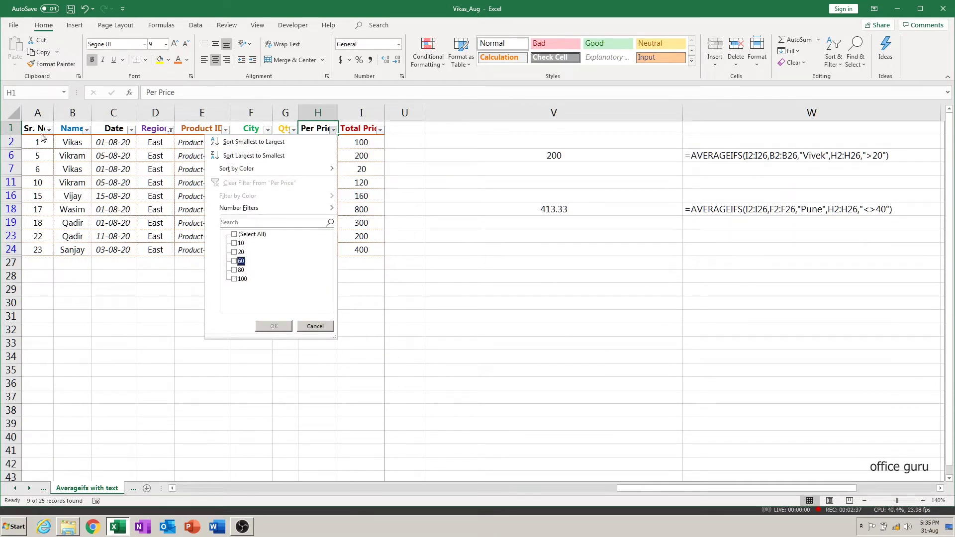
{"action": "key", "text": "space"}
{"action": "key", "text": "Down"}
{"action": "key", "text": "space"}
{"action": "key", "text": "Down"}
{"action": "key", "text": "space"}
{"action": "key", "text": "Return"}
{"action": "key", "text": "Down"}
{"action": "key", "text": "Right"}
{"action": "key", "text": "ctrl+shift+Down"}
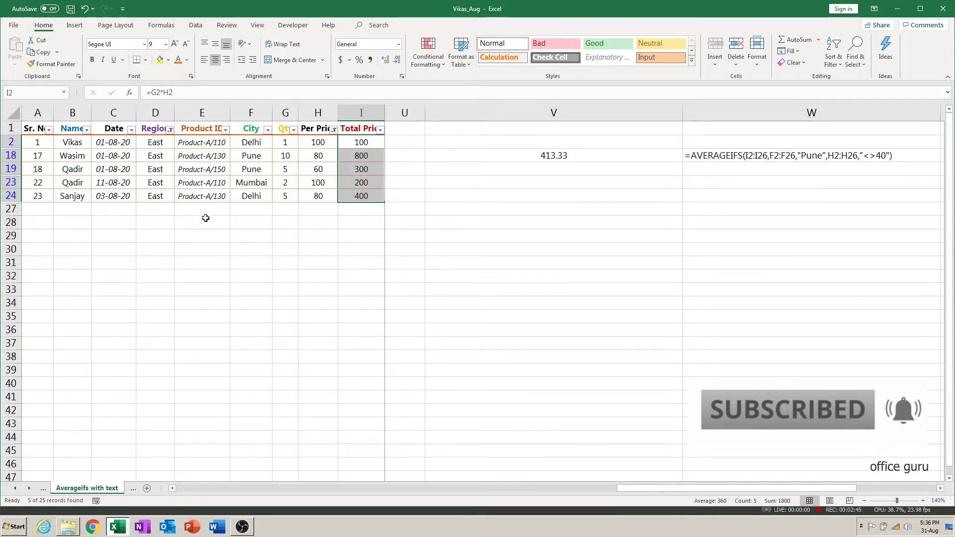
{"action": "key", "text": "ctrl+shift+l"}
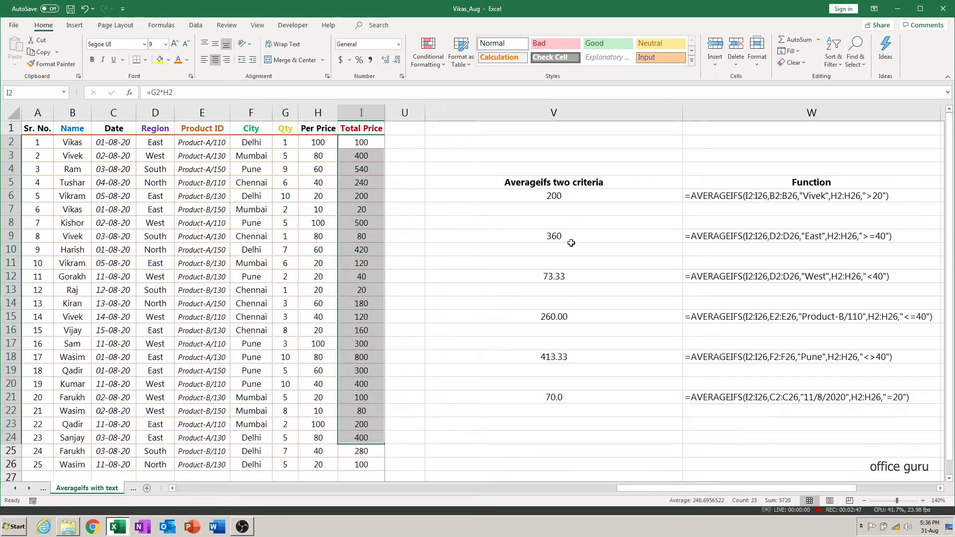
Step: Review the West formula in V12, then clear the existing formula in V15
{"action": "left_click", "coordinate": [569, 238]}
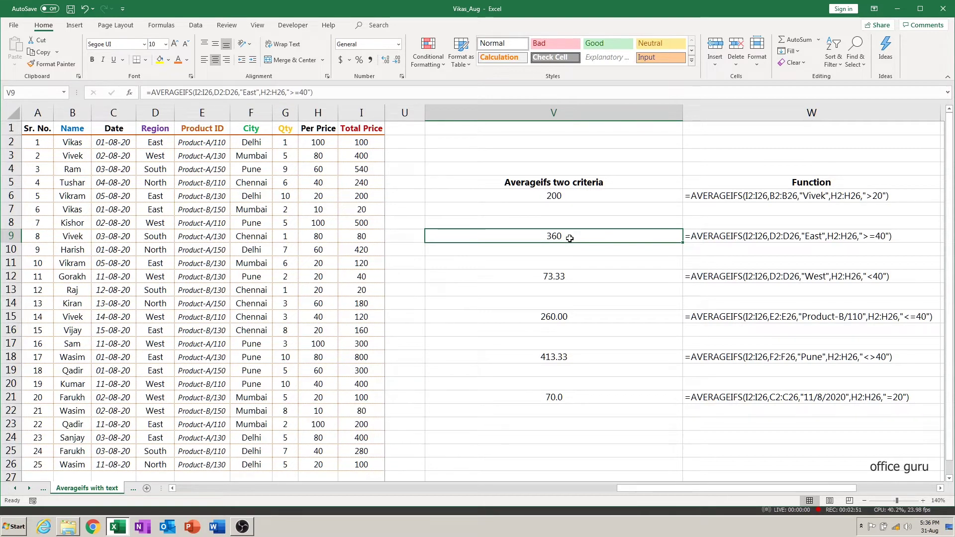
{"action": "key", "text": "Down"}
{"action": "key", "text": "Down"}
{"action": "key", "text": "Down"}
{"action": "key", "text": "F2"}
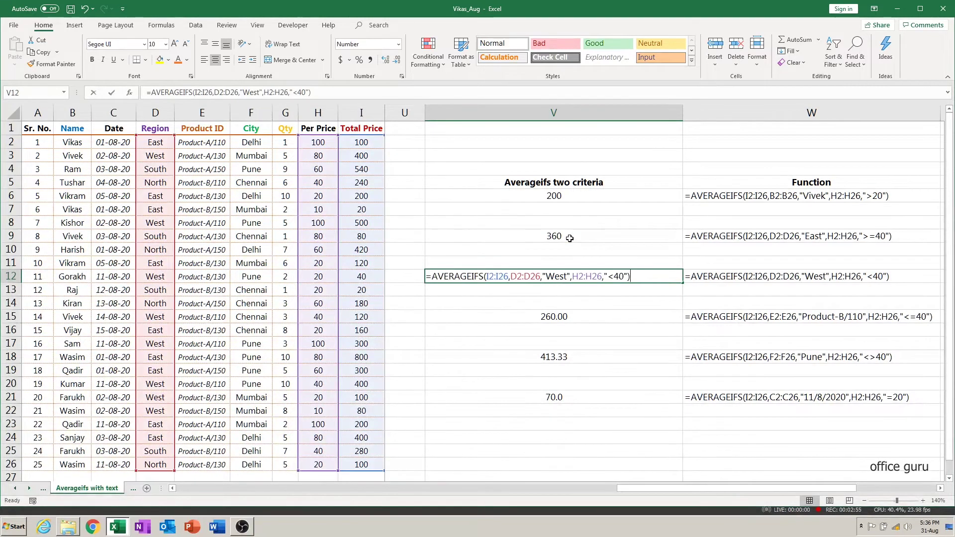
{"action": "key", "text": "Escape"}
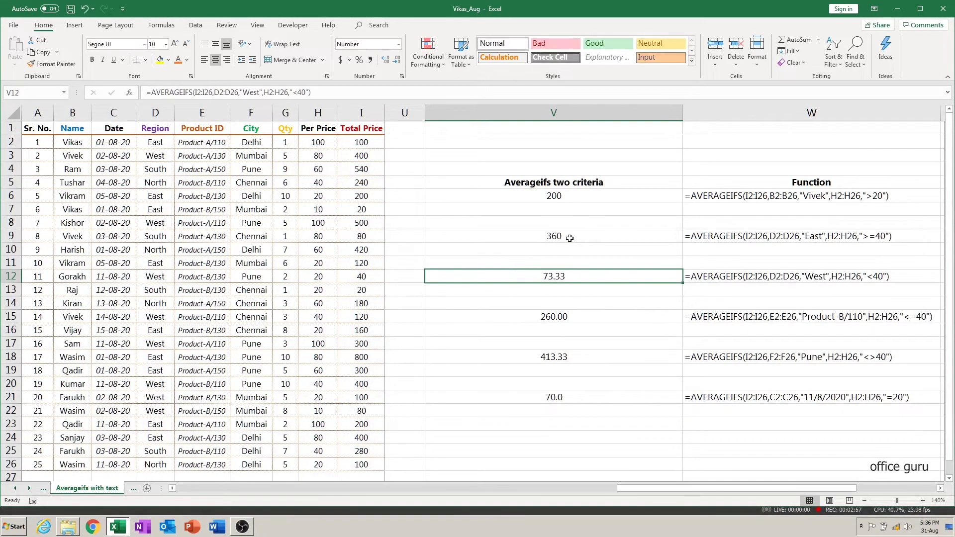
{"action": "key", "text": "Down"}
{"action": "key", "text": "Down"}
{"action": "key", "text": "Down"}
{"action": "key", "text": "Down"}
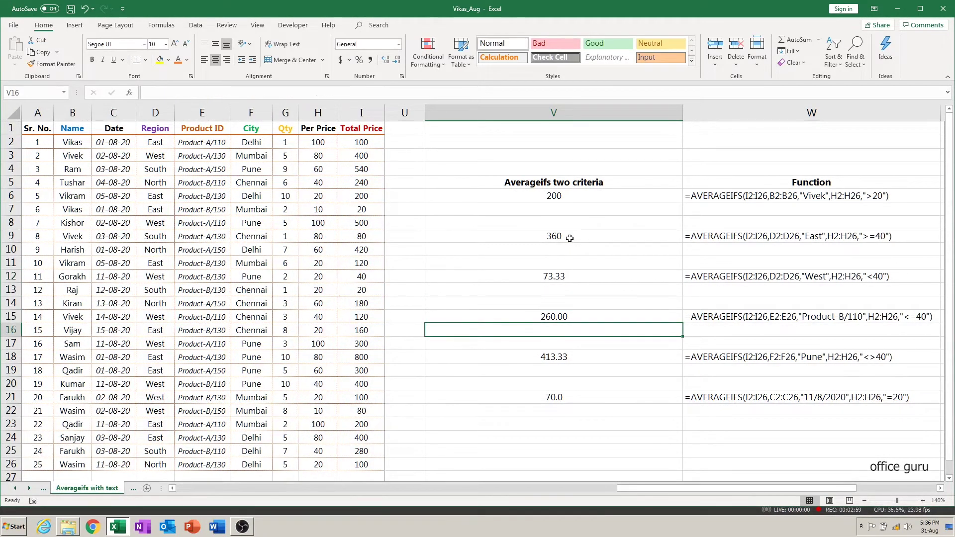
{"action": "key", "text": "Up"}
{"action": "key", "text": "Delete"}
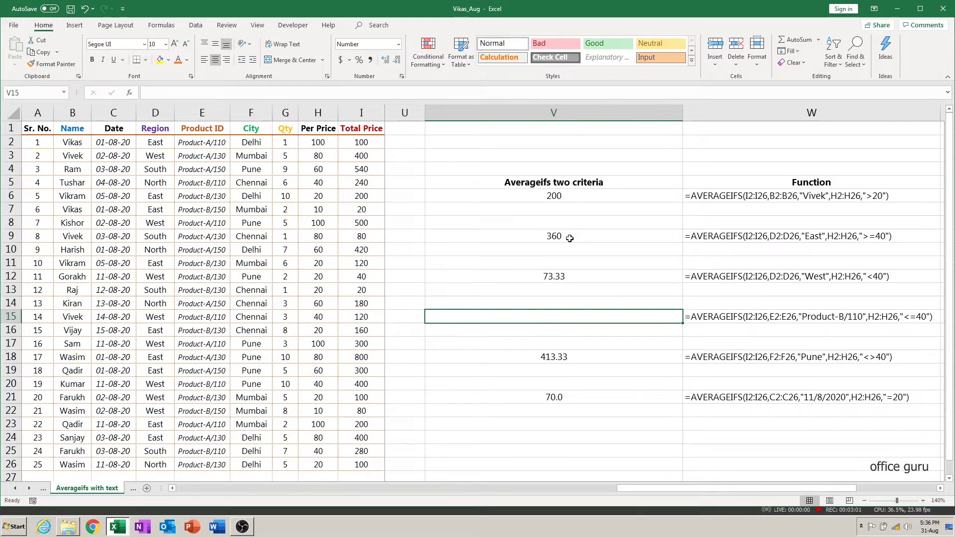
Step: Start V15's AVERAGEIFS averaging I2:I26 where Product ID E2:E26 is "Product-B/110"
{"action": "type", "text": "=averageifs"}
{"action": "key", "text": "Tab"}
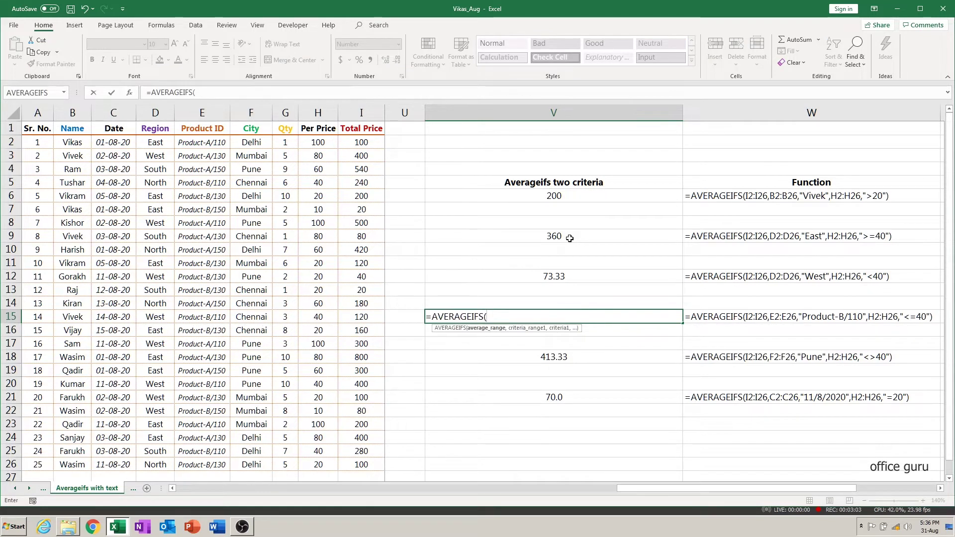
{"action": "left_click", "coordinate": [364, 142]}
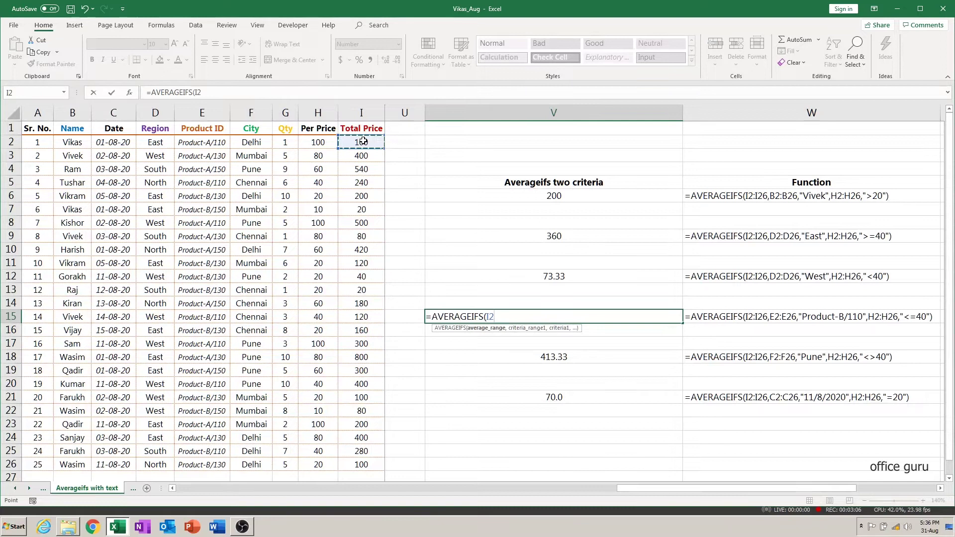
{"action": "key", "text": "ctrl+shift+Down"}
{"action": "type", "text": ","}
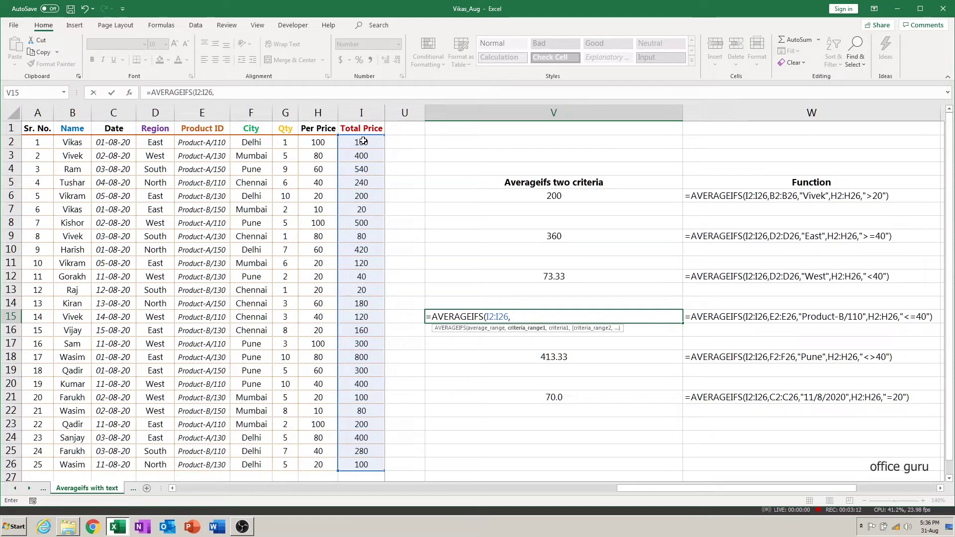
{"action": "left_click", "coordinate": [211, 145]}
{"action": "key", "text": "ctrl+shift+Down"}
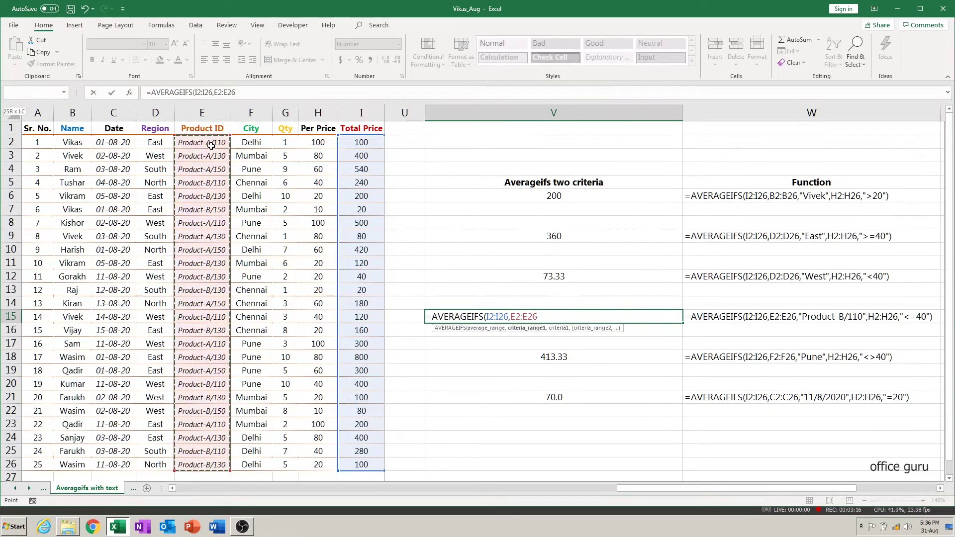
{"action": "type", "text": ","}
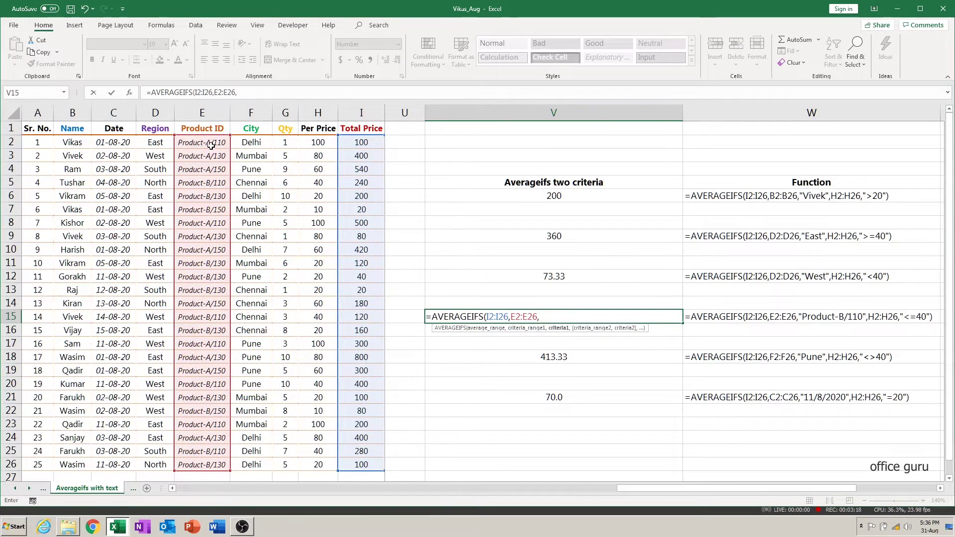
{"action": "type", "text": "\""}
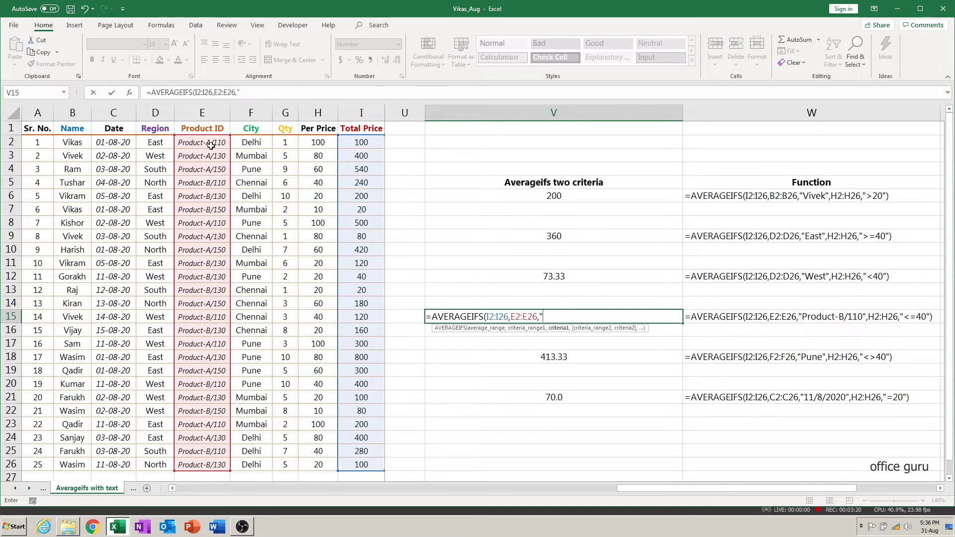
{"action": "type", "text": "Product"}
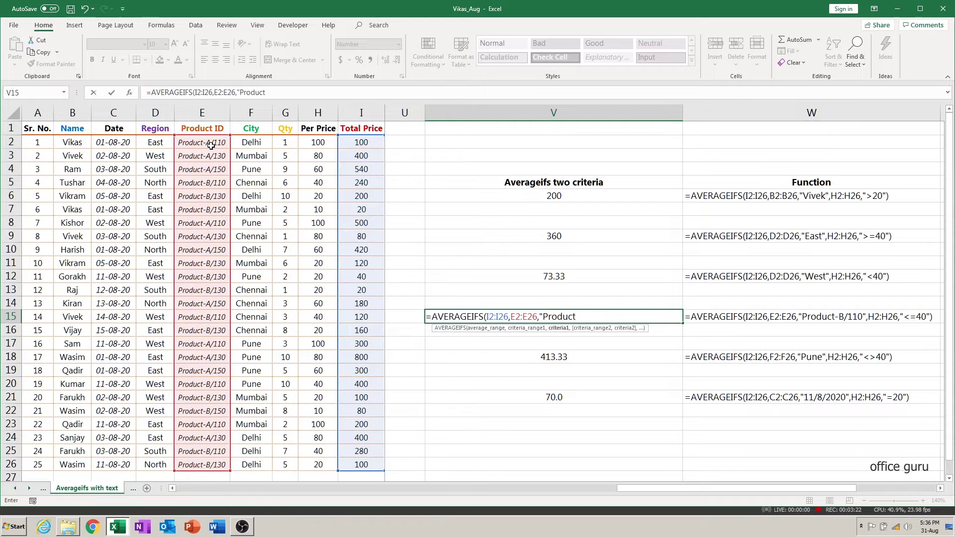
{"action": "type", "text": "-B"}
{"action": "type", "text": "/110\","}
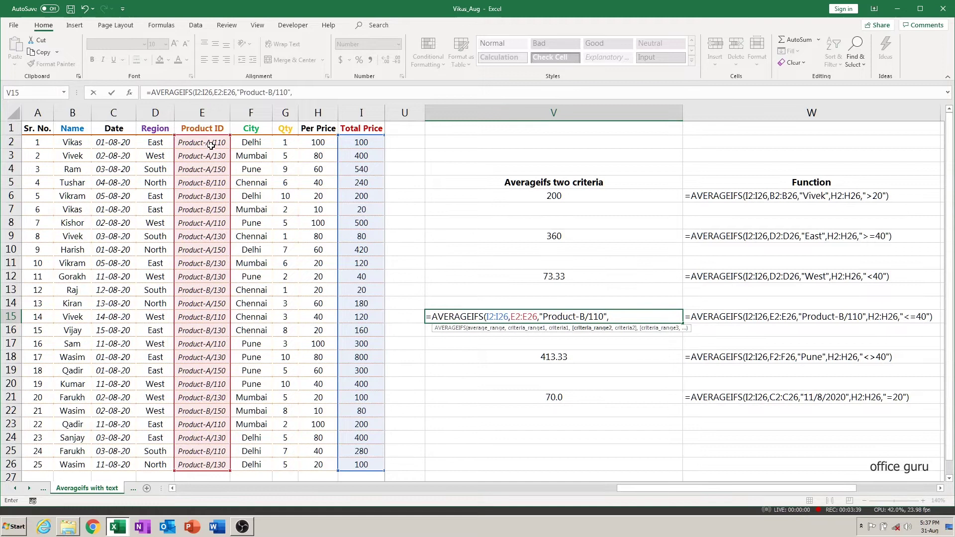
Step: Add the Per Price H2:H26 "<=40" criterion and commit, giving 260.00
{"action": "left_click", "coordinate": [318, 143]}
{"action": "key", "text": "ctrl+shift+Down"}
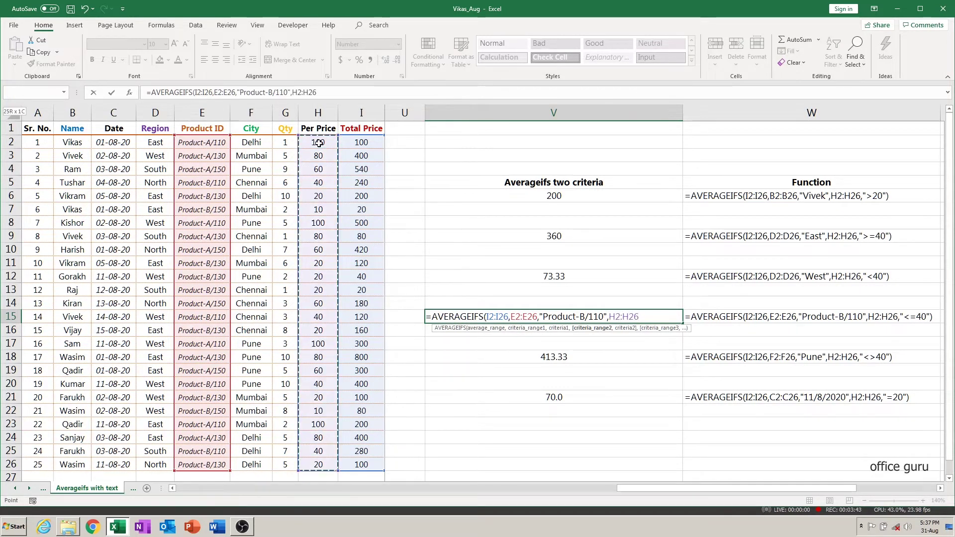
{"action": "type", "text": ","}
{"action": "type", "text": "\"<"}
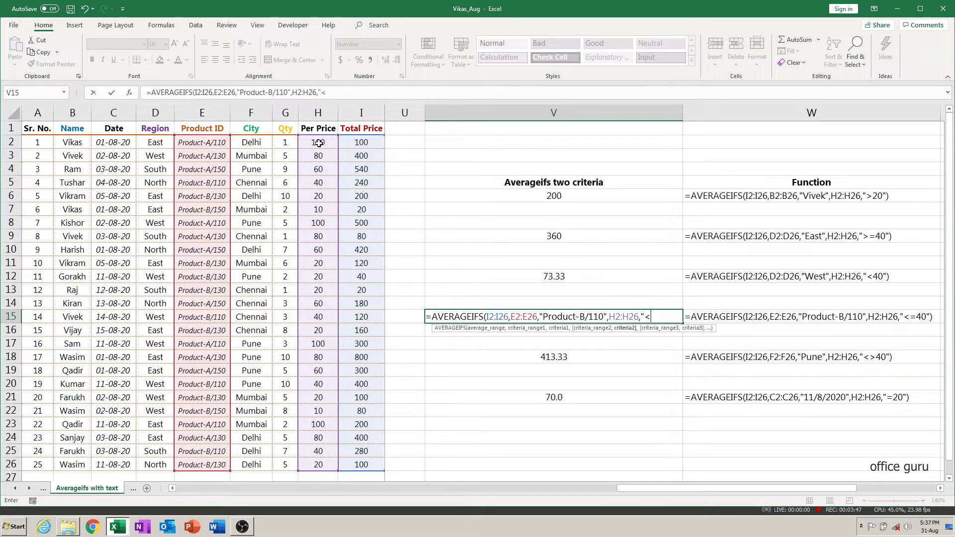
{"action": "type", "text": "=40\""}
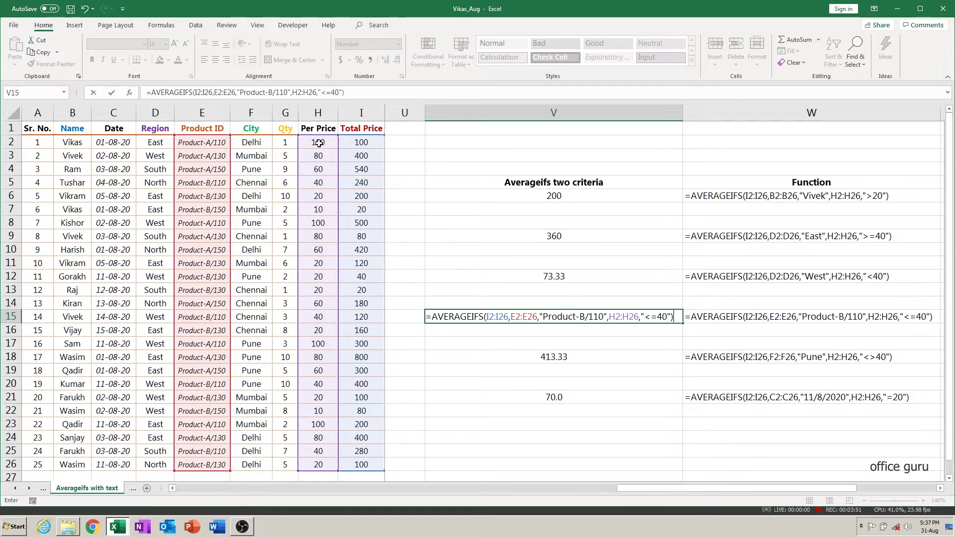
{"action": "key", "text": "ctrl+Return"}
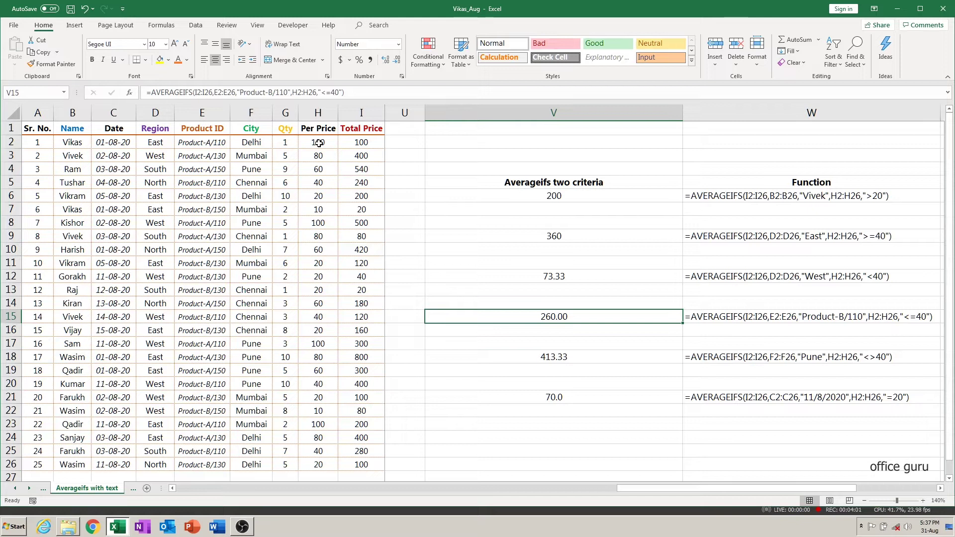
{"action": "key", "text": "Left"}
{"action": "key", "text": "Left"}
Step: Enter the criteria Pune in T18 and <>40 in U18
{"action": "key", "text": "Down"}
{"action": "key", "text": "Down"}
{"action": "key", "text": "Down"}
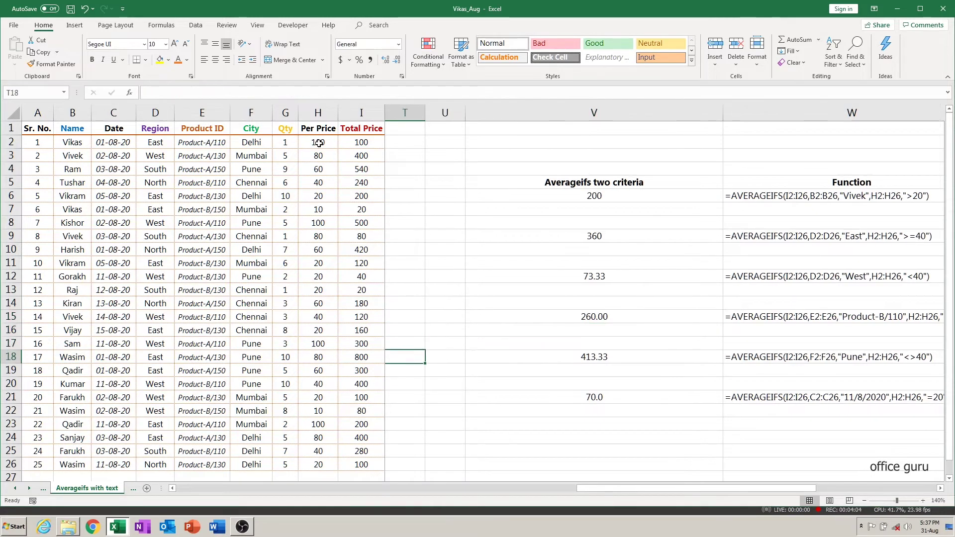
{"action": "key", "text": "Down"}
{"action": "key", "text": "Up"}
{"action": "type", "text": "Pune"}
{"action": "key", "text": "Tab"}
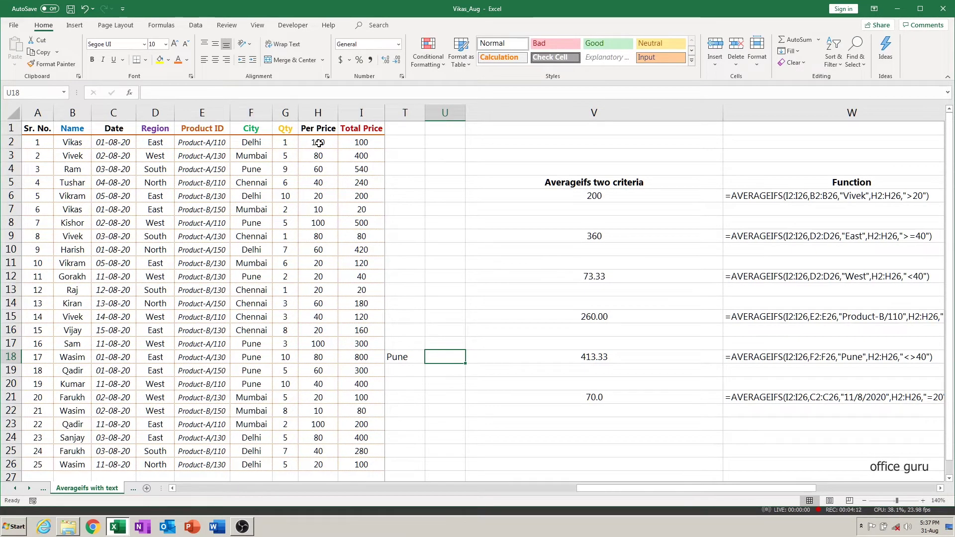
{"action": "type", "text": "<"}
{"action": "type", "text": ">40"}
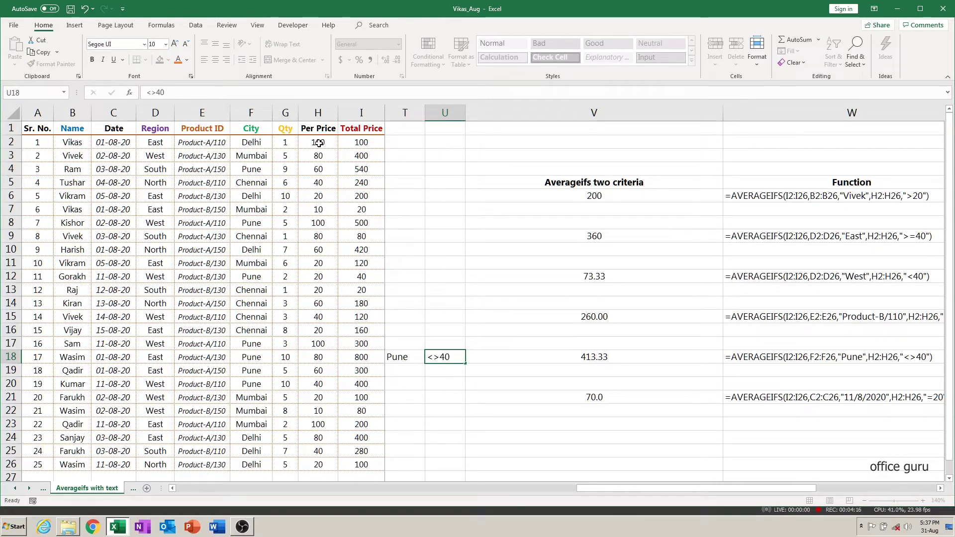
{"action": "key", "text": "Tab"}
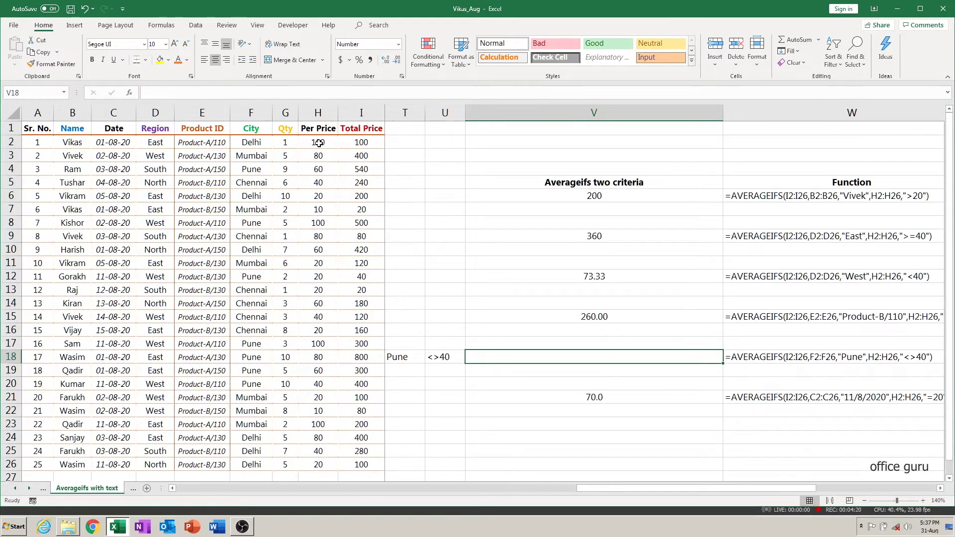
Step: Begin V18's AVERAGEIFS over I2:I26 with City F2:F26 matching T18
{"action": "type", "text": "=ave"}
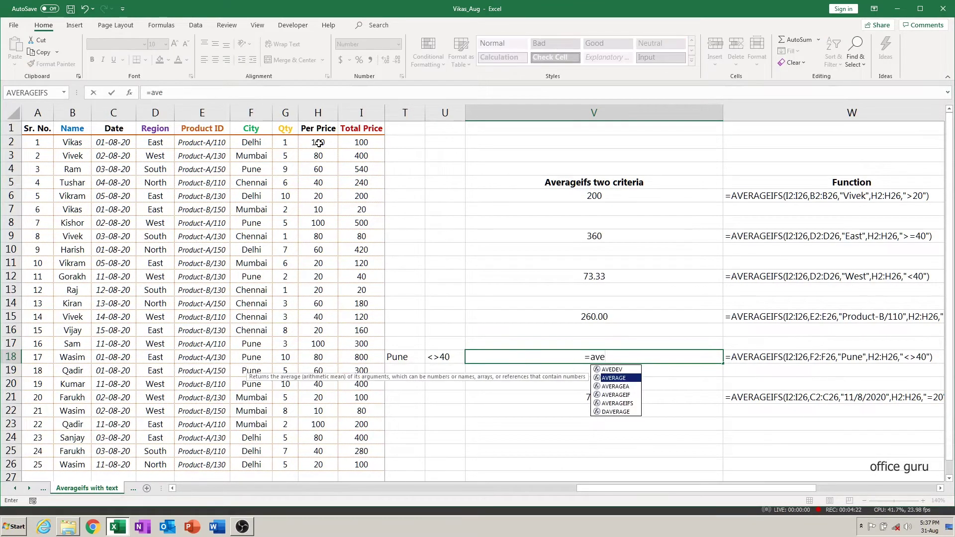
{"action": "key", "text": "Tab"}
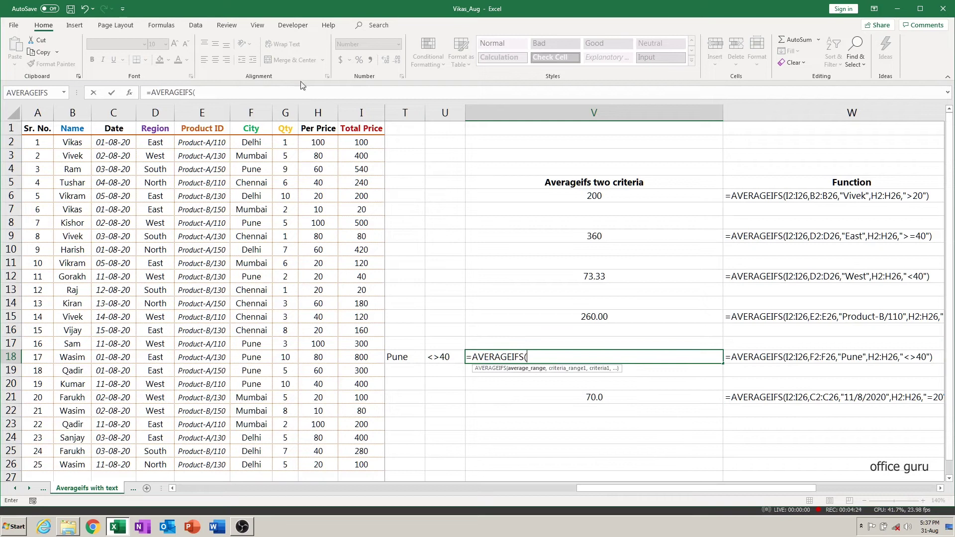
{"action": "left_click", "coordinate": [364, 143]}
{"action": "key", "text": "ctrl+shift+Down"}
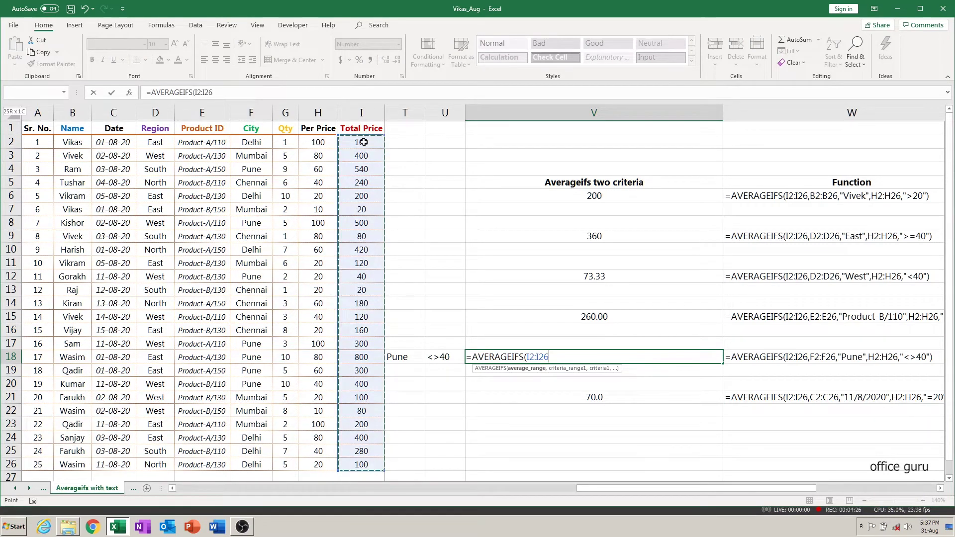
{"action": "type", "text": ","}
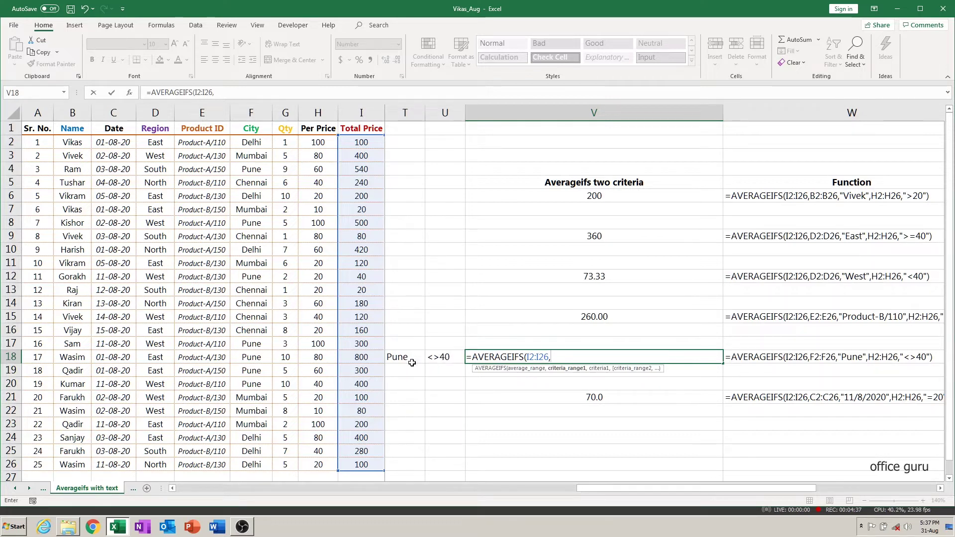
{"action": "left_click", "coordinate": [251, 142]}
{"action": "left_click_drag", "start_coordinate": [271, 410], "coordinate": [264, 462]}
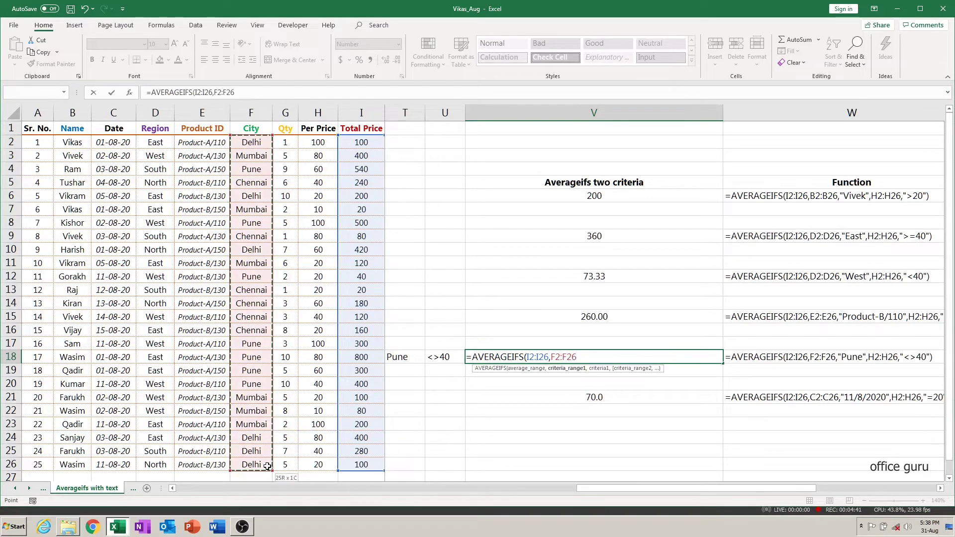
{"action": "type", "text": ","}
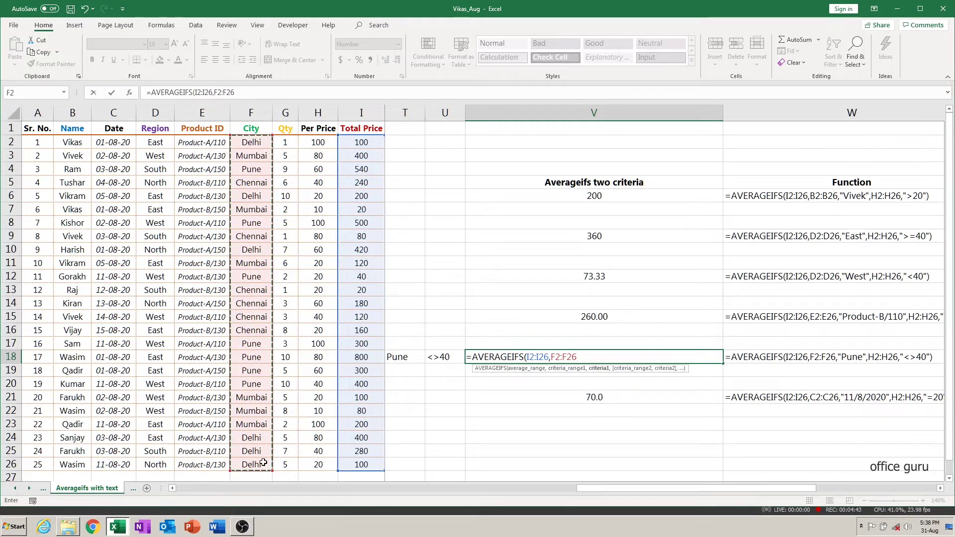
{"action": "left_click", "coordinate": [401, 357]}
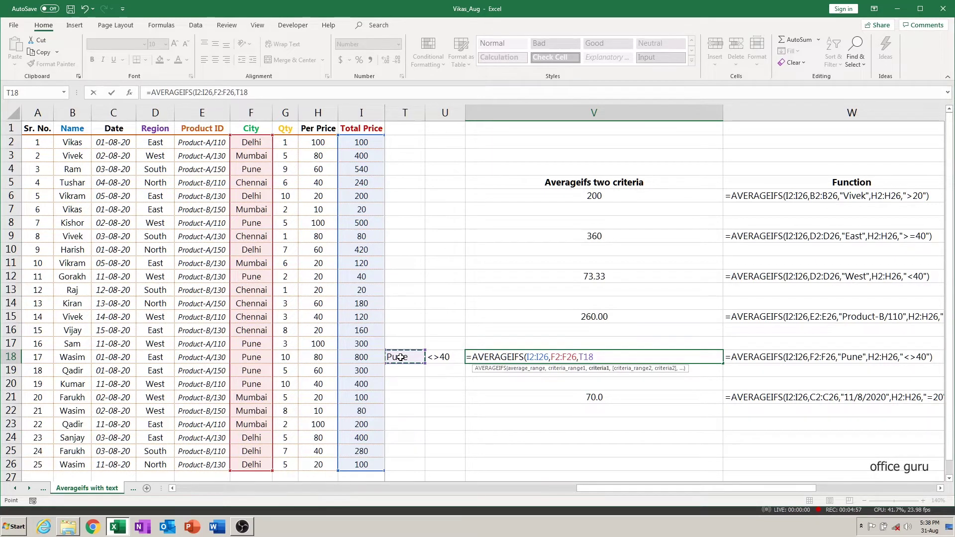
Step: Add Per Price H2:H26 matching U18 and enter the formula, giving 413.33
{"action": "type", "text": ","}
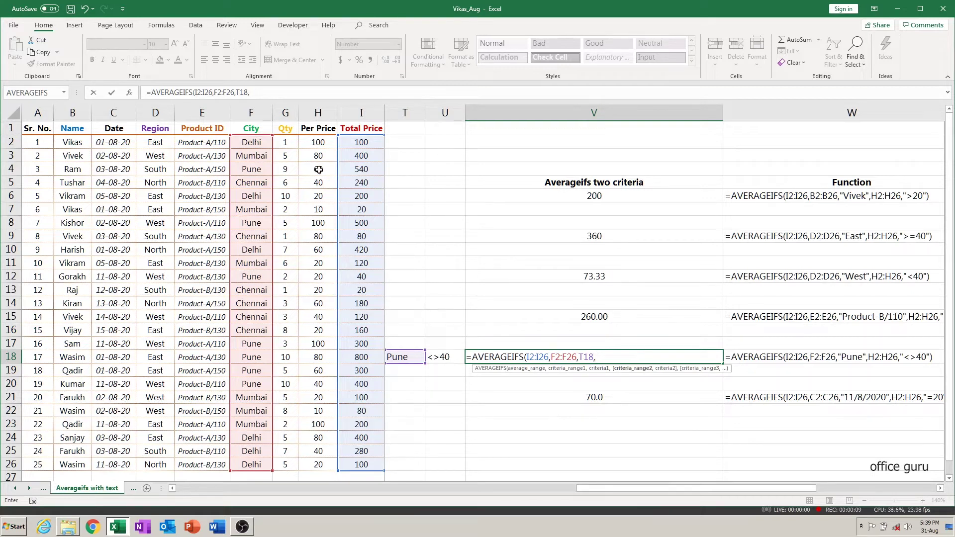
{"action": "left_click", "coordinate": [313, 143]}
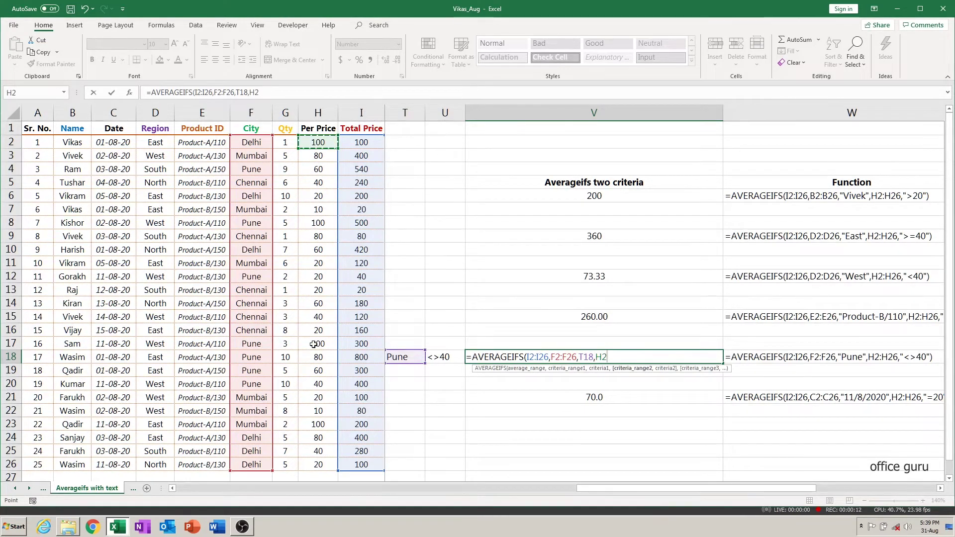
{"action": "left_click_drag", "start_coordinate": [313, 337], "coordinate": [315, 466]}
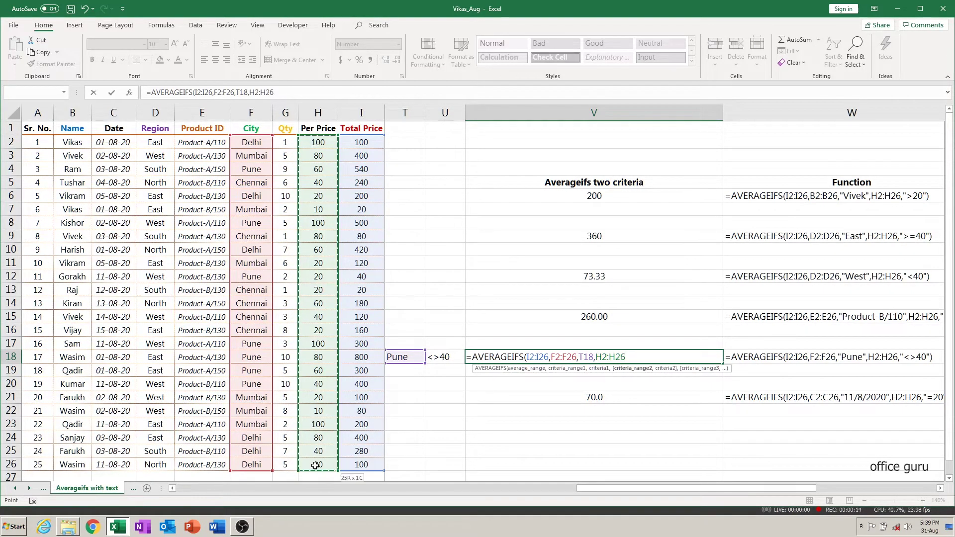
{"action": "type", "text": ","}
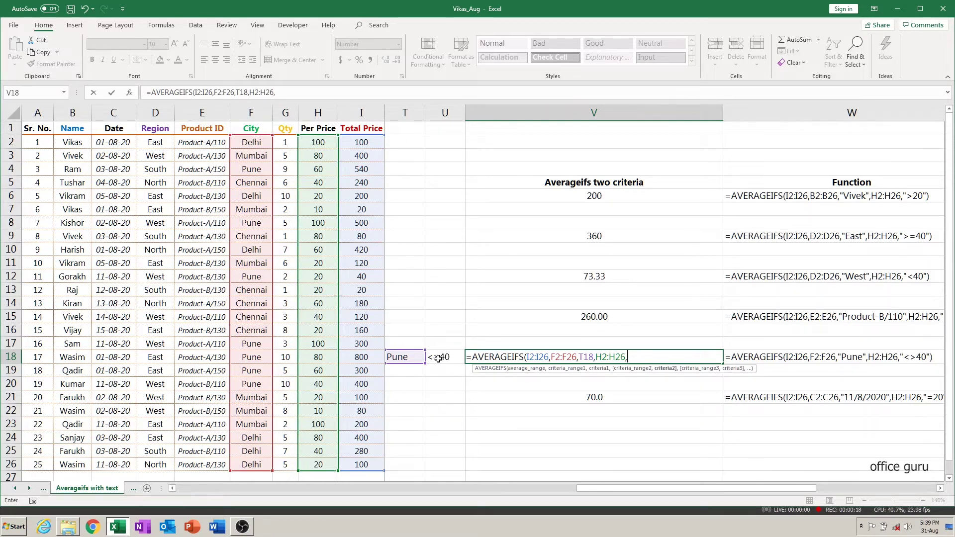
{"action": "left_click", "coordinate": [446, 358]}
{"action": "type", "text": ")"}
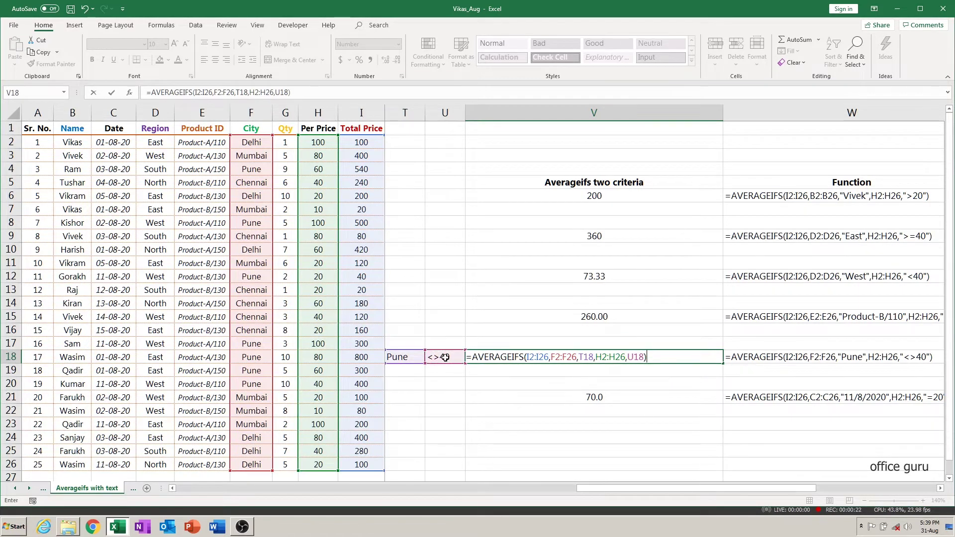
{"action": "key", "text": "Return"}
{"action": "key", "text": "Up"}
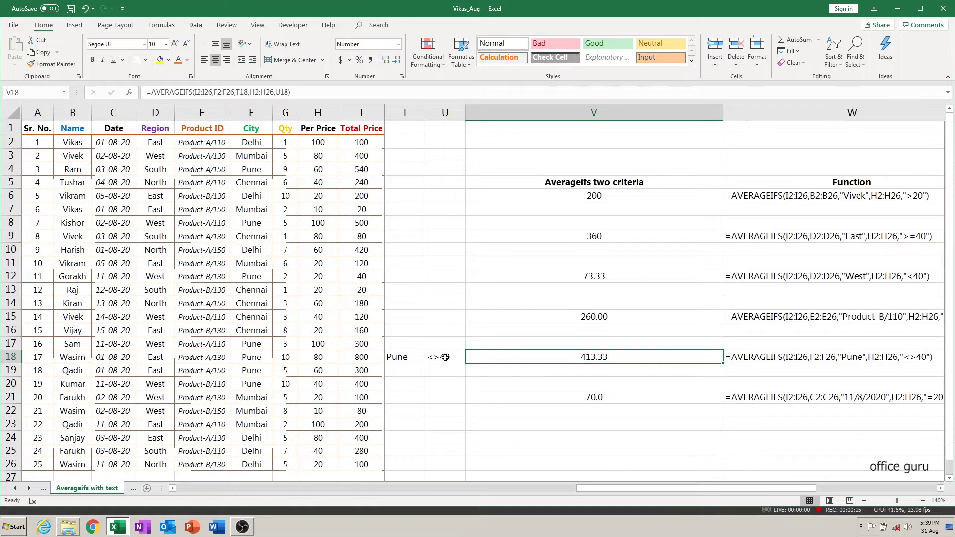
{"action": "left_click", "coordinate": [36, 192]}
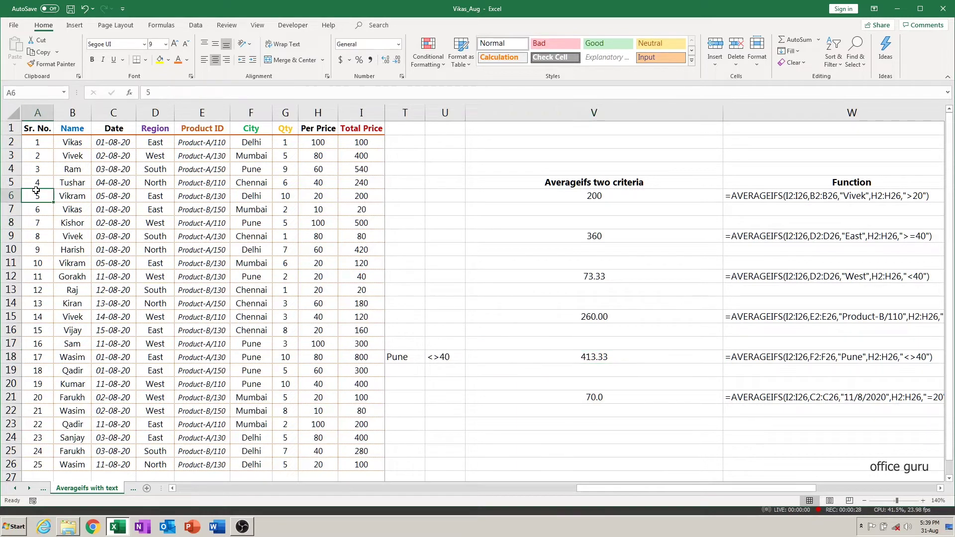
{"action": "key", "text": "Up"}
{"action": "key", "text": "Up"}
{"action": "key", "text": "Up"}
{"action": "key", "text": "Up"}
{"action": "key", "text": "Up"}
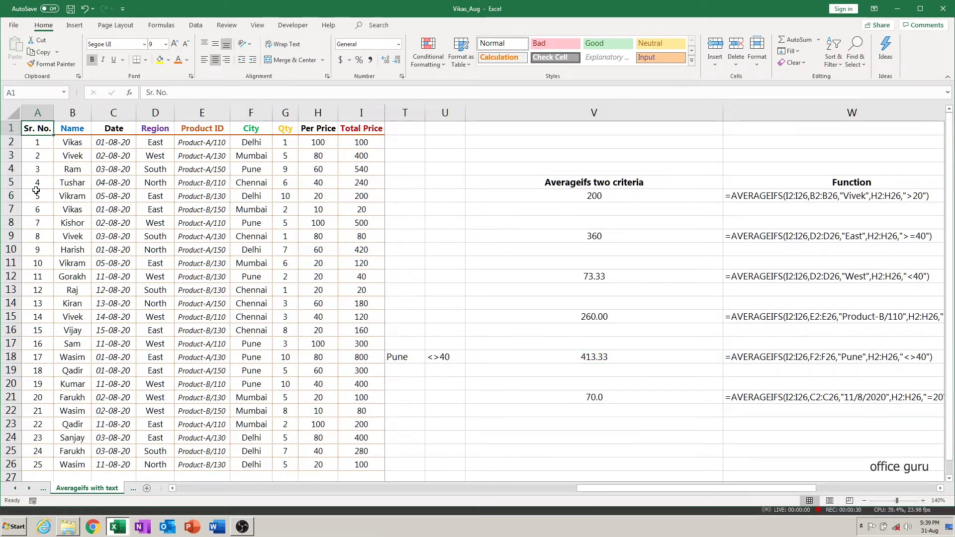
{"action": "key", "text": "ctrl+a"}
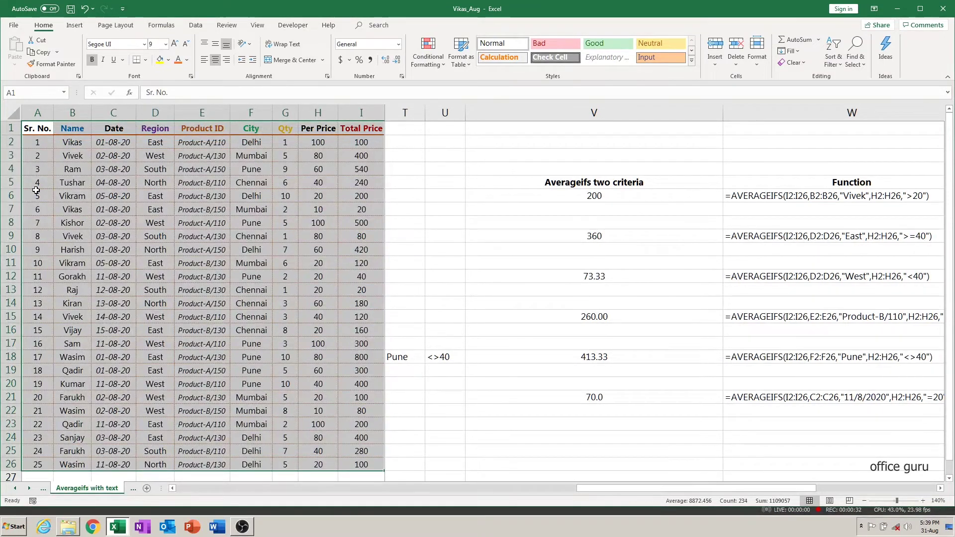
{"action": "key", "text": "ctrl+shift+l"}
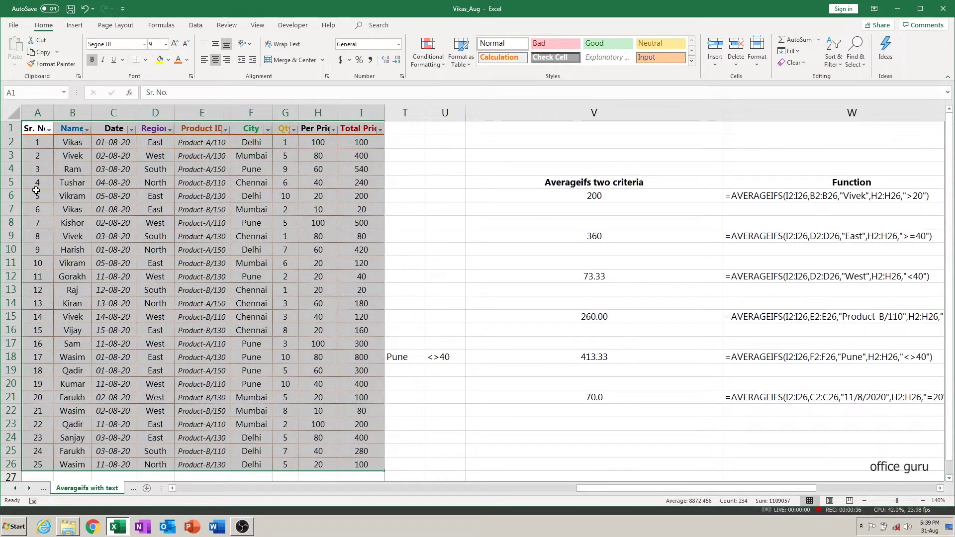
{"action": "key", "text": "Right"}
{"action": "key", "text": "Right"}
{"action": "key", "text": "Right"}
{"action": "key", "text": "Right"}
{"action": "key", "text": "Right"}
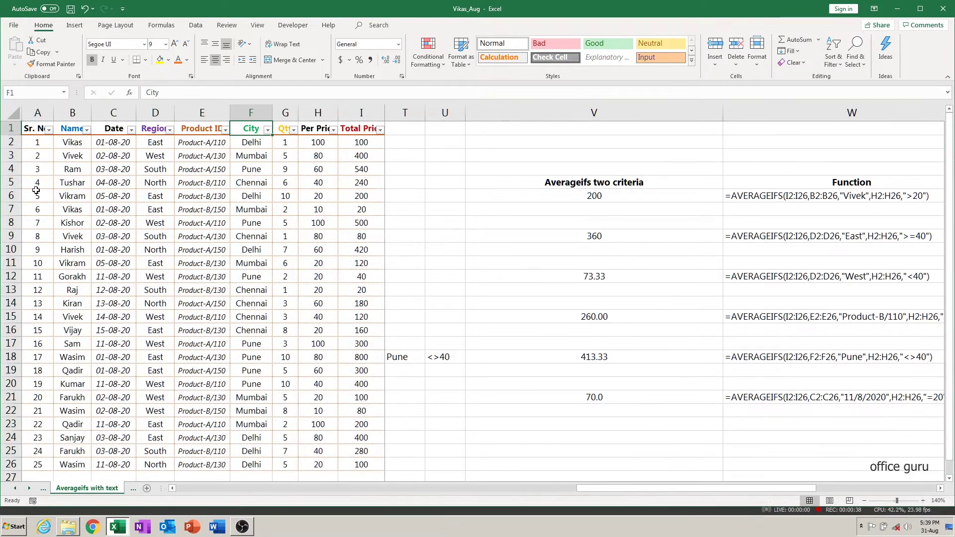
{"action": "key", "text": "alt+Down"}
{"action": "key", "text": "Down"}
{"action": "key", "text": "Down"}
{"action": "key", "text": "Down"}
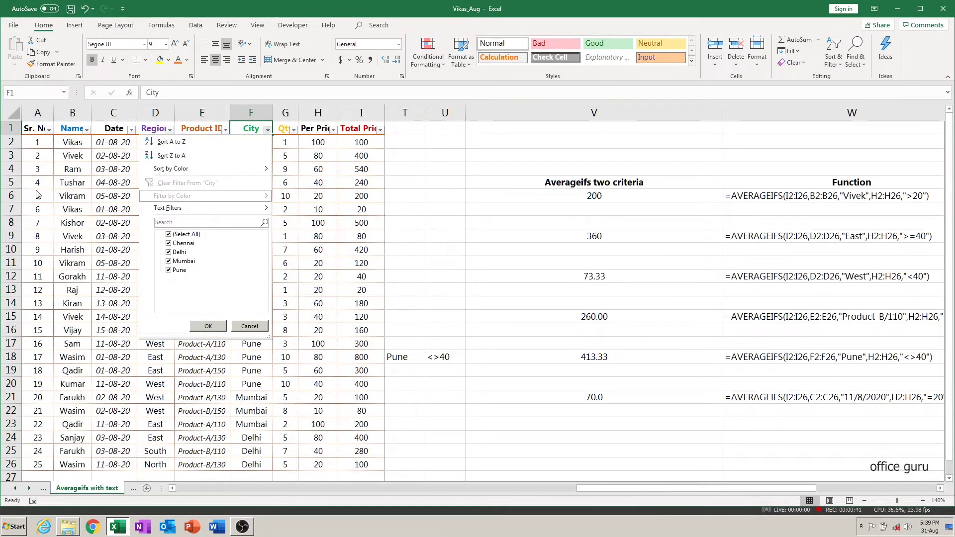
{"action": "key", "text": "Down"}
{"action": "key", "text": "Down"}
{"action": "key", "text": "space"}
{"action": "key", "text": "Down"}
{"action": "key", "text": "Down"}
{"action": "key", "text": "Down"}
{"action": "key", "text": "Down"}
{"action": "key", "text": "space"}
{"action": "key", "text": "Tab"}
{"action": "key", "text": "Return"}
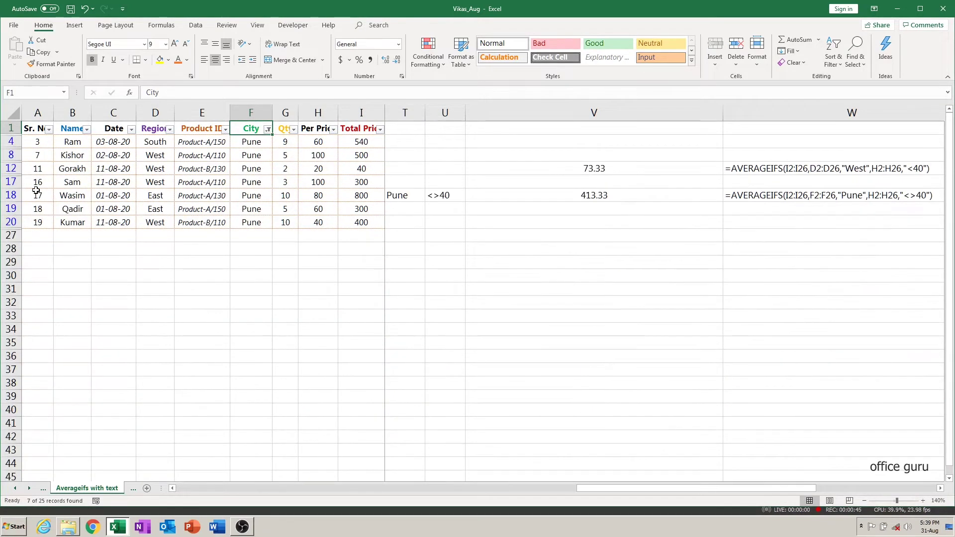
{"action": "key", "text": "Down"}
{"action": "key", "text": "Down"}
{"action": "key", "text": "Down"}
{"action": "key", "text": "Down"}
{"action": "key", "text": "Up"}
{"action": "key", "text": "Up"}
{"action": "key", "text": "Up"}
{"action": "key", "text": "Up"}
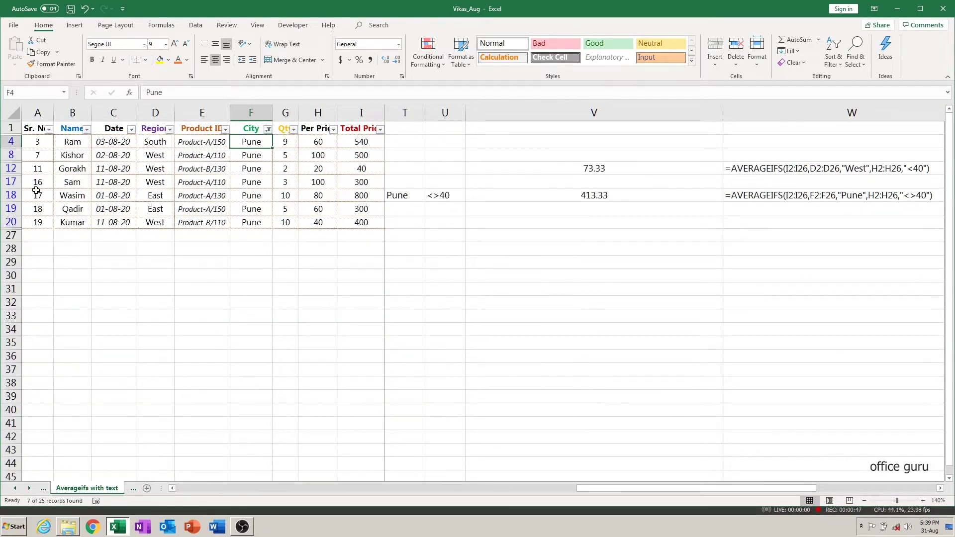
{"action": "key", "text": "Right"}
{"action": "key", "text": "Right"}
{"action": "key", "text": "Down"}
{"action": "key", "text": "Down"}
{"action": "key", "text": "Down"}
{"action": "key", "text": "Down"}
{"action": "key", "text": "Down"}
{"action": "key", "text": "Down"}
{"action": "key", "text": "Up"}
{"action": "key", "text": "Right"}
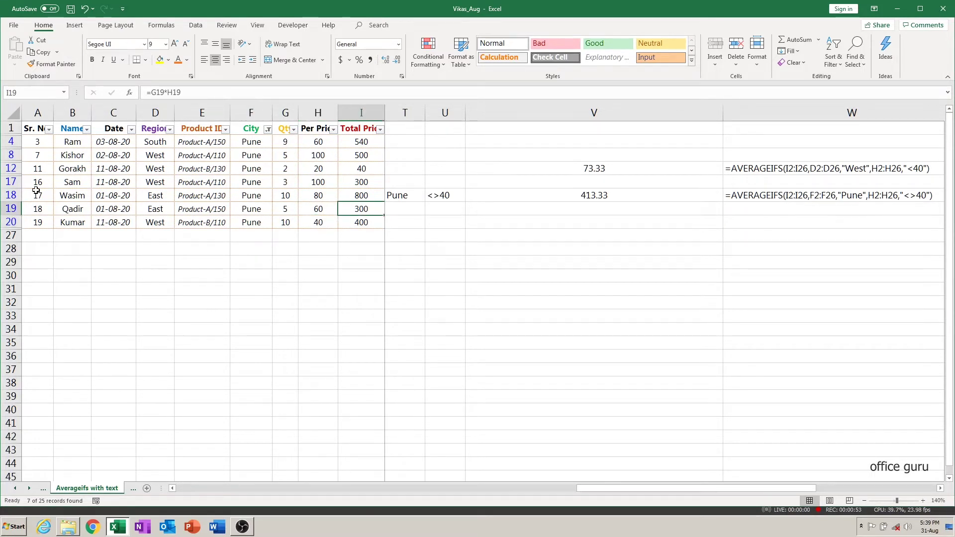
{"action": "key", "text": "shift+Up"}
{"action": "key", "text": "shift+Up"}
{"action": "key", "text": "shift+Up"}
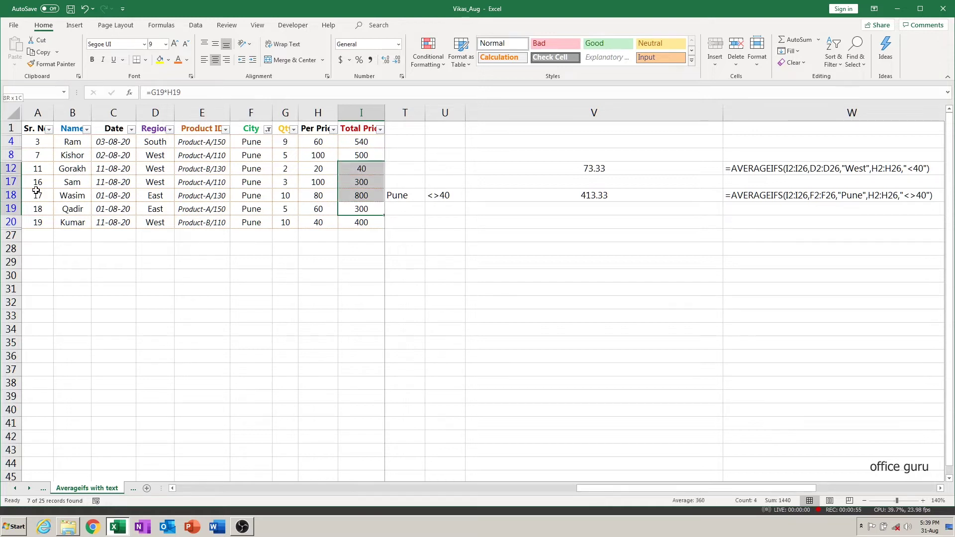
{"action": "key", "text": "shift+Up"}
{"action": "key", "text": "shift+Up"}
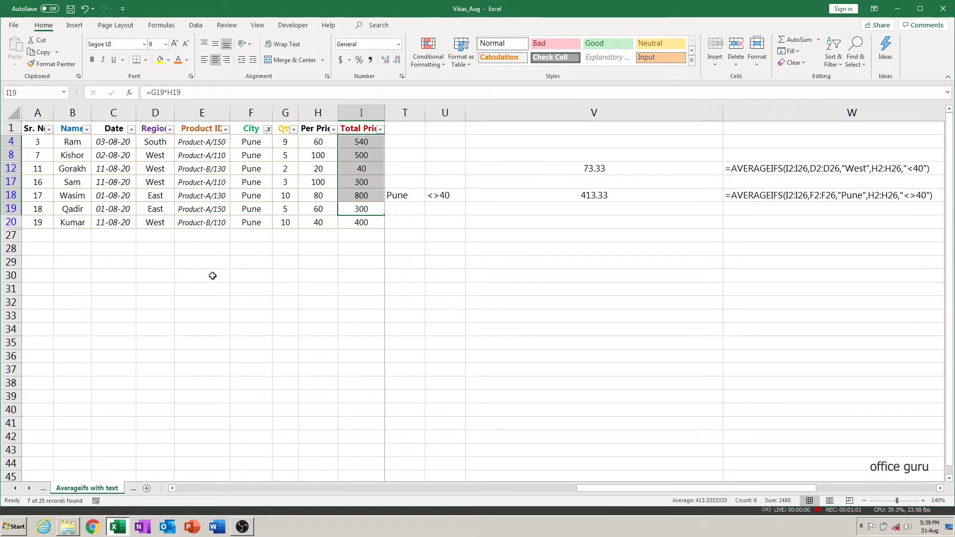
{"action": "key", "text": "ctrl+shift+l"}
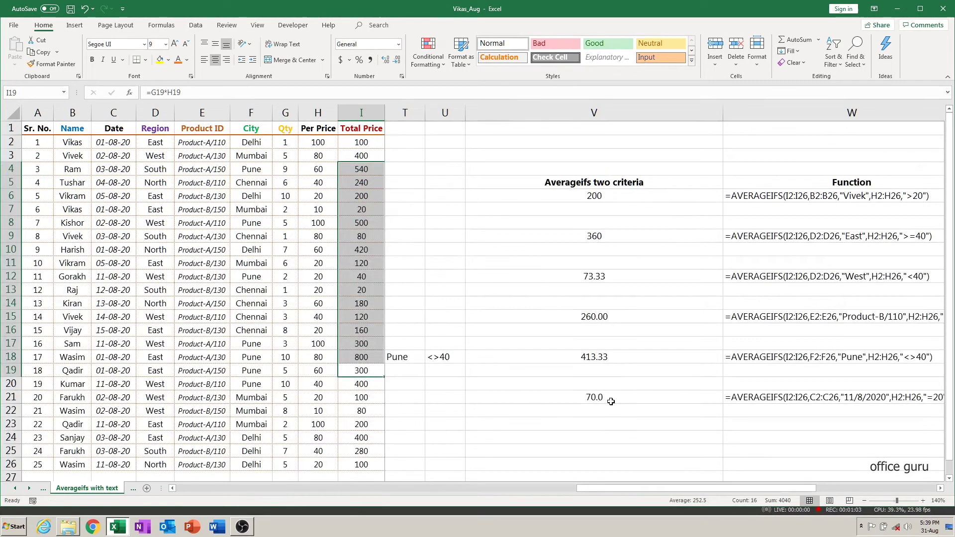
{"action": "left_click", "coordinate": [600, 358]}
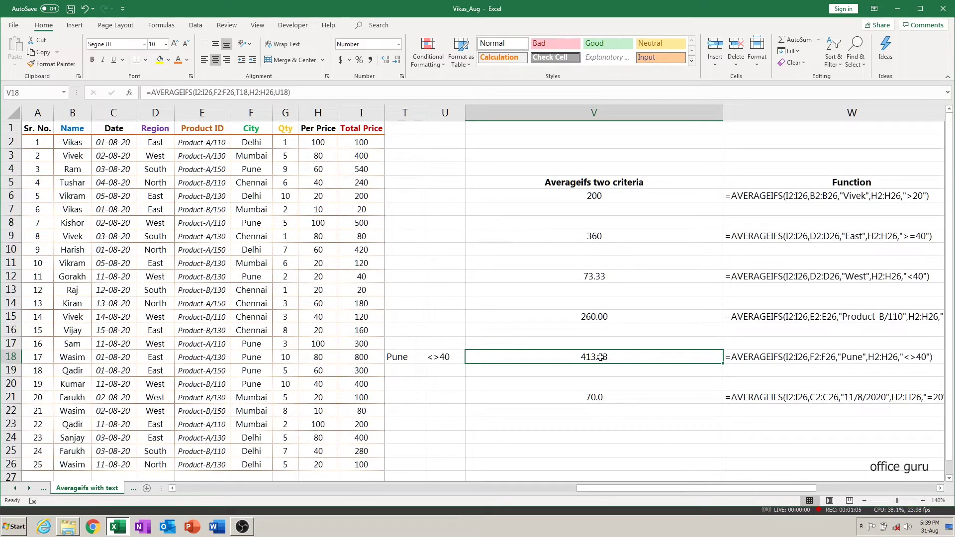
Step: Enter the date 11/8/2020 in T21 and AutoFit column T so it displays
{"action": "left_click", "coordinate": [408, 403]}
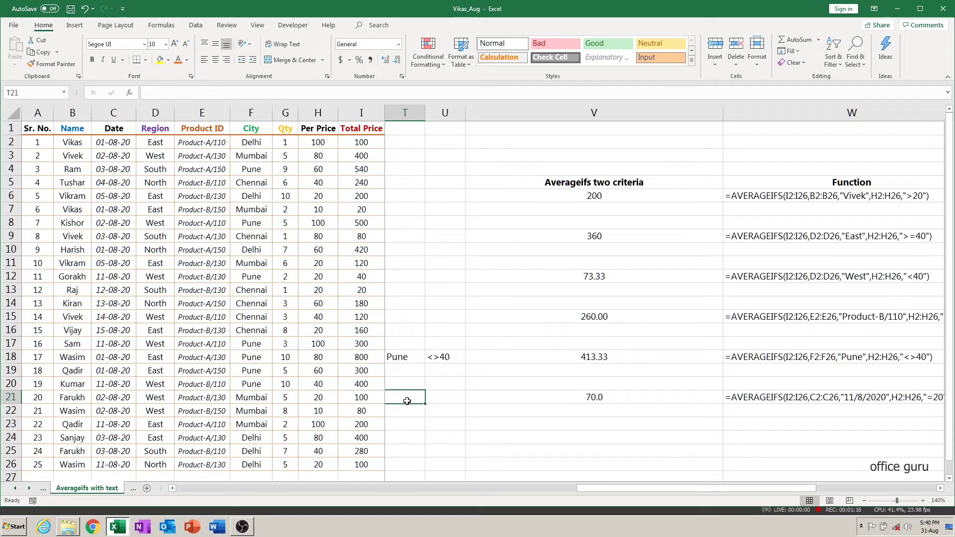
{"action": "type", "text": "11/8/2020"}
{"action": "key", "text": "Tab"}
{"action": "left_click", "coordinate": [407, 401]}
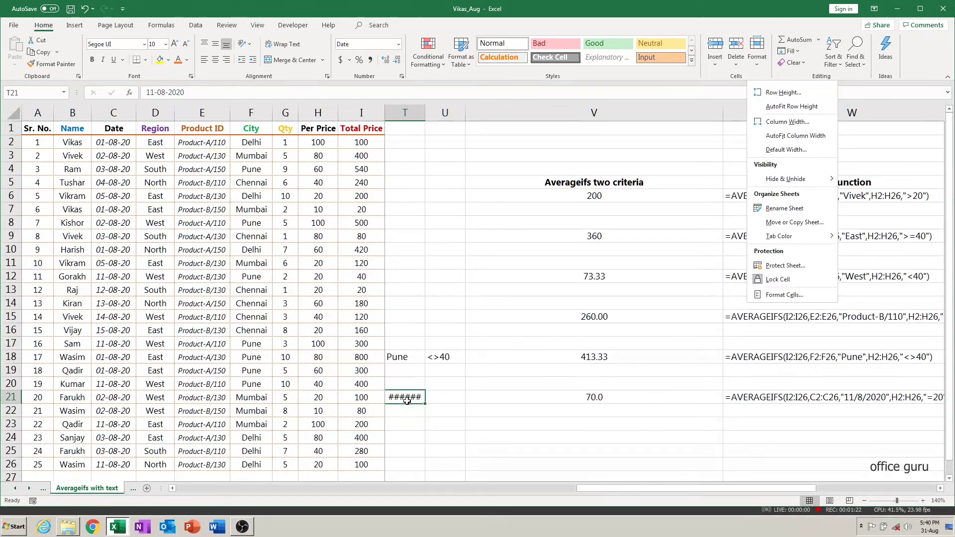
{"action": "key", "text": "i"}
{"action": "key", "text": "Tab"}
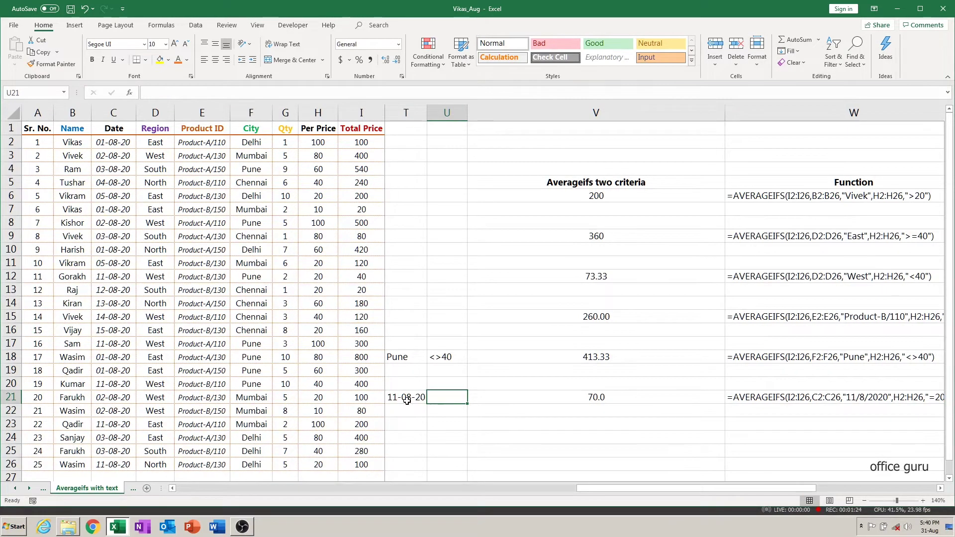
Step: Set the price criterion in U21 to 20
{"action": "type", "text": "=50"}
{"action": "key", "text": "Return"}
{"action": "key", "text": "Up"}
{"action": "key", "text": "F2"}
{"action": "key", "text": "BackSpace"}
{"action": "key", "text": "BackSpace"}
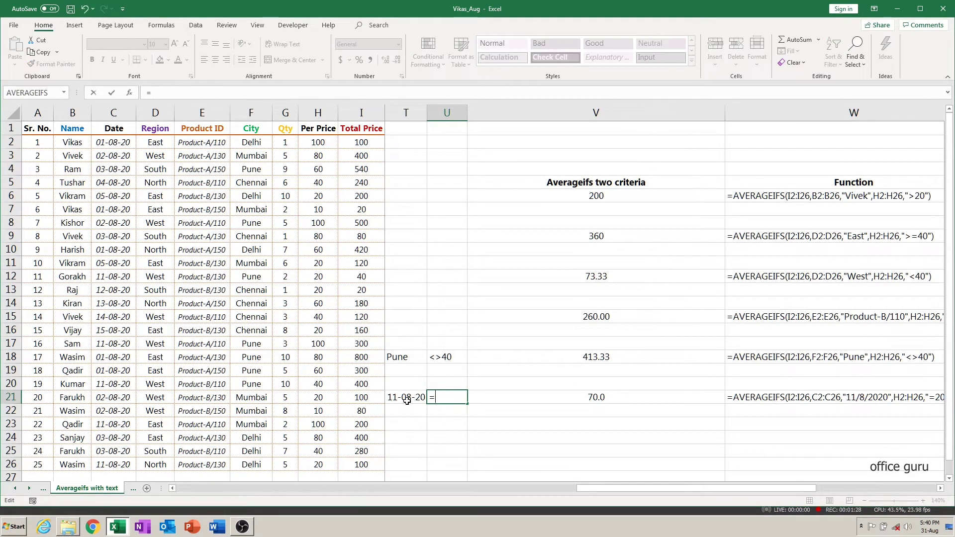
{"action": "type", "text": "0"}
{"action": "key", "text": "Tab"}
Step: Begin an AVERAGEIFS formula in V21 using the =aver autocomplete
{"action": "type", "text": "="}
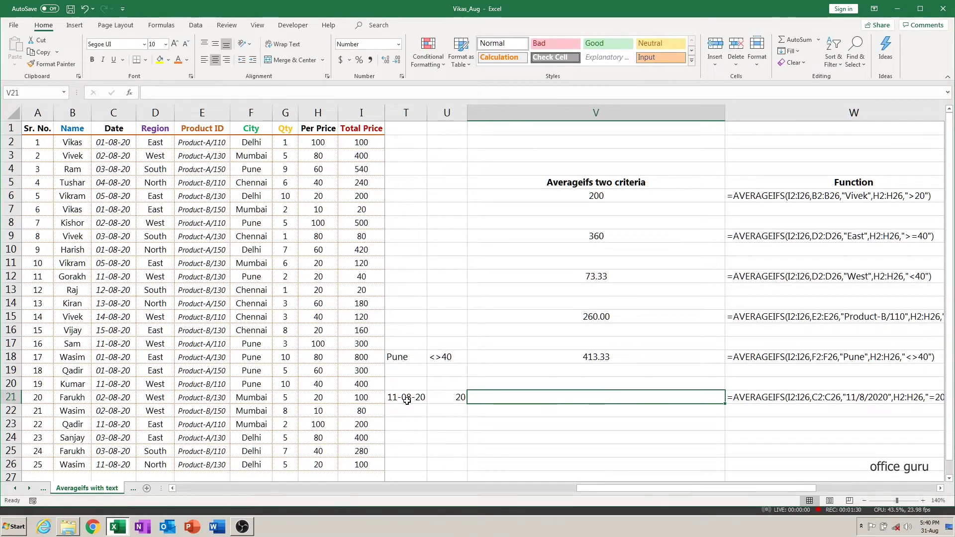
{"action": "type", "text": "aver"}
{"action": "key", "text": "Down"}
{"action": "key", "text": "Down"}
{"action": "key", "text": "Down"}
{"action": "key", "text": "Tab"}
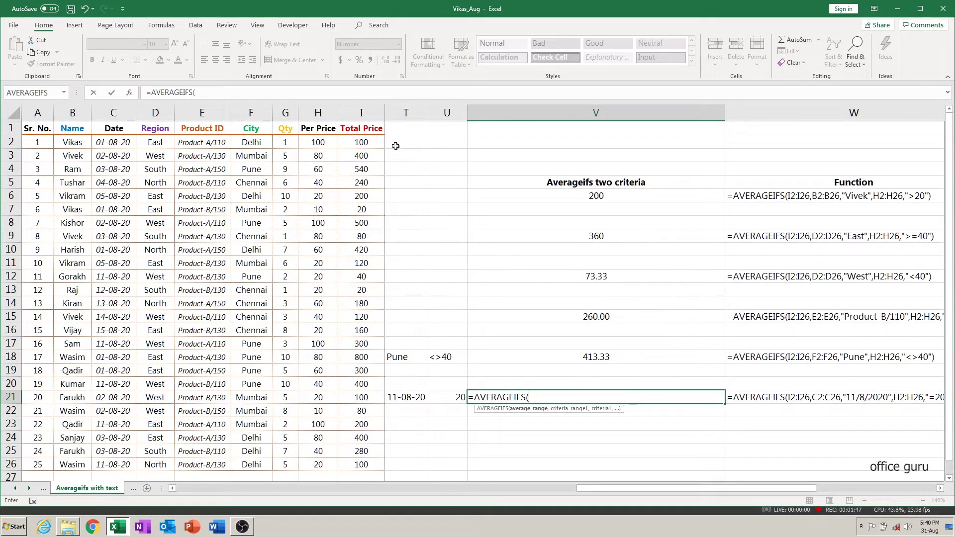
Step: Set V21 to average I2:I26 where the Date column C2:C26 matches T21
{"action": "left_click", "coordinate": [366, 145]}
{"action": "key", "text": "ctrl+shift+Down"}
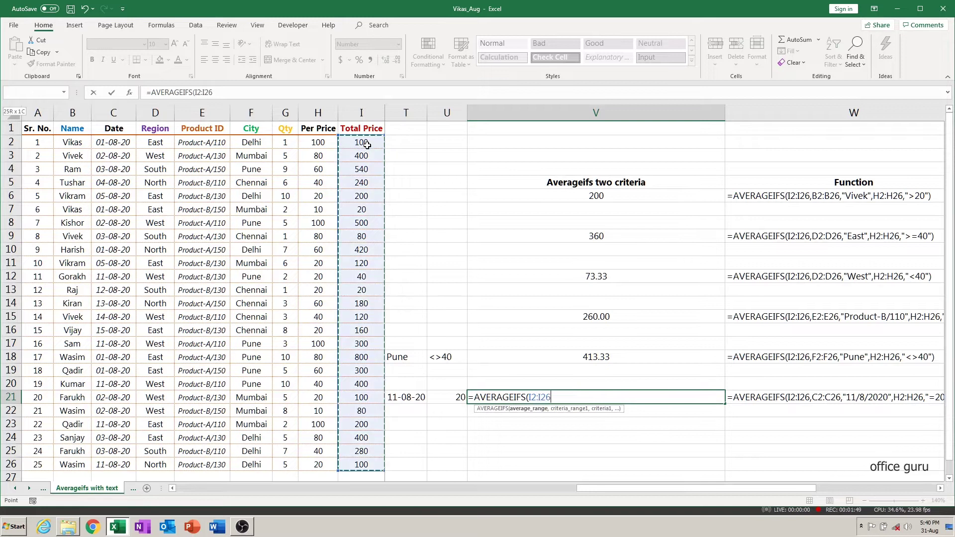
{"action": "type", "text": ","}
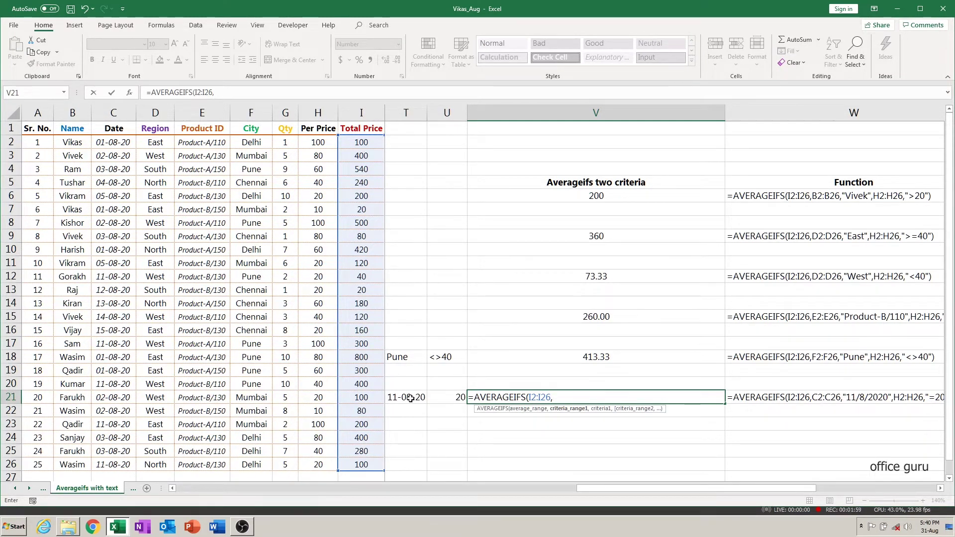
{"action": "left_click", "coordinate": [111, 143]}
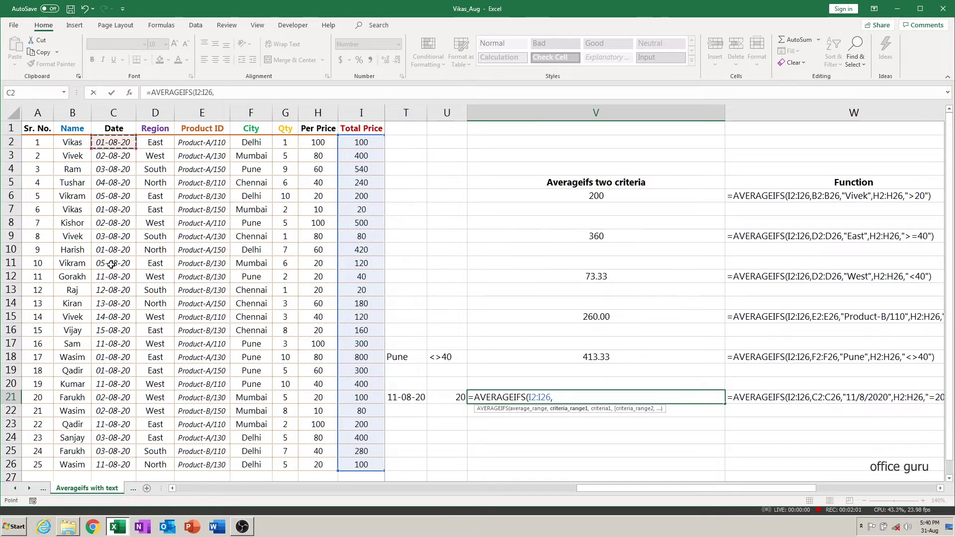
{"action": "left_click", "coordinate": [115, 463], "text": "shift"}
{"action": "type", "text": ","}
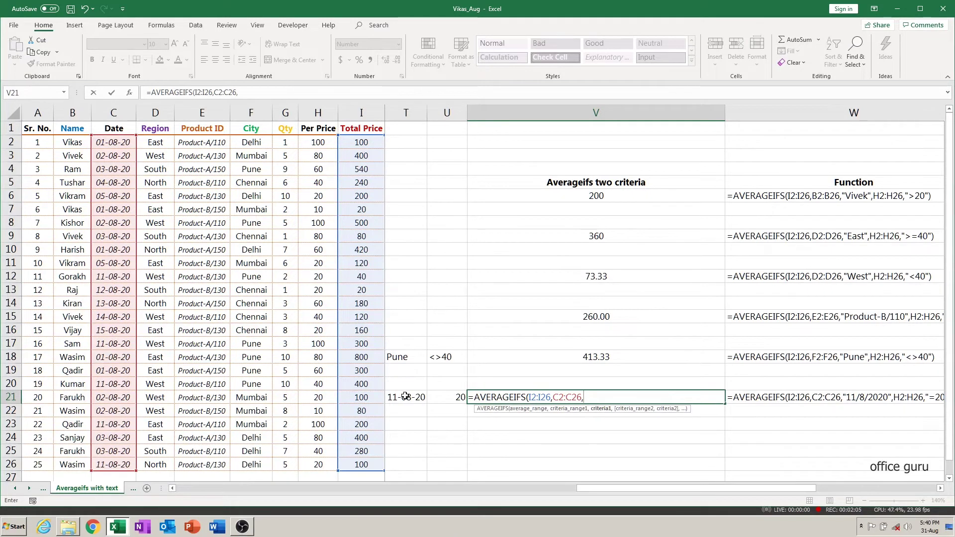
{"action": "left_click", "coordinate": [408, 395]}
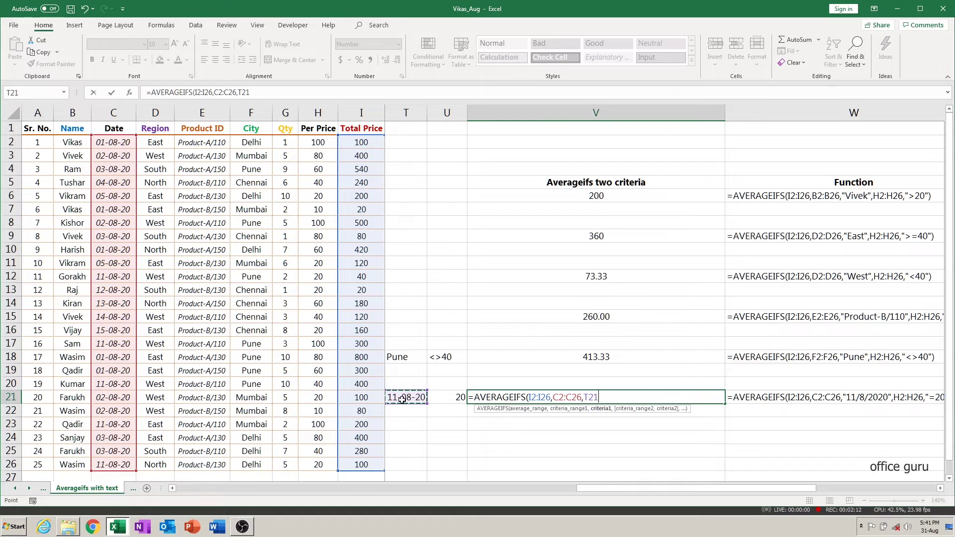
Step: Add Per Price H2:H26 matching U21 and enter the formula, giving 70.0
{"action": "type", "text": ","}
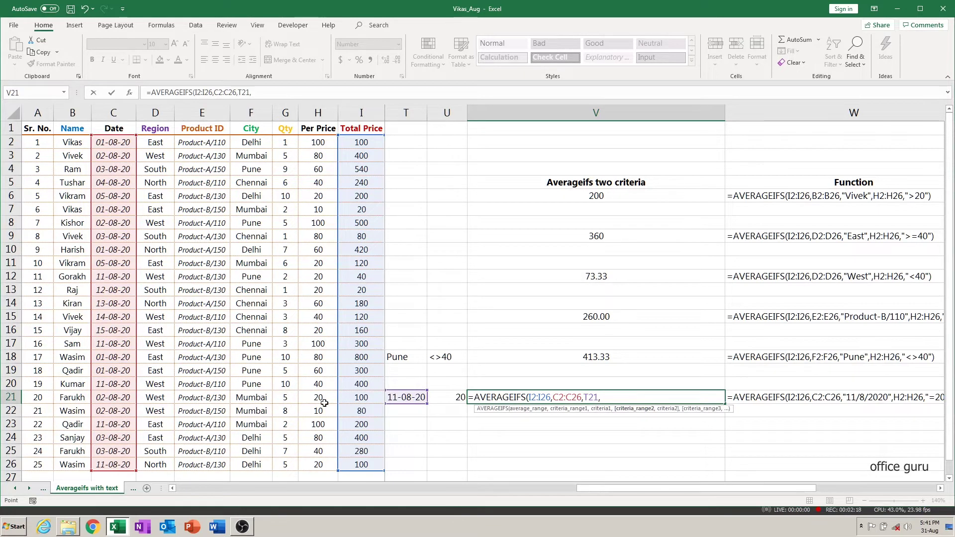
{"action": "left_click_drag", "start_coordinate": [322, 464], "coordinate": [319, 468]}
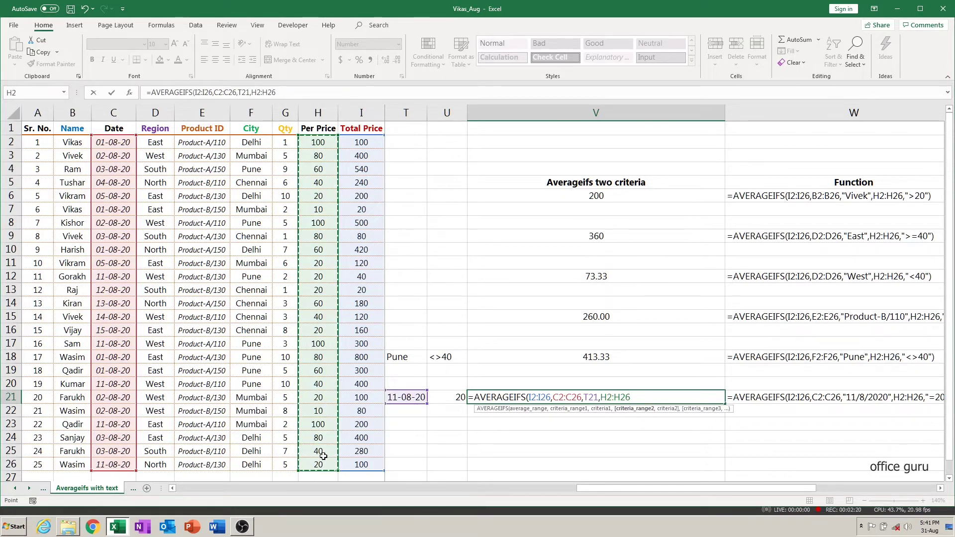
{"action": "type", "text": ","}
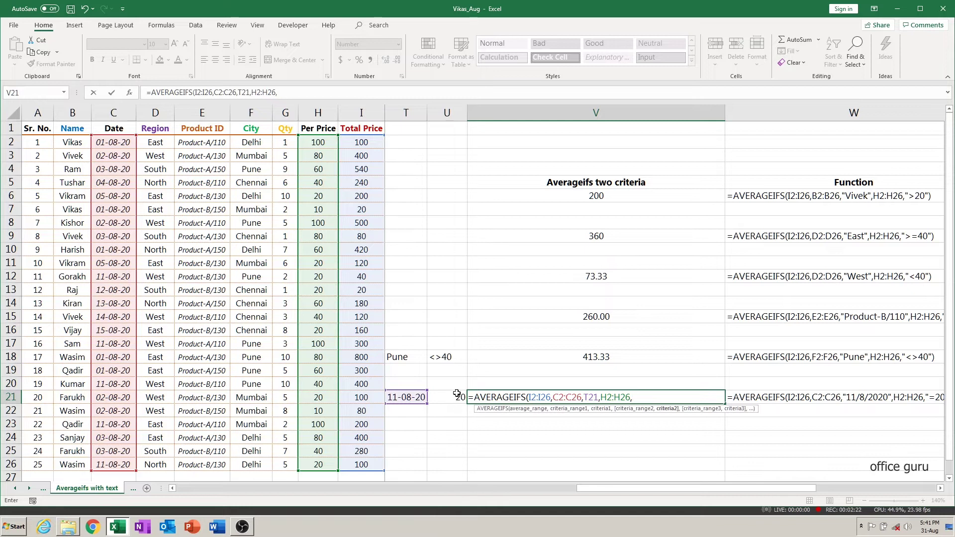
{"action": "left_click", "coordinate": [454, 396]}
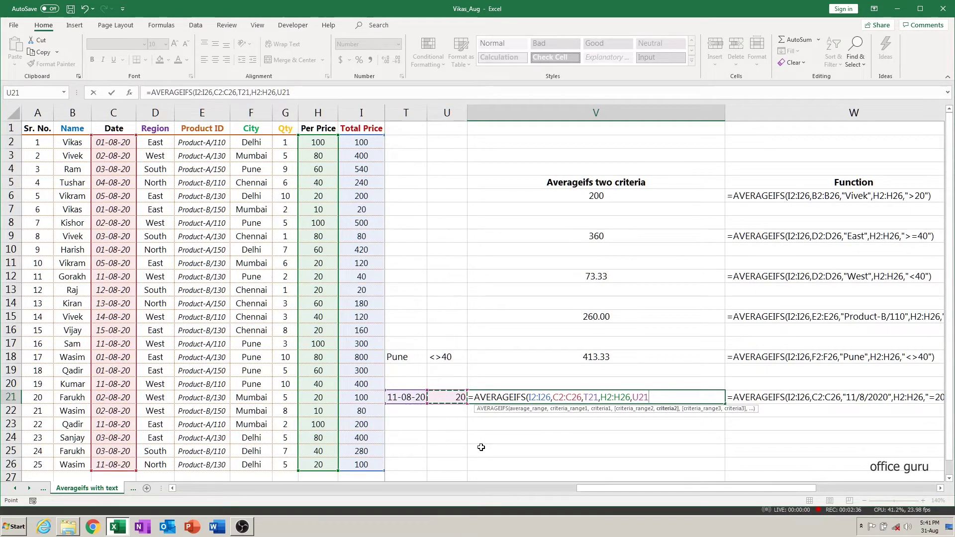
{"action": "type", "text": ")"}
{"action": "key", "text": "Return"}
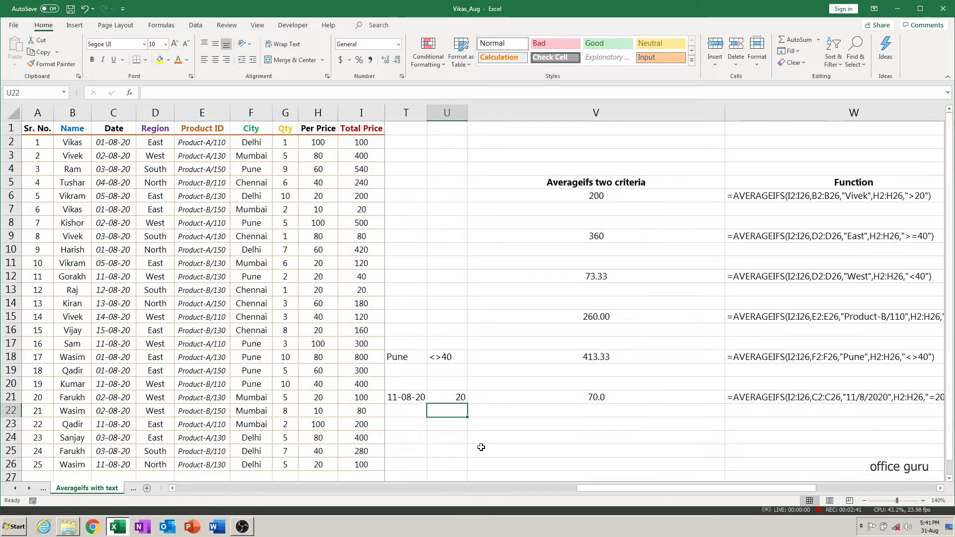
{"action": "key", "text": "Up"}
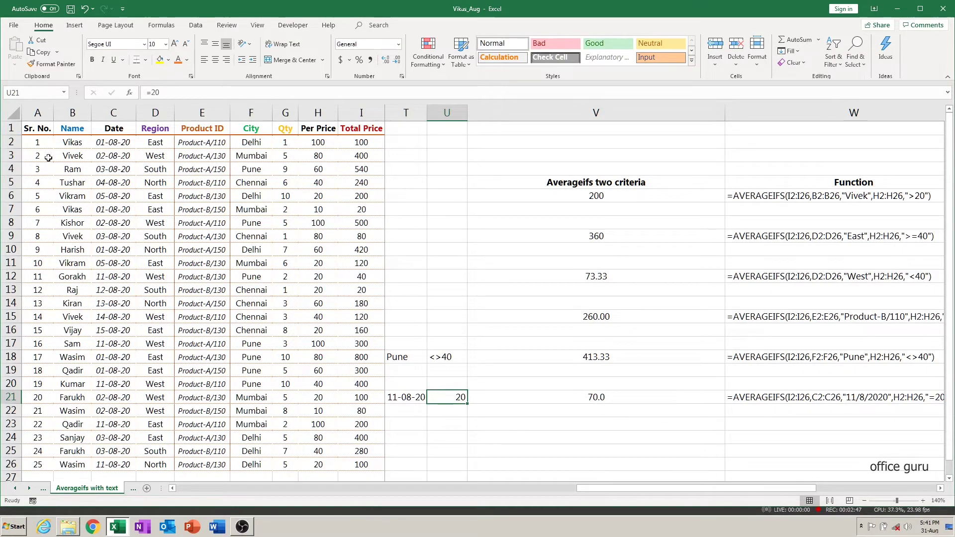
Step: Turn on table filtering and filter the Date column to 11-08-20 only
{"action": "left_click", "coordinate": [41, 128]}
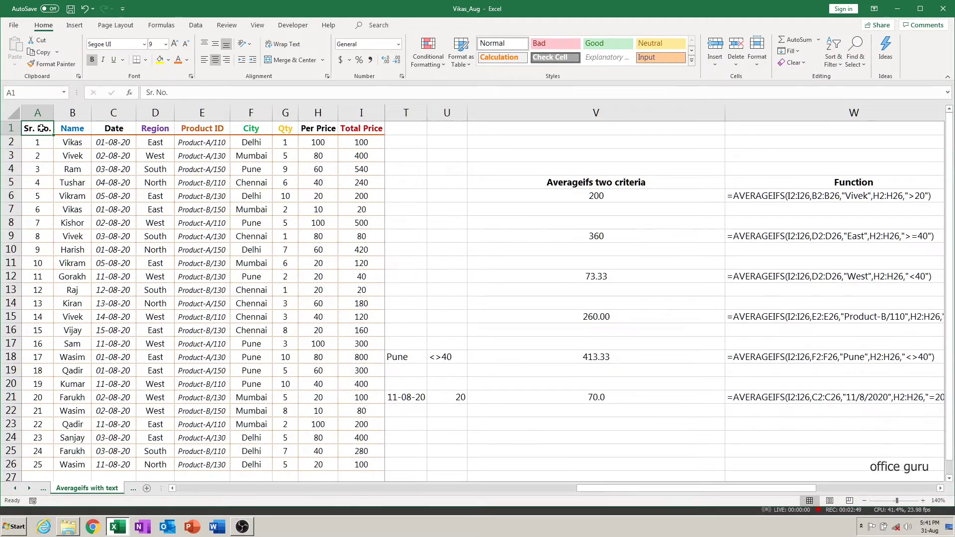
{"action": "key", "text": "ctrl+a"}
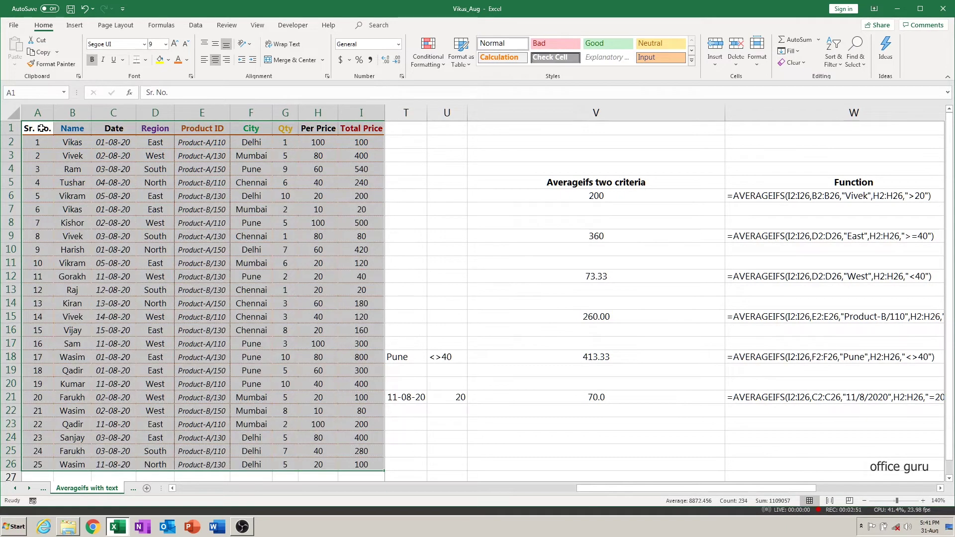
{"action": "key", "text": "ctrl+shift+l"}
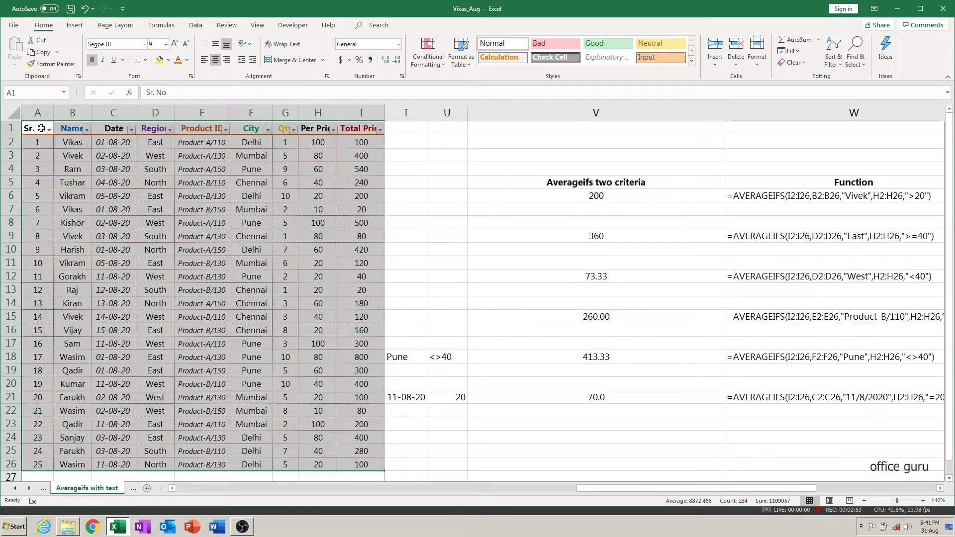
{"action": "key", "text": "Right"}
{"action": "key", "text": "Right"}
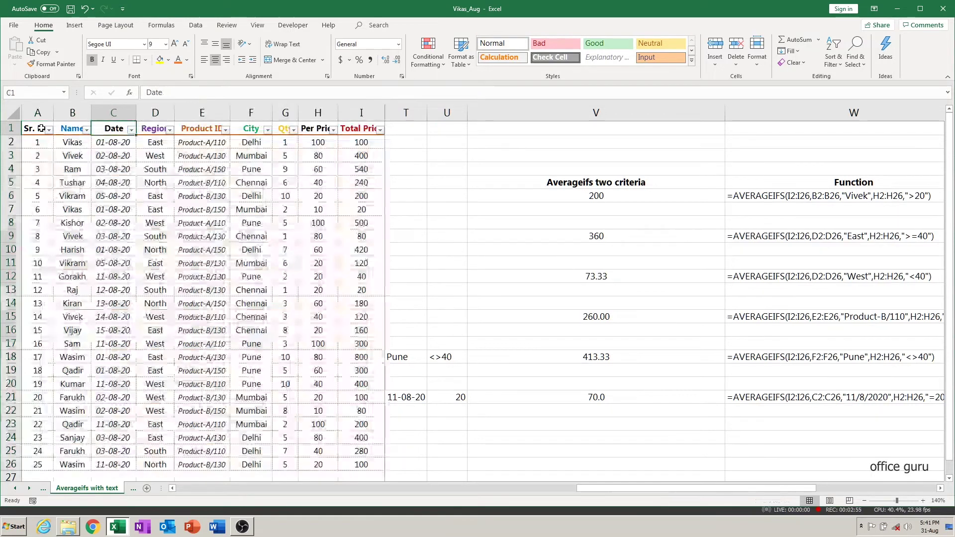
{"action": "key", "text": "alt+Down"}
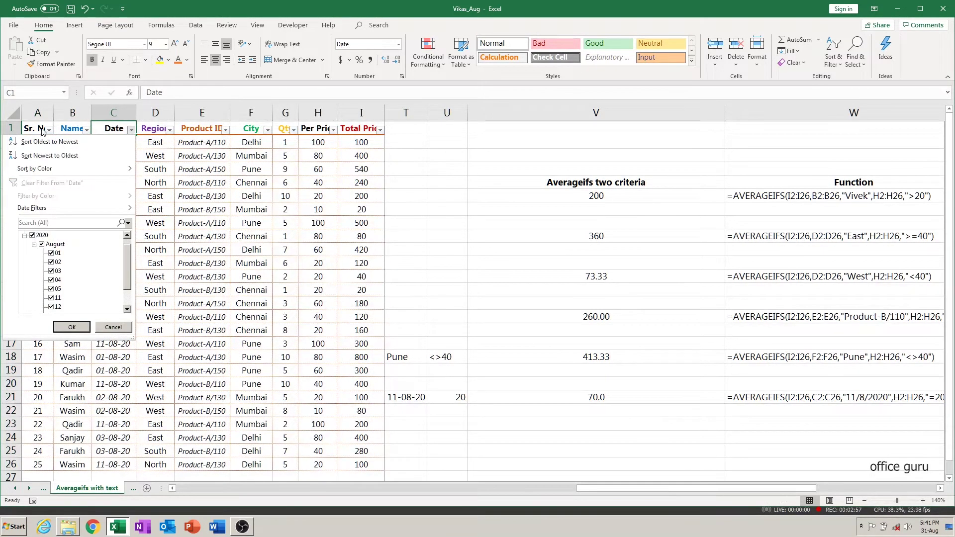
{"action": "key", "text": "Down"}
{"action": "key", "text": "Down"}
{"action": "key", "text": "Down"}
{"action": "key", "text": "Down"}
{"action": "key", "text": "Down"}
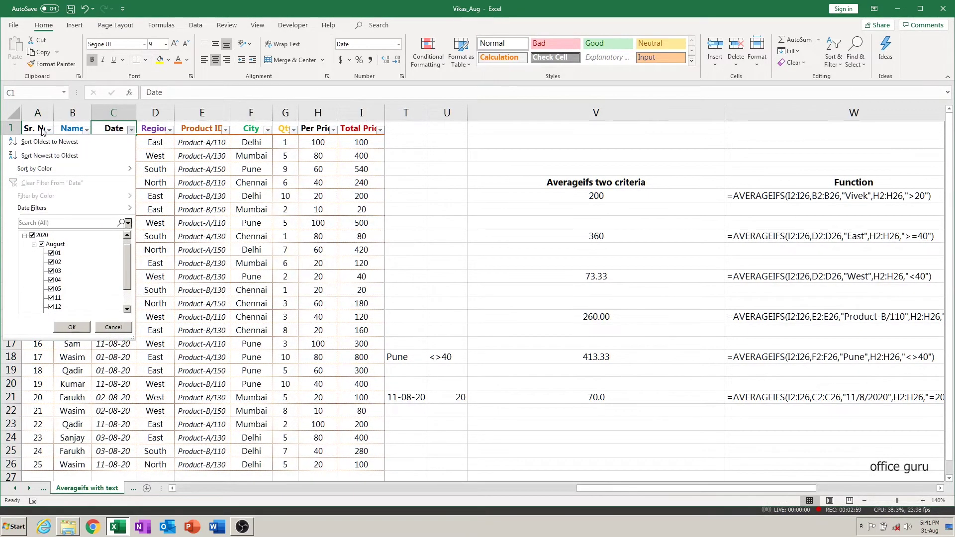
{"action": "key", "text": "alt+Down"}
{"action": "key", "text": "Escape"}
{"action": "key", "text": "Tab"}
{"action": "key", "text": "space"}
{"action": "key", "text": "Down"}
{"action": "key", "text": "Down"}
{"action": "key", "text": "Down"}
{"action": "key", "text": "Down"}
{"action": "key", "text": "Down"}
{"action": "key", "text": "Down"}
{"action": "key", "text": "space"}
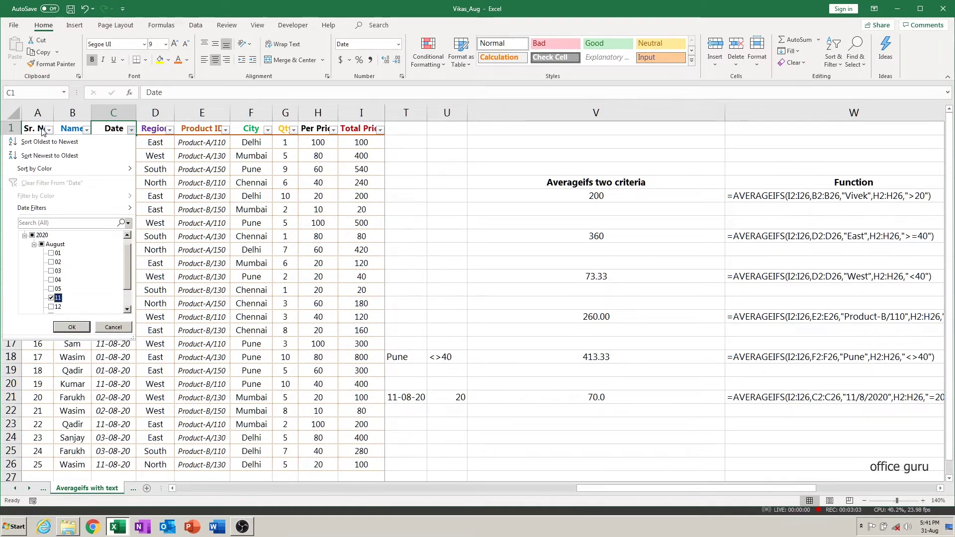
{"action": "key", "text": "Return"}
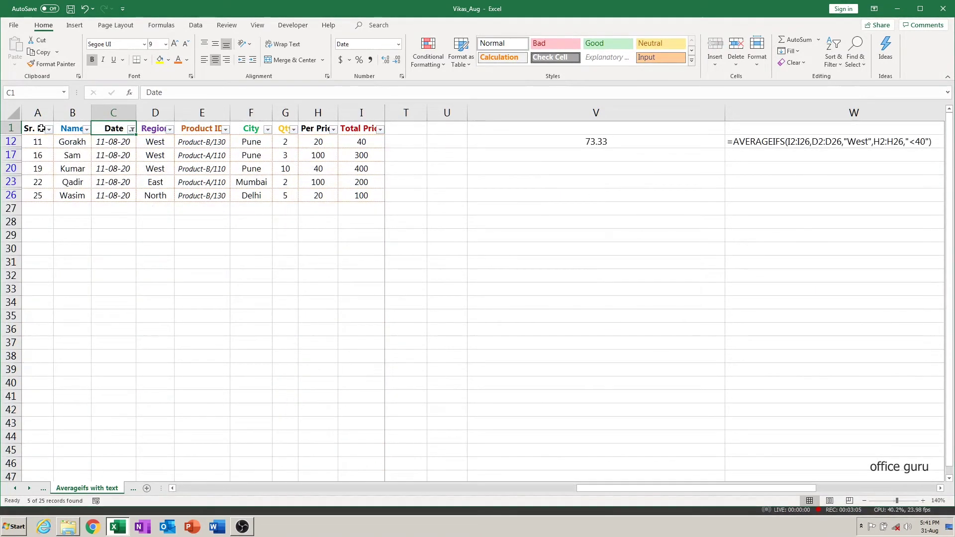
Step: Select the two Per Price 20 Total Prices to confirm their average is 70
{"action": "key", "text": "Down"}
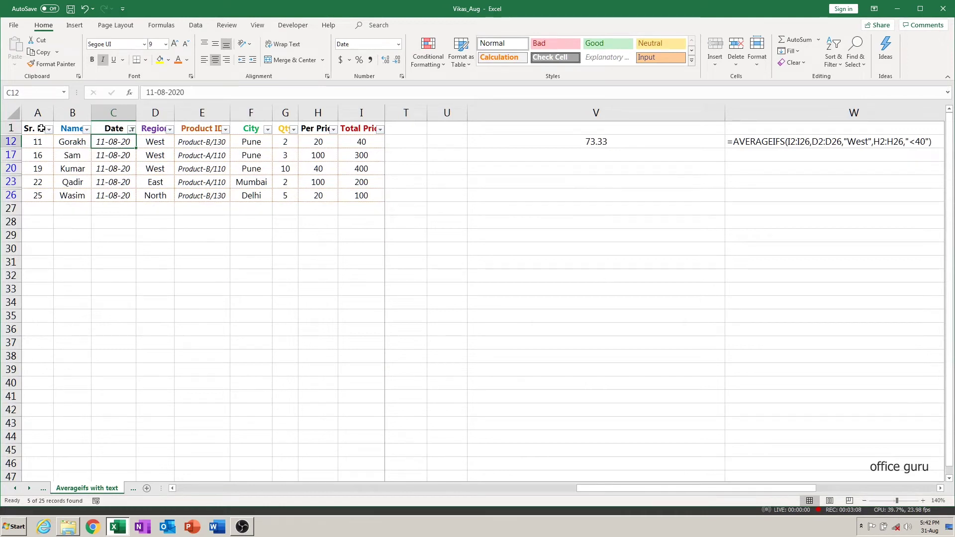
{"action": "key", "text": "Right"}
{"action": "key", "text": "Right"}
{"action": "key", "text": "Right"}
{"action": "key", "text": "Right"}
{"action": "key", "text": "Right"}
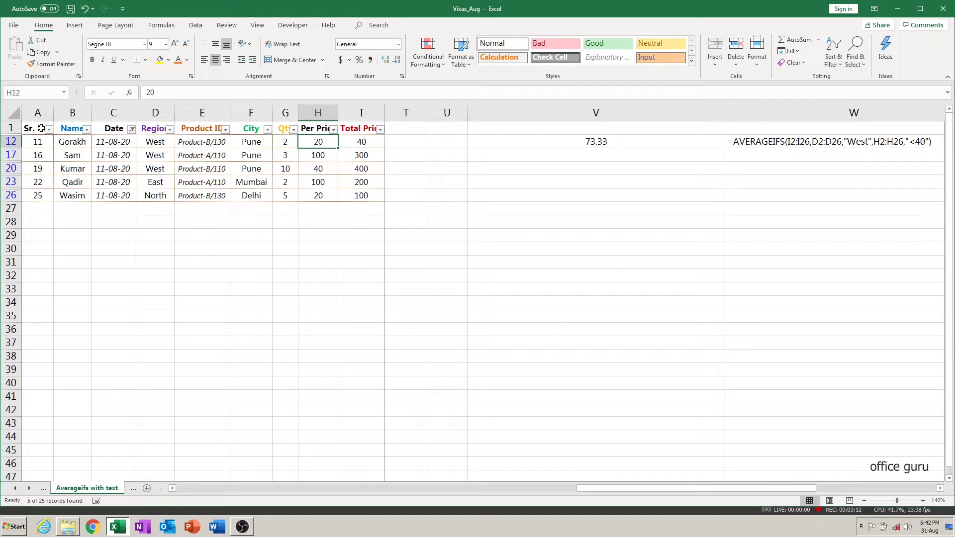
{"action": "key", "text": "Right"}
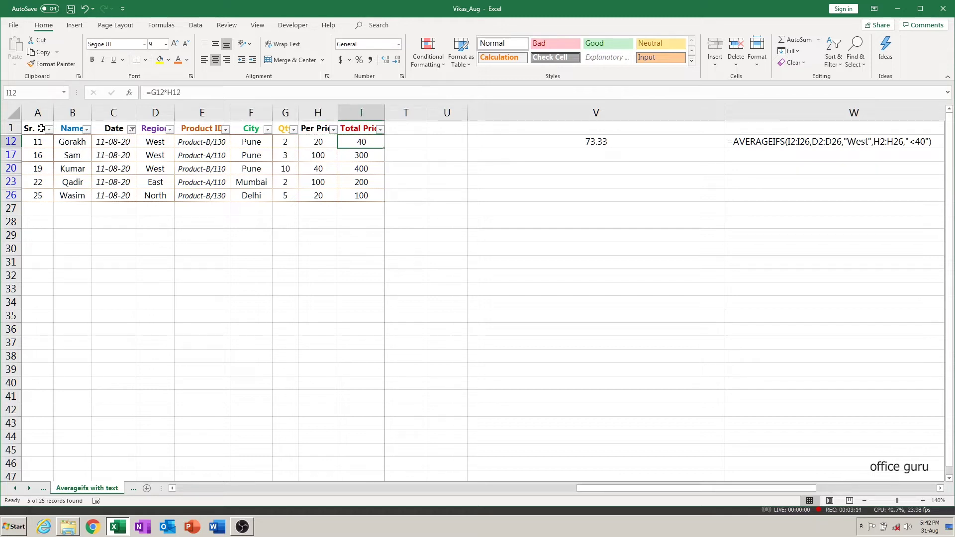
{"action": "left_click", "coordinate": [372, 196], "text": "ctrl"}
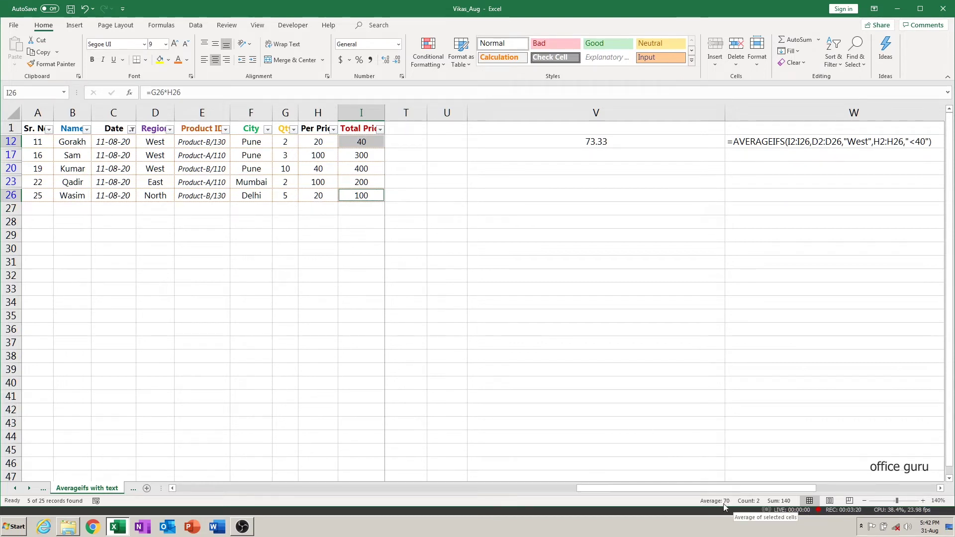
{"action": "left_click", "coordinate": [626, 375]}
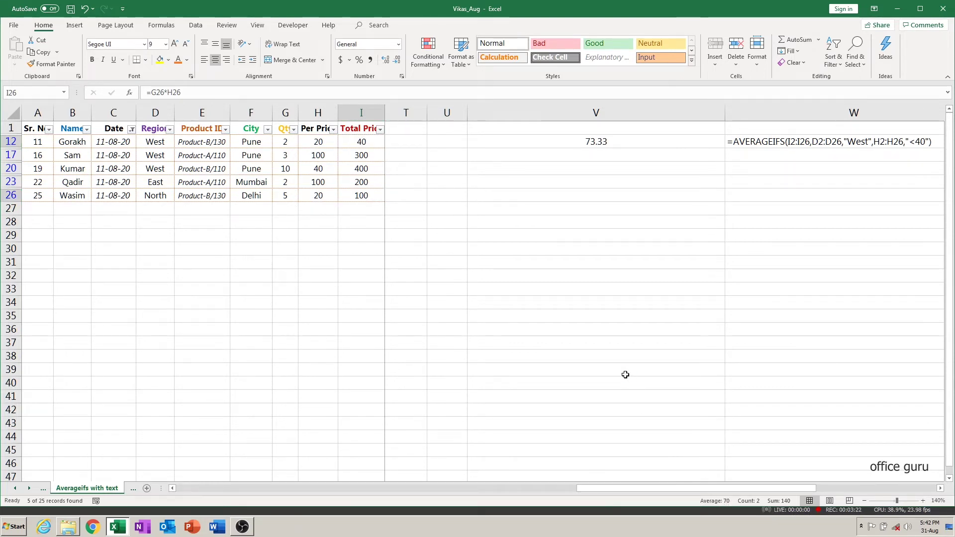
Step: Remove the filter and review the Criteria 1 and Criteria 2 cells in AA:AB
{"action": "key", "text": "ctrl+shift+l"}
{"action": "left_click", "coordinate": [601, 398]}
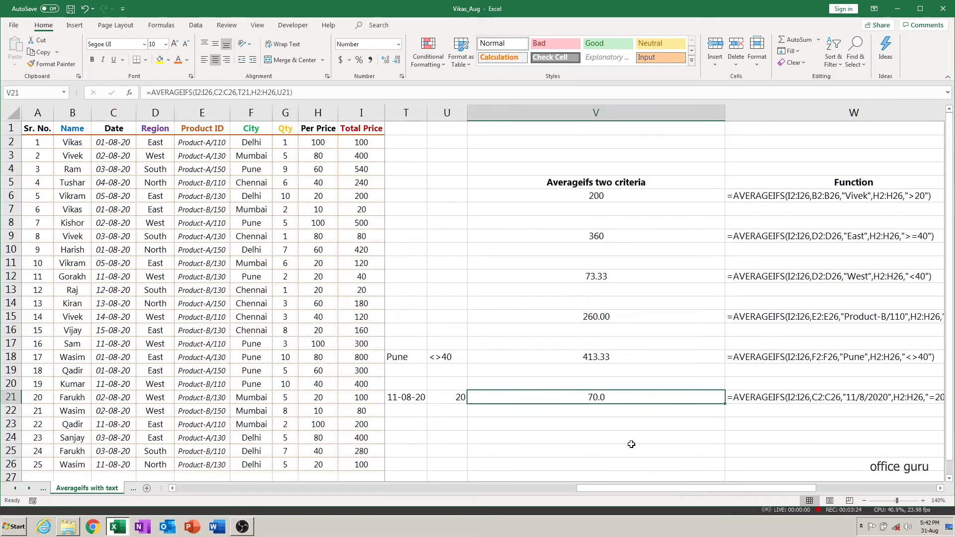
{"action": "key", "text": "Right"}
{"action": "key", "text": "Right"}
{"action": "key", "text": "Right"}
{"action": "key", "text": "Right"}
{"action": "key", "text": "Right"}
{"action": "key", "text": "Right"}
{"action": "key", "text": "Right"}
{"action": "key", "text": "Right"}
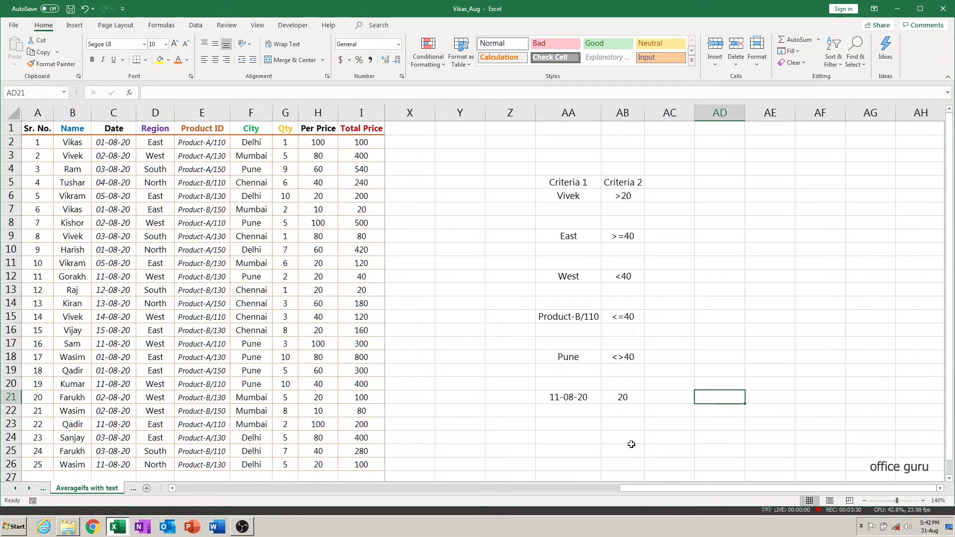
{"action": "key", "text": "Left"}
{"action": "key", "text": "Left"}
{"action": "key", "text": "Left"}
{"action": "key", "text": "Up"}
{"action": "key", "text": "Up"}
{"action": "key", "text": "Up"}
{"action": "key", "text": "Up"}
{"action": "key", "text": "Up"}
{"action": "key", "text": "Up"}
{"action": "key", "text": "Up"}
{"action": "key", "text": "Up"}
{"action": "key", "text": "Up"}
{"action": "key", "text": "Right"}
{"action": "key", "text": "Left"}
{"action": "key", "text": "Right"}
{"action": "key", "text": "Down"}
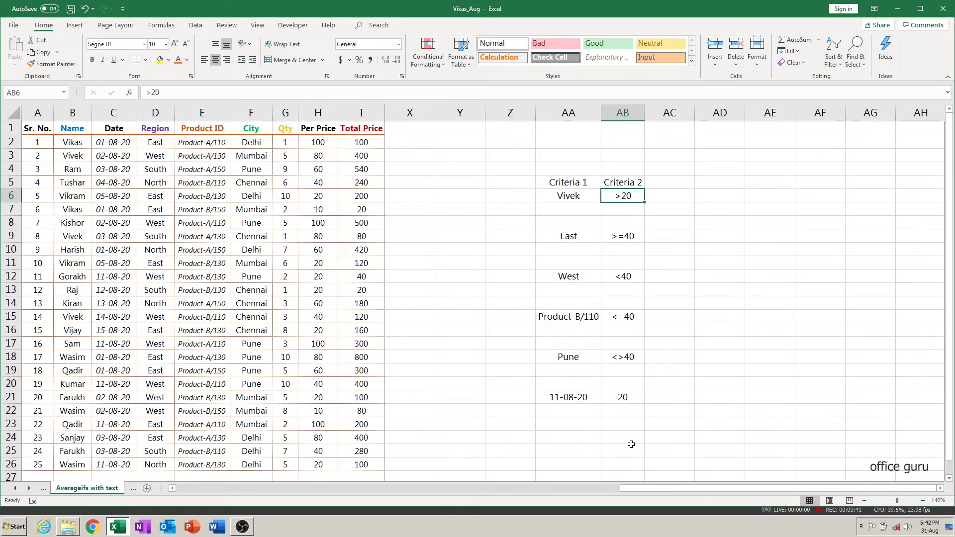
Step: Begin an AVERAGEIFS formula in result cell AC6
{"action": "key", "text": "Right"}
{"action": "key", "text": "Right"}
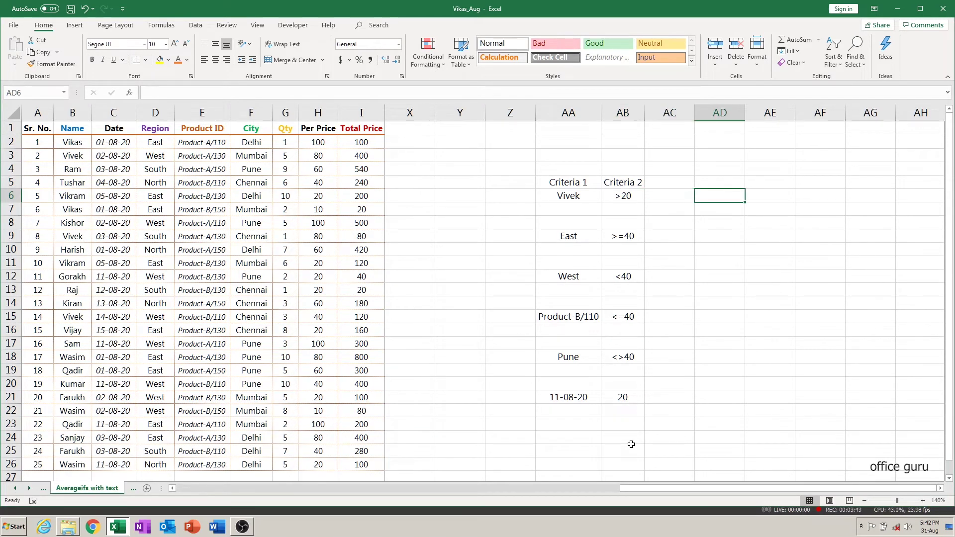
{"action": "key", "text": "Left"}
{"action": "type", "text": "=ave"}
{"action": "key", "text": "Down"}
{"action": "key", "text": "Down"}
{"action": "key", "text": "Down"}
Step: Start AC6's AVERAGEIFS averaging I2:I26 where the Name column B2:B26 matches AA6
{"action": "key", "text": "Tab"}
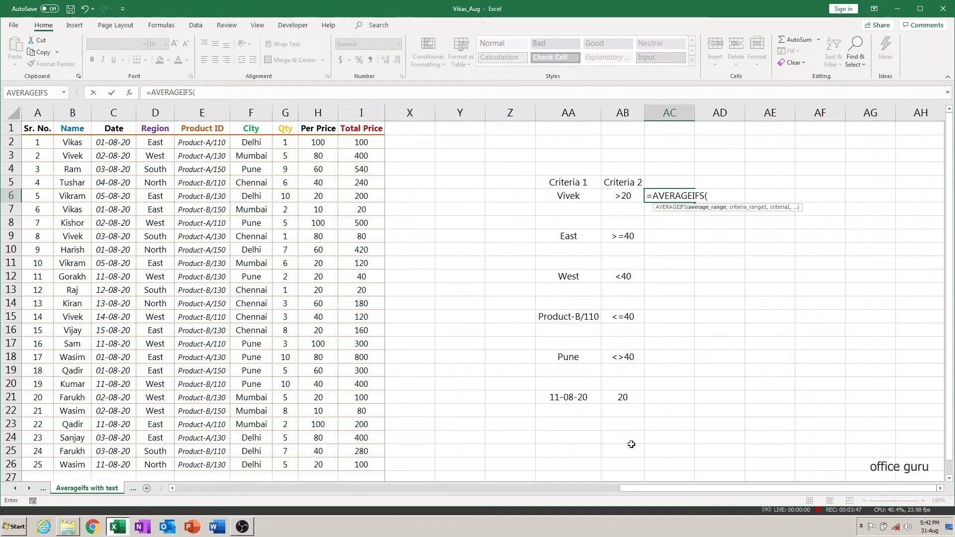
{"action": "left_click", "coordinate": [372, 144]}
{"action": "key", "text": "ctrl+shift+Down"}
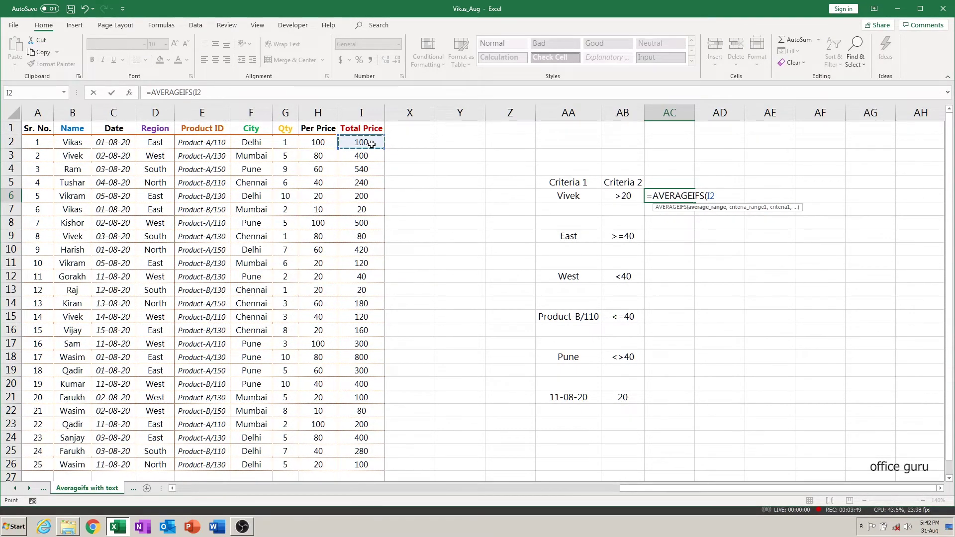
{"action": "type", "text": ":I26,"}
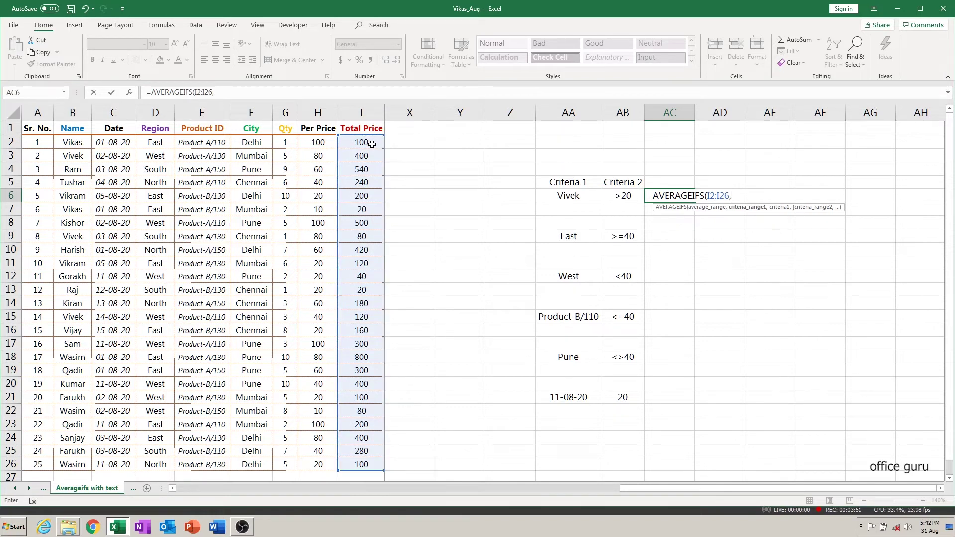
{"action": "left_click", "coordinate": [70, 144]}
{"action": "type", "text": ","}
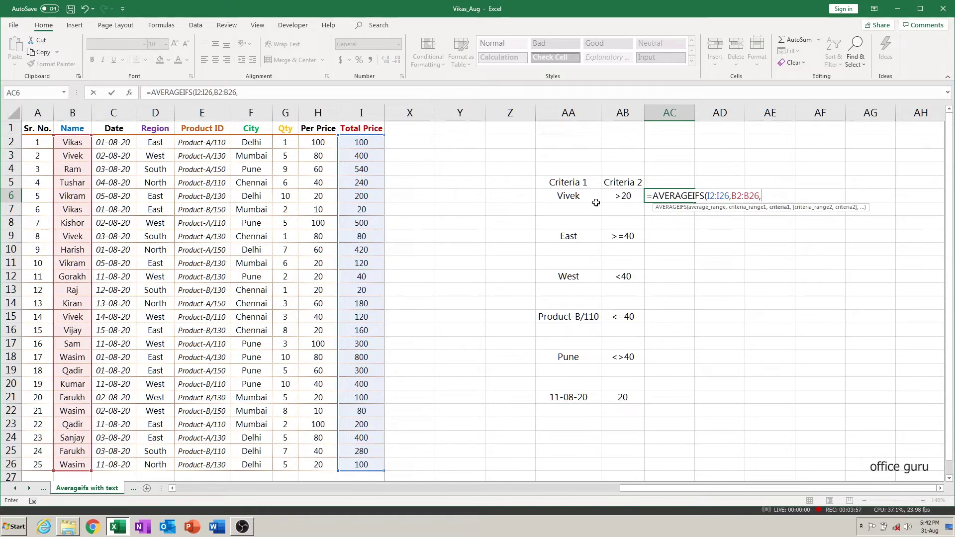
{"action": "left_click", "coordinate": [568, 197]}
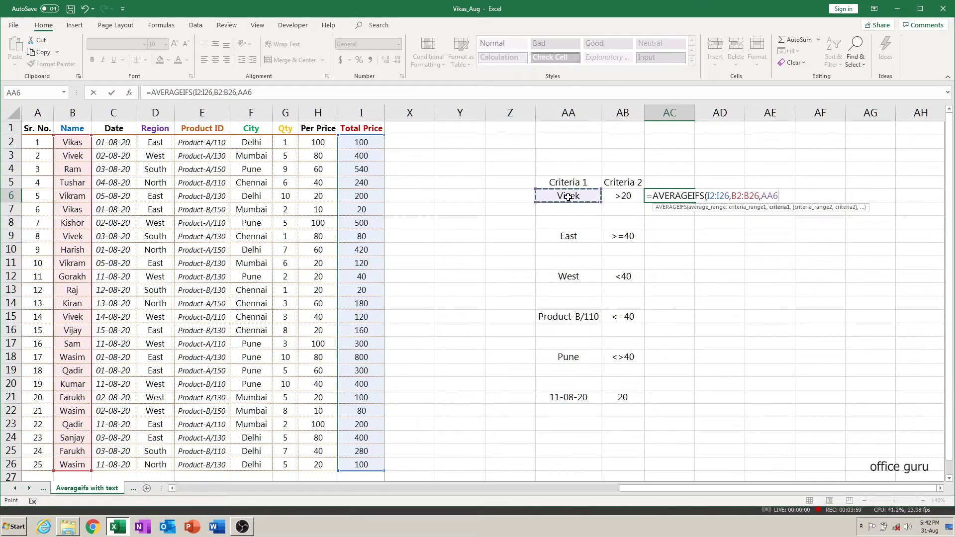
Step: Add Per Price H2:H26 matching AB6 (>20) and confirm, giving 200
{"action": "type", "text": ","}
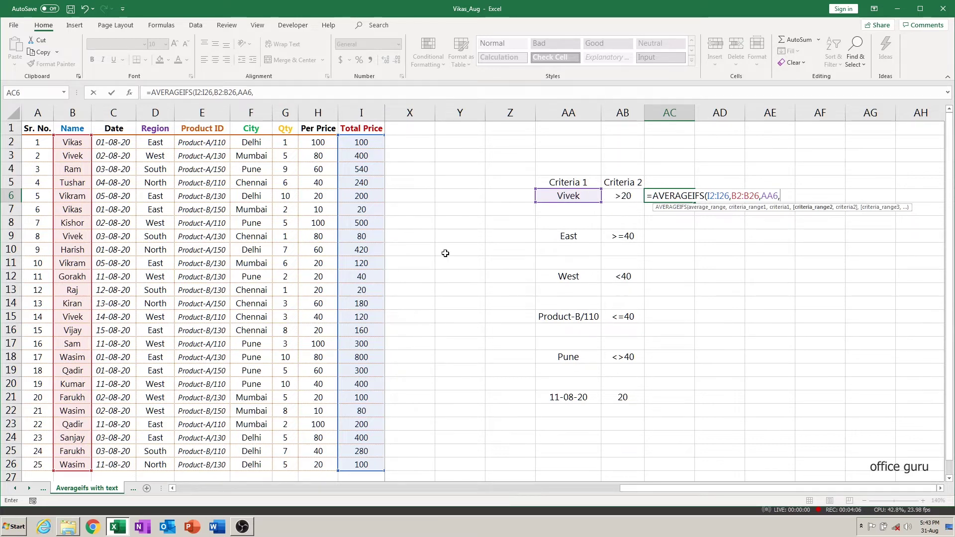
{"action": "left_click", "coordinate": [322, 143]}
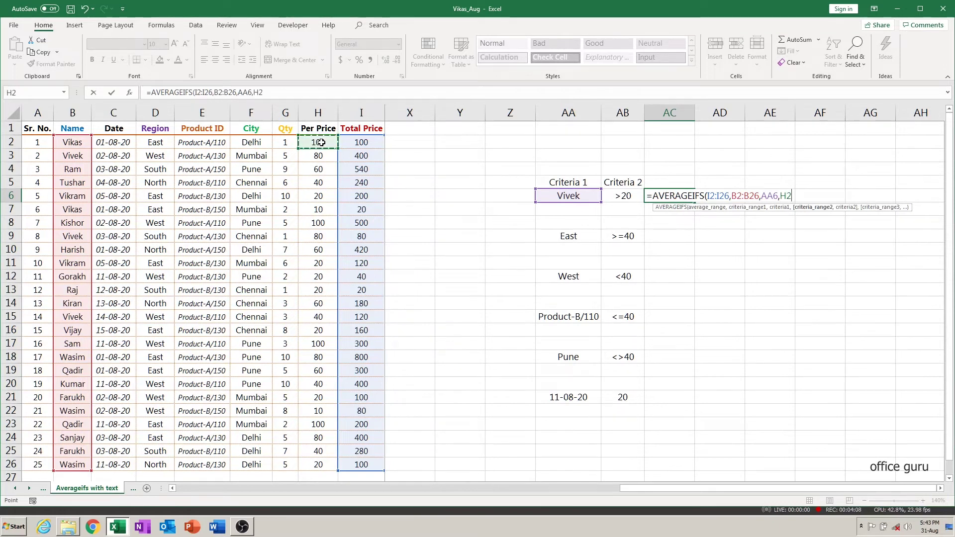
{"action": "key", "text": "ctrl+shift+Down"}
{"action": "type", "text": ","}
{"action": "left_click", "coordinate": [622, 200]}
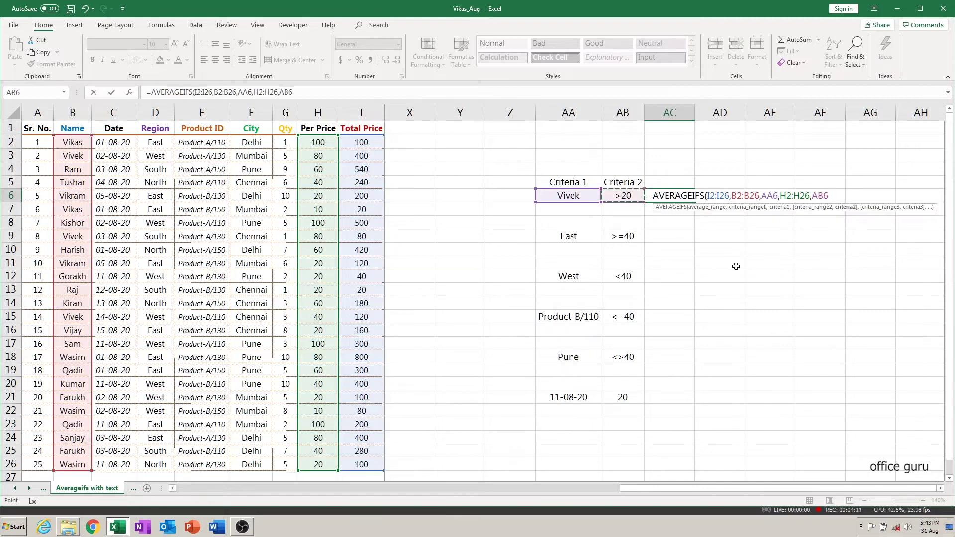
{"action": "type", "text": ")"}
{"action": "key", "text": "ctrl+Return"}
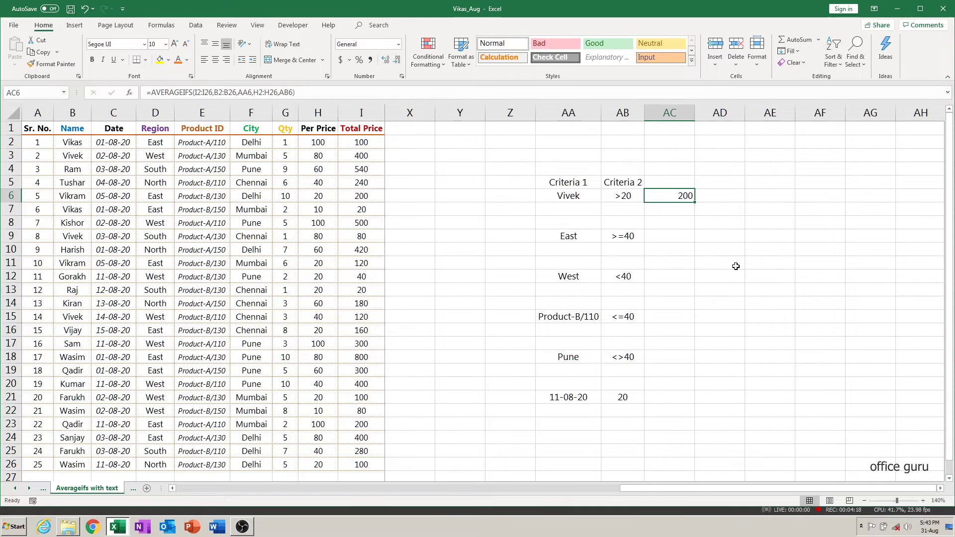
{"action": "key", "text": "Down"}
{"action": "key", "text": "Down"}
{"action": "key", "text": "Down"}
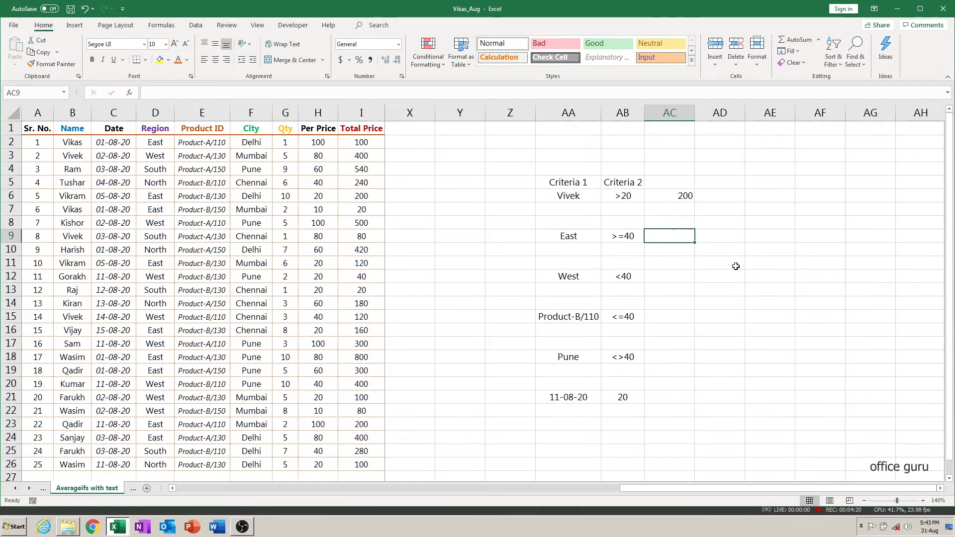
Step: Start =AVERAGEIFS( in AC9 from the =ave autocomplete list
{"action": "type", "text": "=ave"}
{"action": "key", "text": "Down"}
{"action": "key", "text": "Down"}
{"action": "key", "text": "Down"}
{"action": "key", "text": "Down"}
{"action": "key", "text": "Tab"}
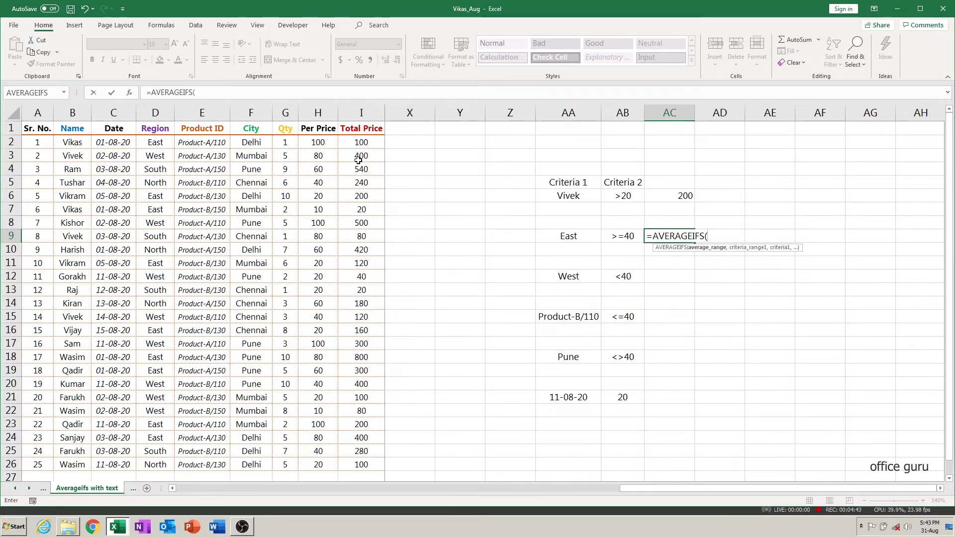
Step: In AC9's AVERAGEIFS, add average range I2:I26, criteria range D2:D26 and East criterion AA9
{"action": "left_click", "coordinate": [365, 145]}
{"action": "key", "text": "ctrl+shift+Down"}
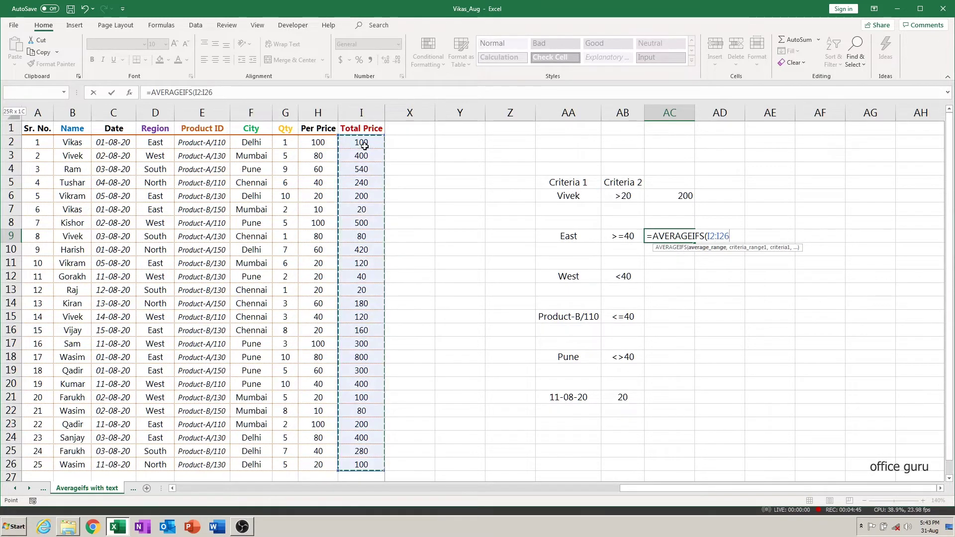
{"action": "type", "text": ","}
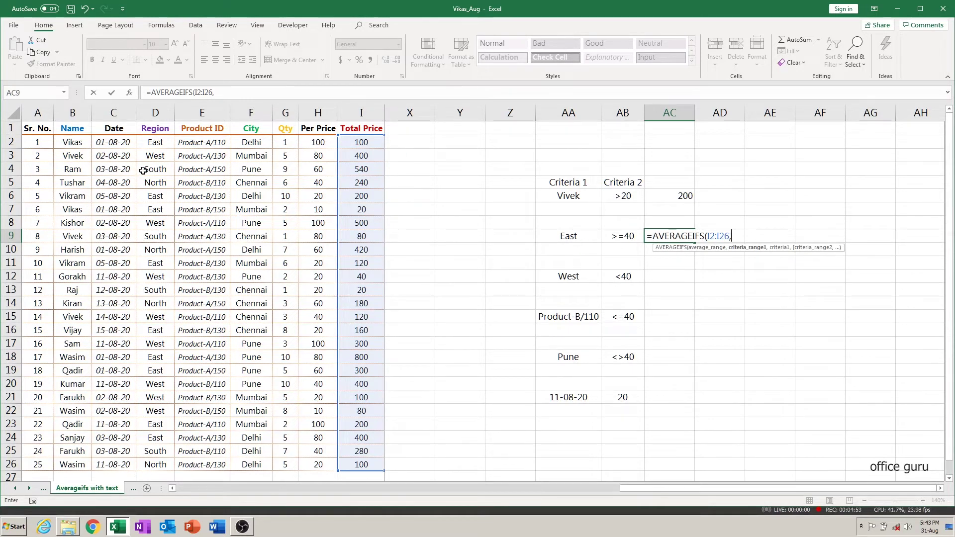
{"action": "left_click", "coordinate": [157, 145]}
{"action": "key", "text": "ctrl+shift+Down"}
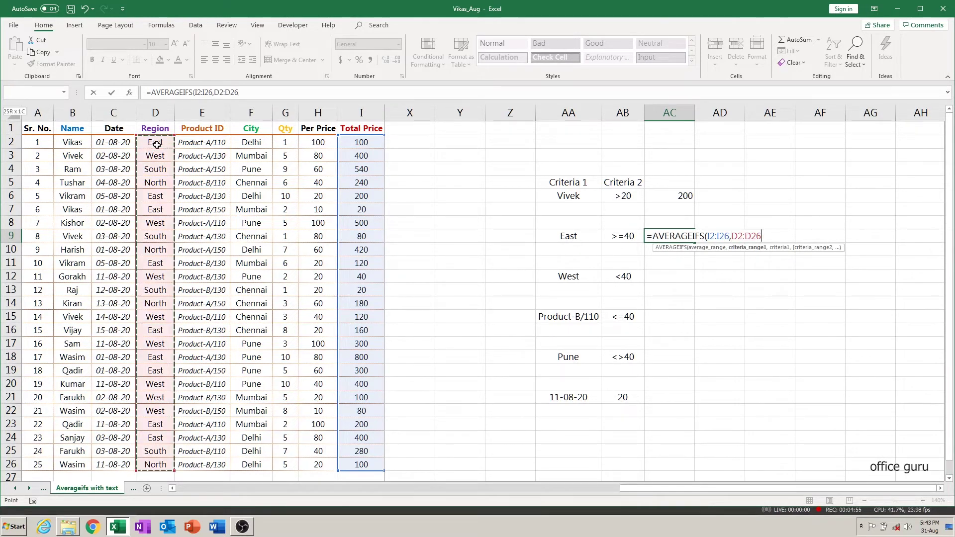
{"action": "type", "text": ","}
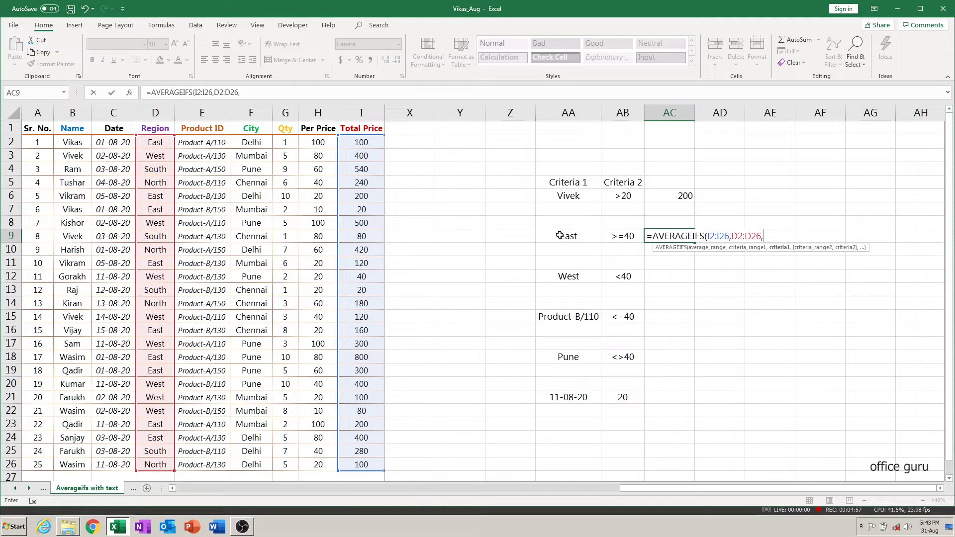
{"action": "left_click", "coordinate": [560, 235]}
{"action": "type", "text": ","}
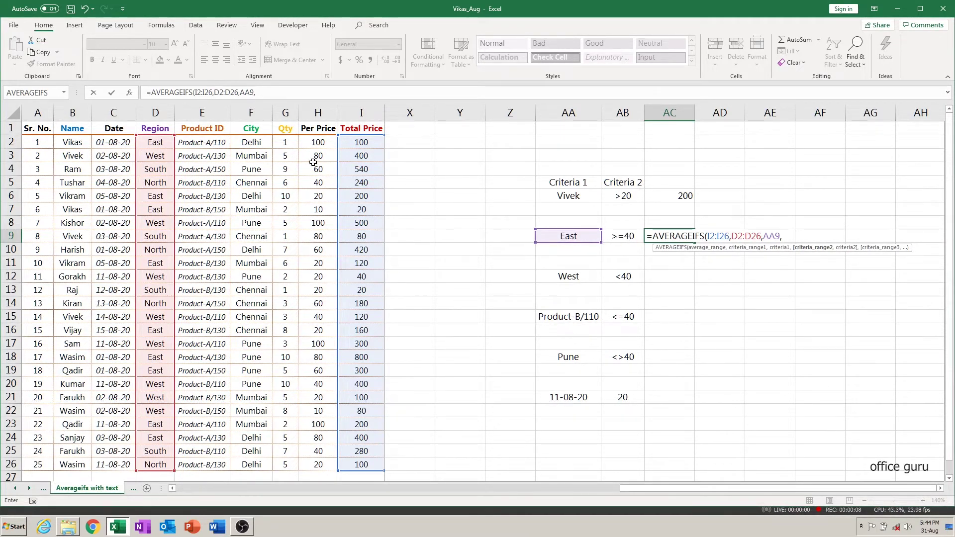
Step: Add Per Price range H2:H26 with the >=40 criterion in AB9 and confirm, returning 360
{"action": "left_click", "coordinate": [318, 142]}
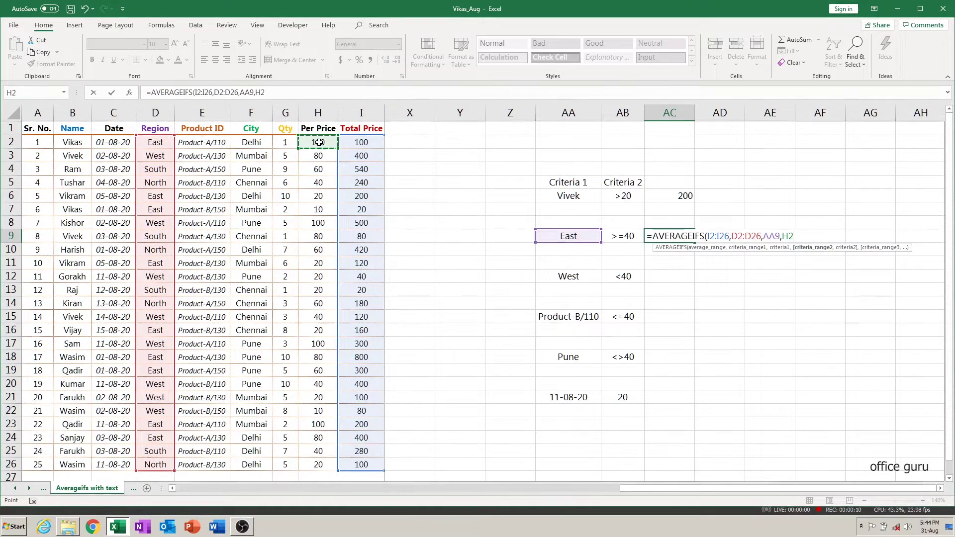
{"action": "key", "text": "ctrl+shift+Down"}
{"action": "type", "text": ","}
{"action": "left_click", "coordinate": [631, 238]}
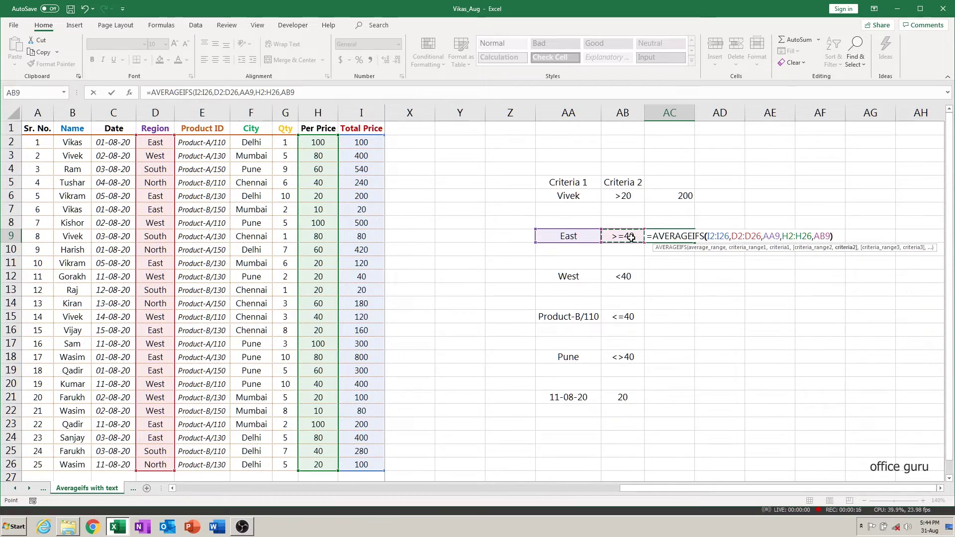
{"action": "key", "text": "ctrl+Return"}
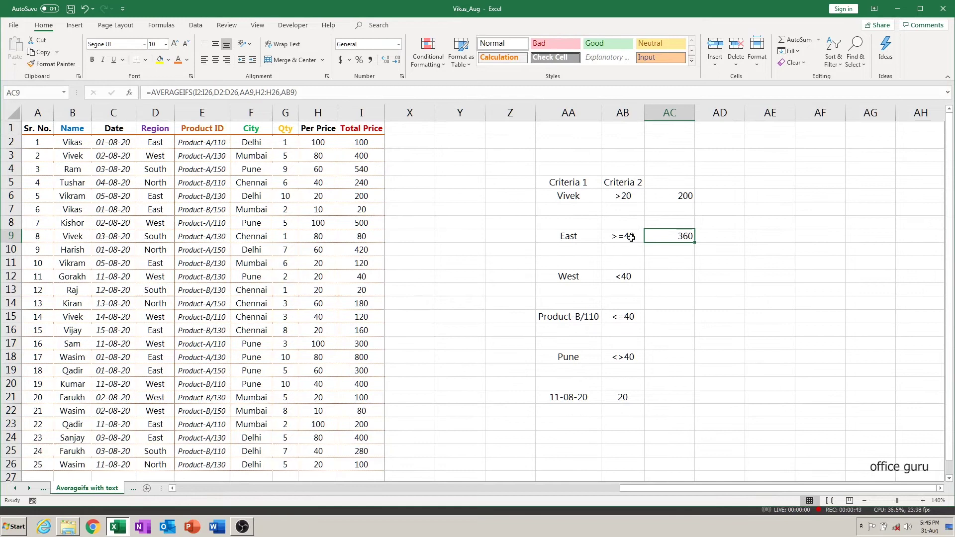
{"action": "key", "text": "Down"}
{"action": "key", "text": "Down"}
{"action": "key", "text": "Down"}
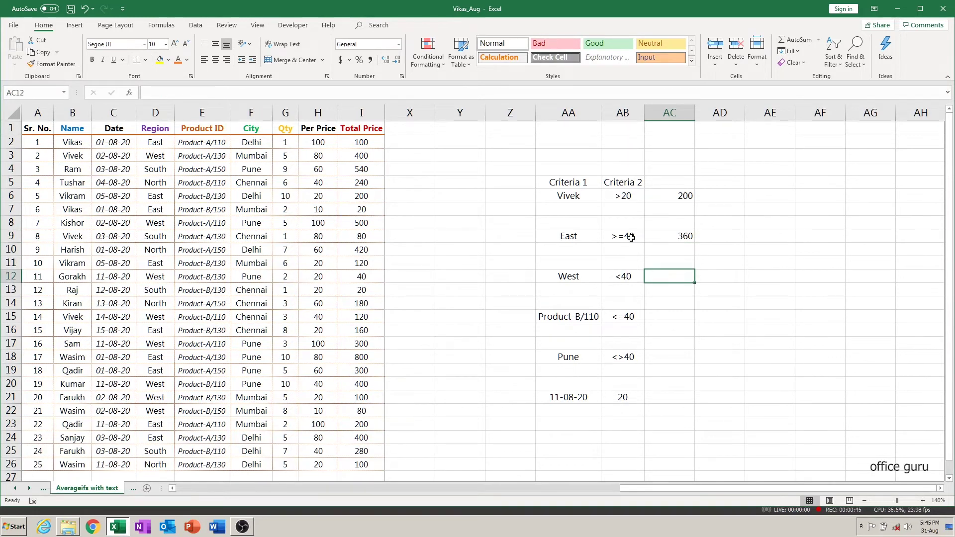
Step: Start AVERAGEIFS in AC12 with average range I2:I26, Region range D2:D26 and West criterion AA12
{"action": "type", "text": "=ave"}
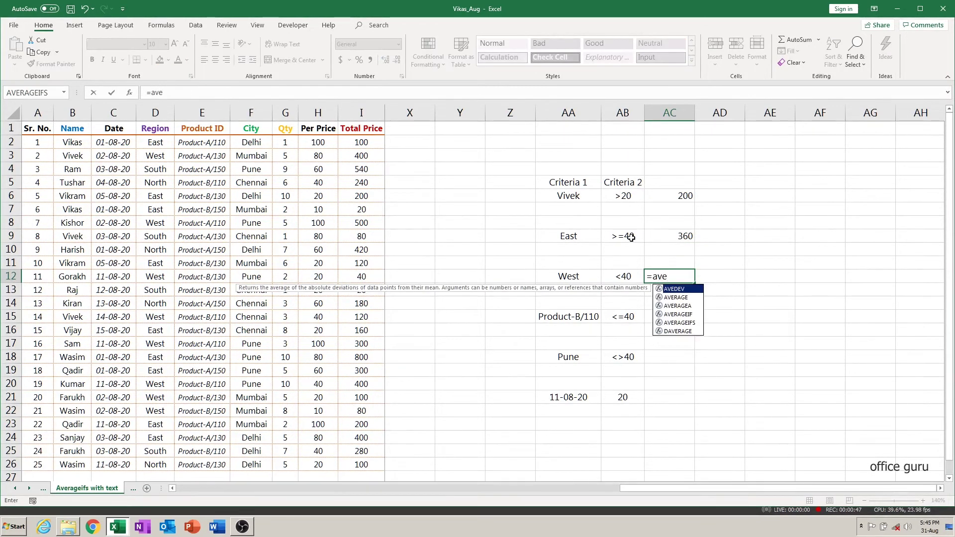
{"action": "key", "text": "Down"}
{"action": "key", "text": "Down"}
{"action": "key", "text": "Down"}
{"action": "key", "text": "Down"}
{"action": "key", "text": "Tab"}
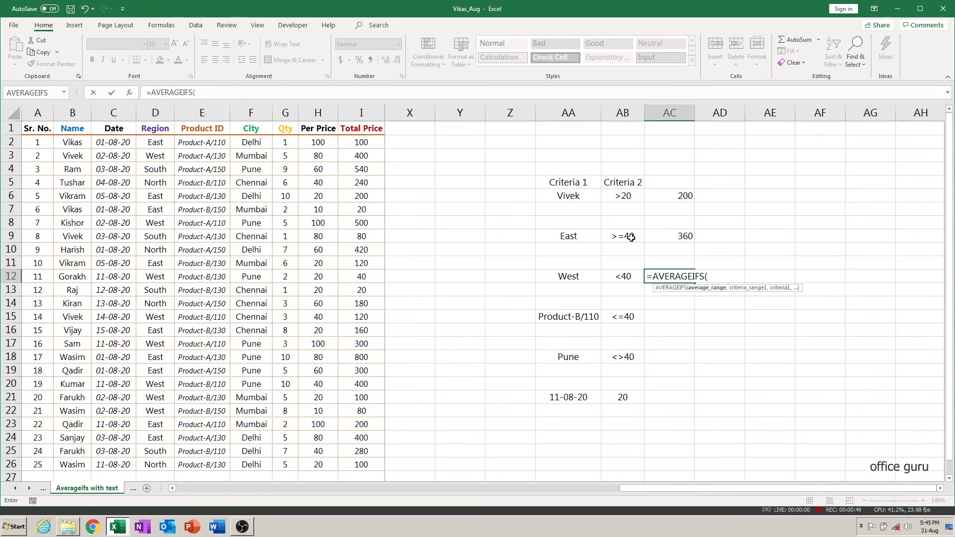
{"action": "left_click", "coordinate": [367, 144]}
{"action": "key", "text": "ctrl+shift+Down"}
{"action": "type", "text": ","}
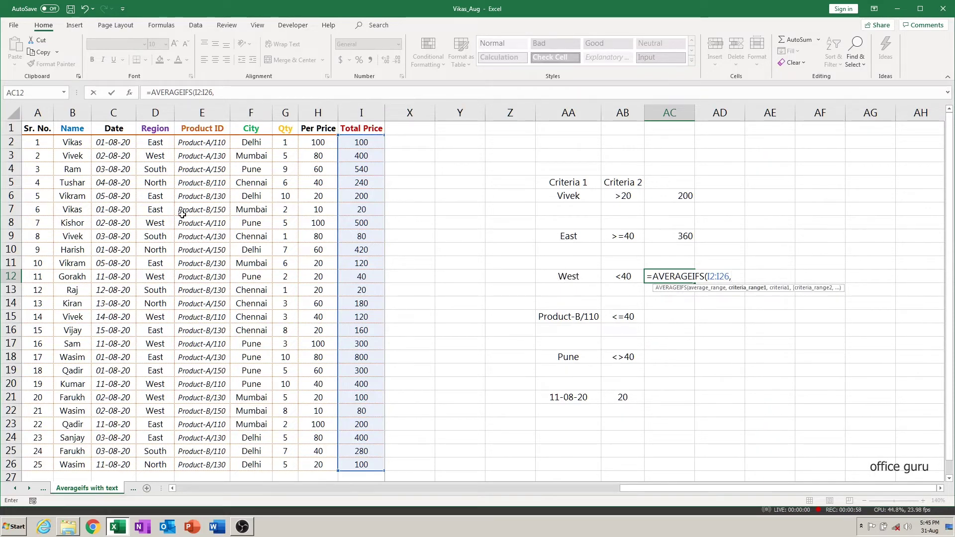
{"action": "left_click", "coordinate": [155, 143]}
{"action": "key", "text": "ctrl+shift+Down"}
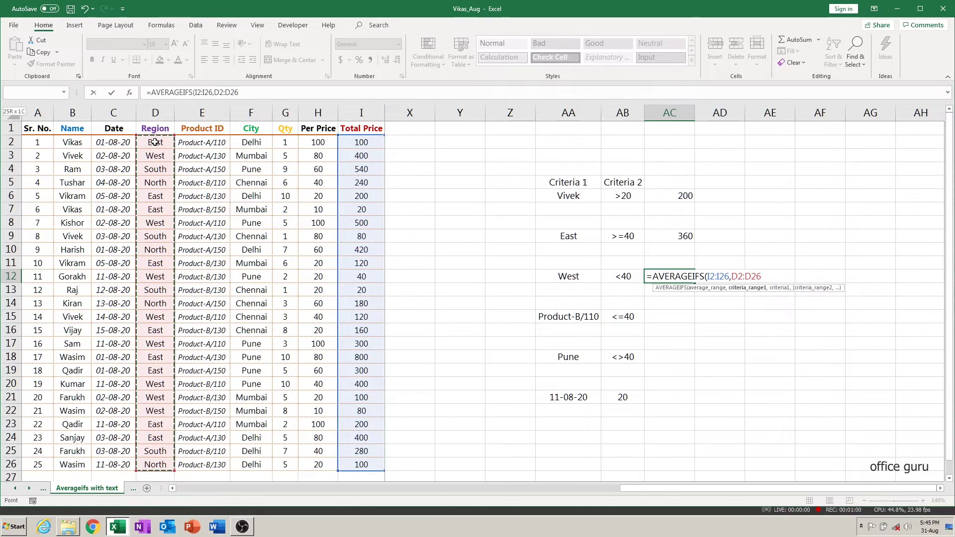
{"action": "type", "text": ","}
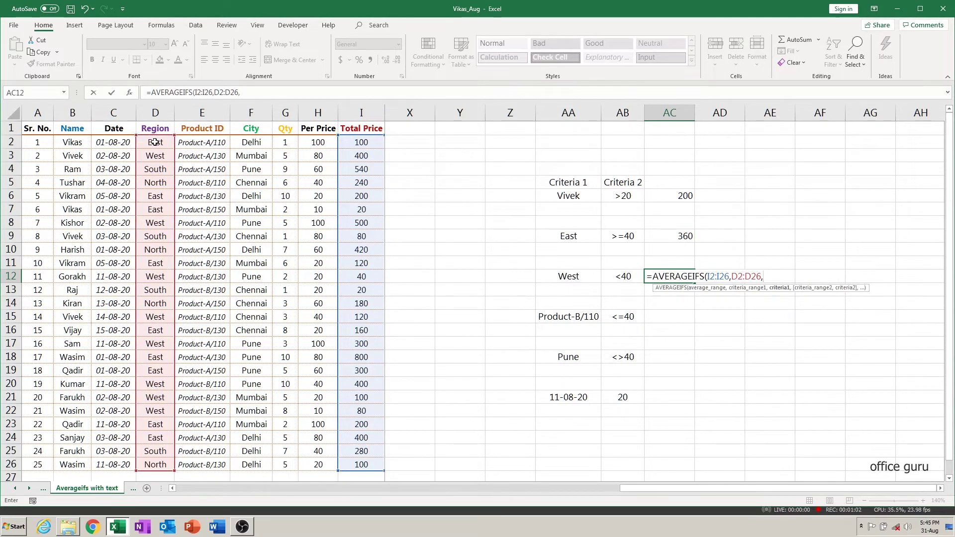
{"action": "left_click", "coordinate": [568, 278]}
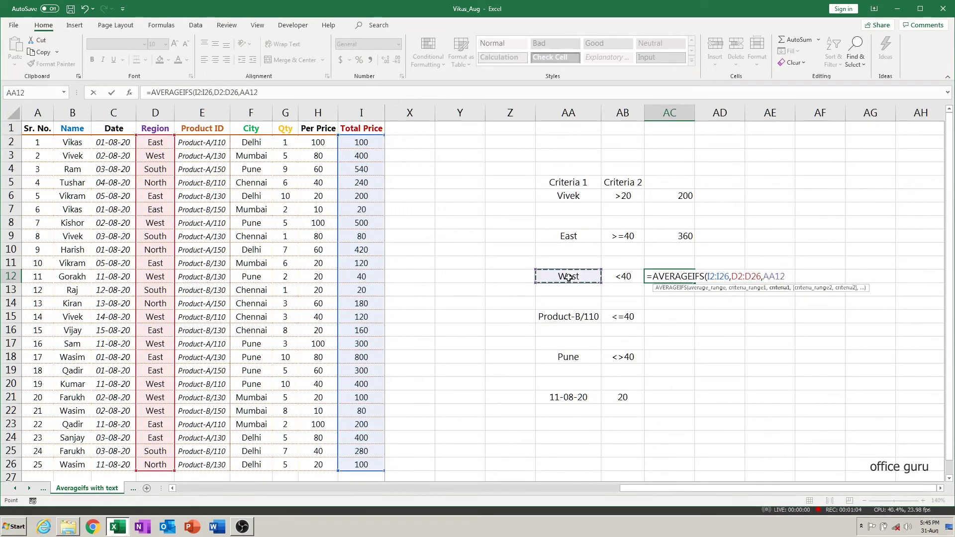
{"action": "type", "text": ","}
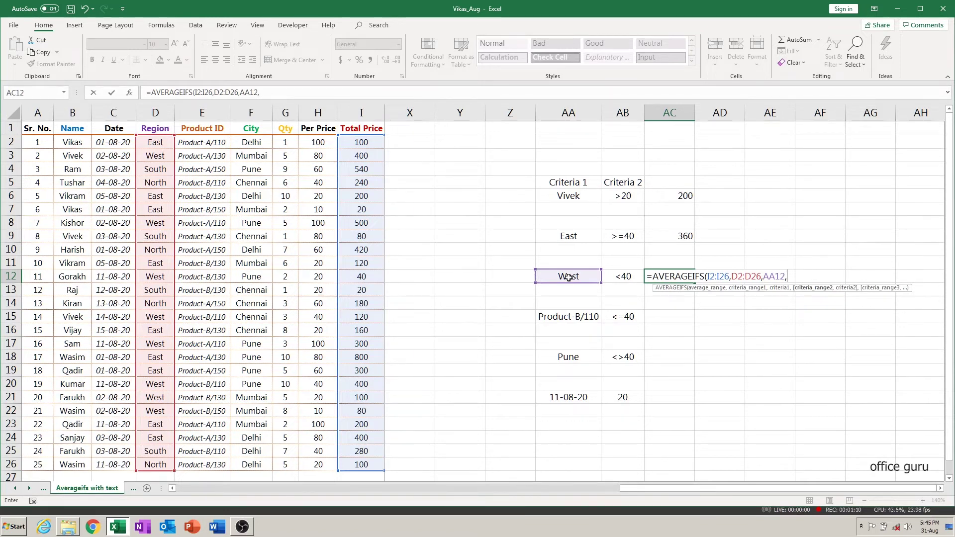
Step: Add Per Price range H2:H26 with the <40 criterion AB12, returning 73.333333
{"action": "left_click", "coordinate": [321, 141]}
{"action": "key", "text": "ctrl+shift+Down"}
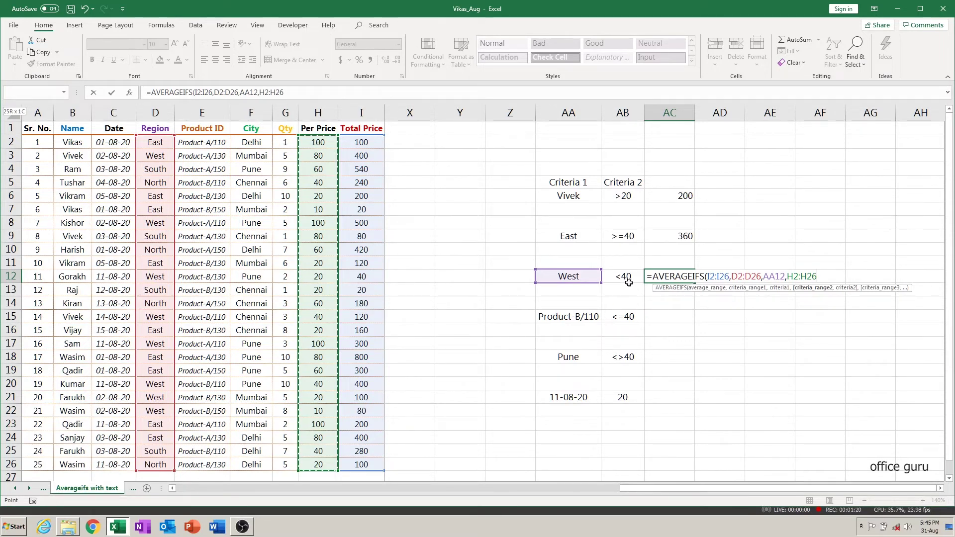
{"action": "type", "text": ","}
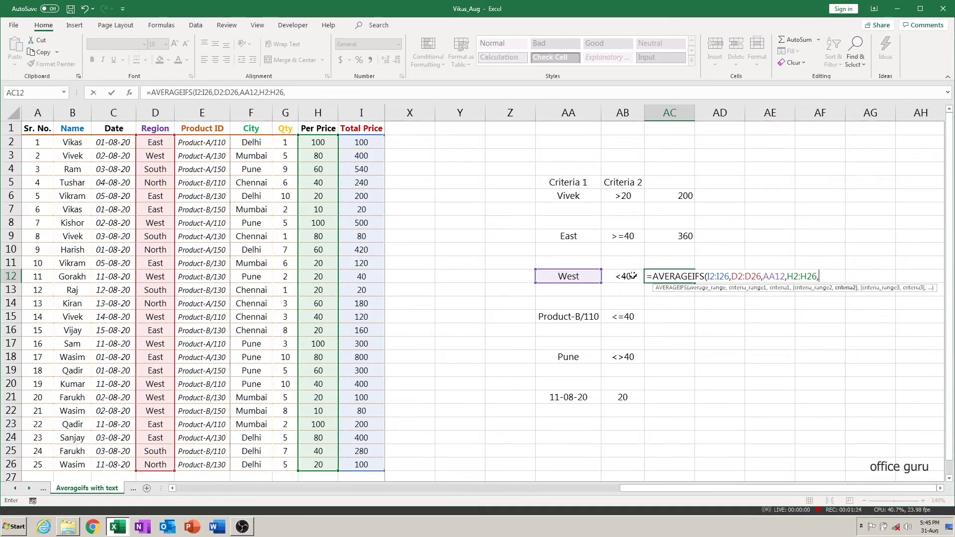
{"action": "left_click", "coordinate": [624, 278]}
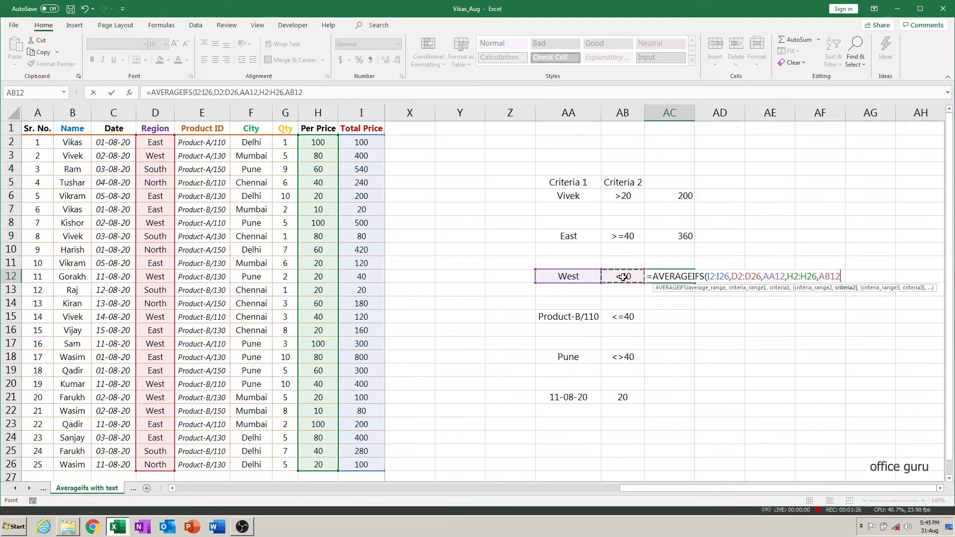
{"action": "type", "text": ")"}
{"action": "key", "text": "ctrl+Return"}
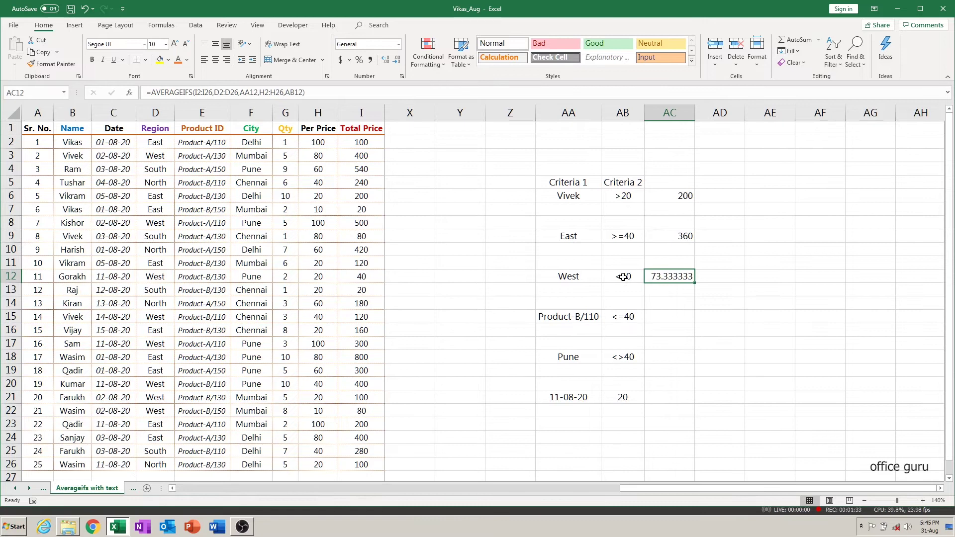
{"action": "key", "text": "Down"}
{"action": "key", "text": "Down"}
{"action": "key", "text": "Left"}
{"action": "key", "text": "Left"}
{"action": "key", "text": "Down"}
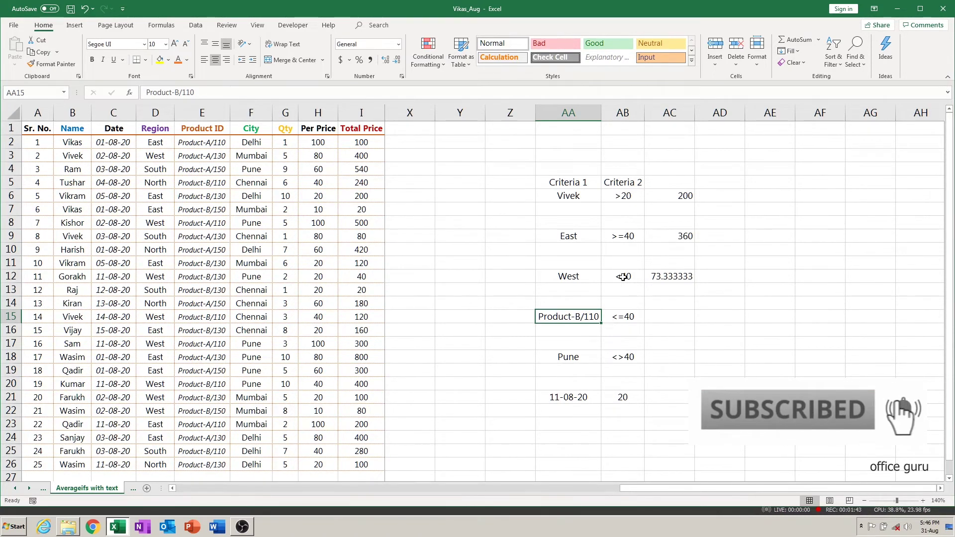
{"action": "key", "text": "Right"}
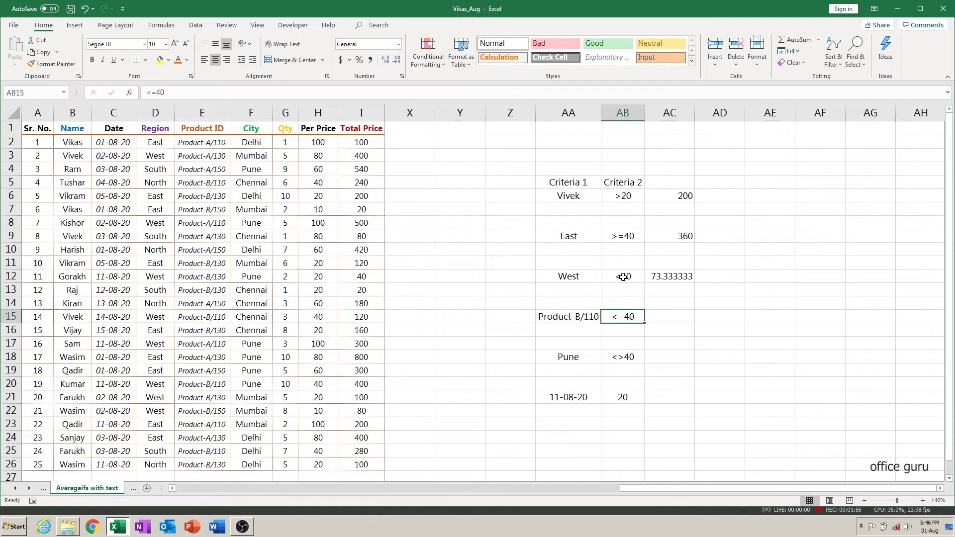
{"action": "key", "text": "Right"}
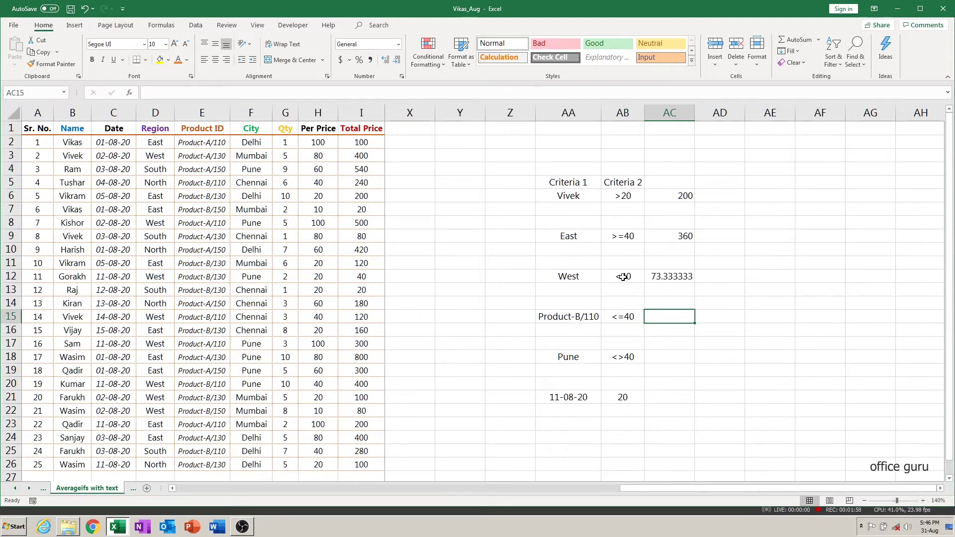
{"action": "type", "text": "=avera"}
Step: Start AVERAGEIFS in AC15 with average range I2:I26, Product ID range E2:E26 and Product-B/110 criterion AA15
{"action": "key", "text": "Down"}
{"action": "key", "text": "Down"}
{"action": "key", "text": "Down"}
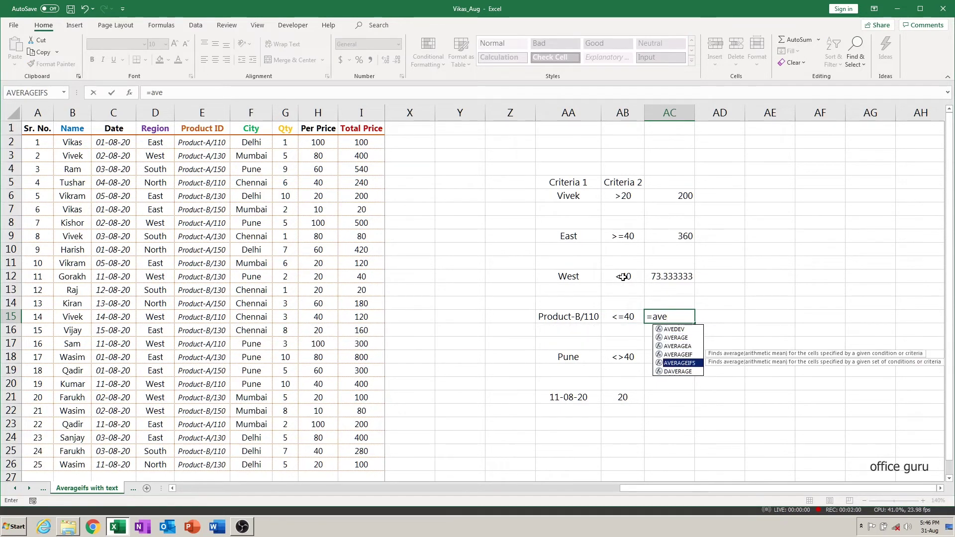
{"action": "key", "text": "Tab"}
{"action": "left_click", "coordinate": [364, 143]}
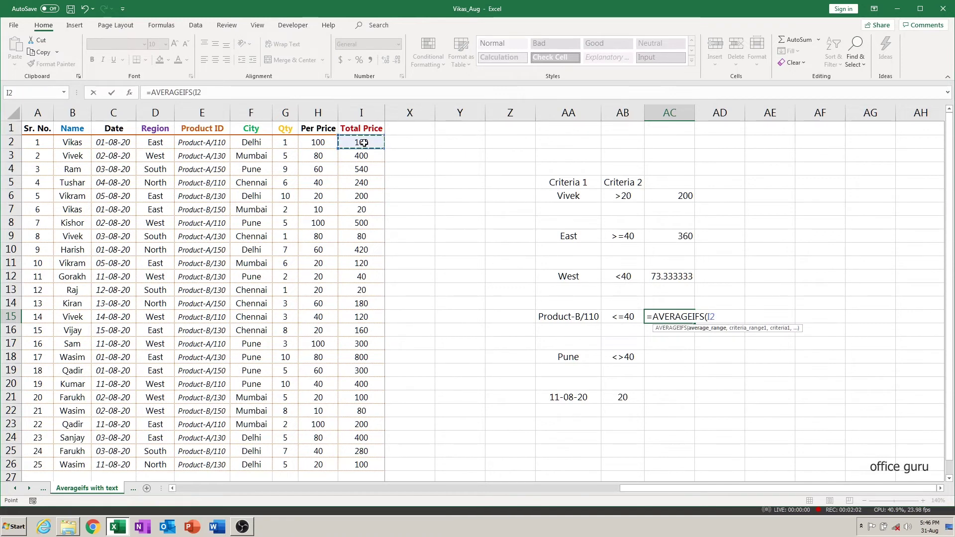
{"action": "key", "text": "ctrl+shift+Down"}
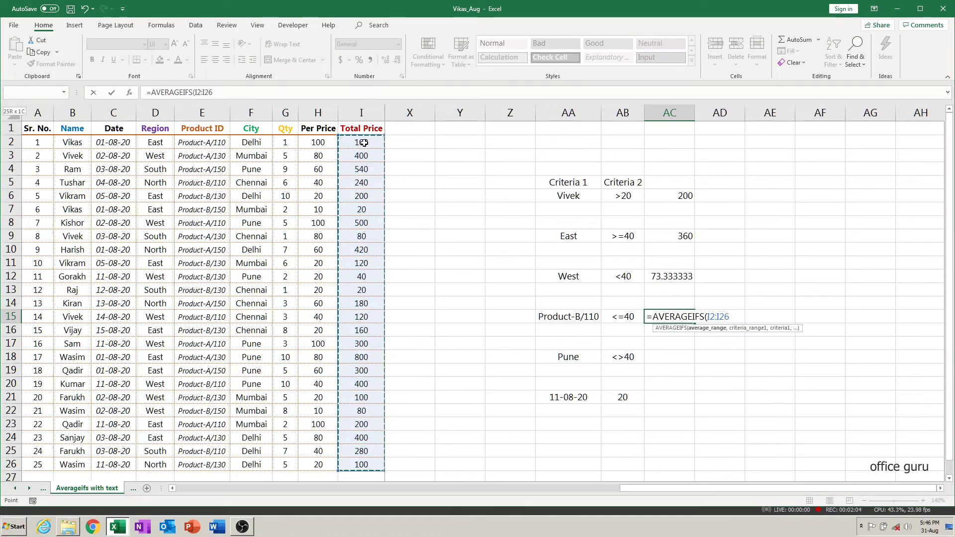
{"action": "type", "text": ","}
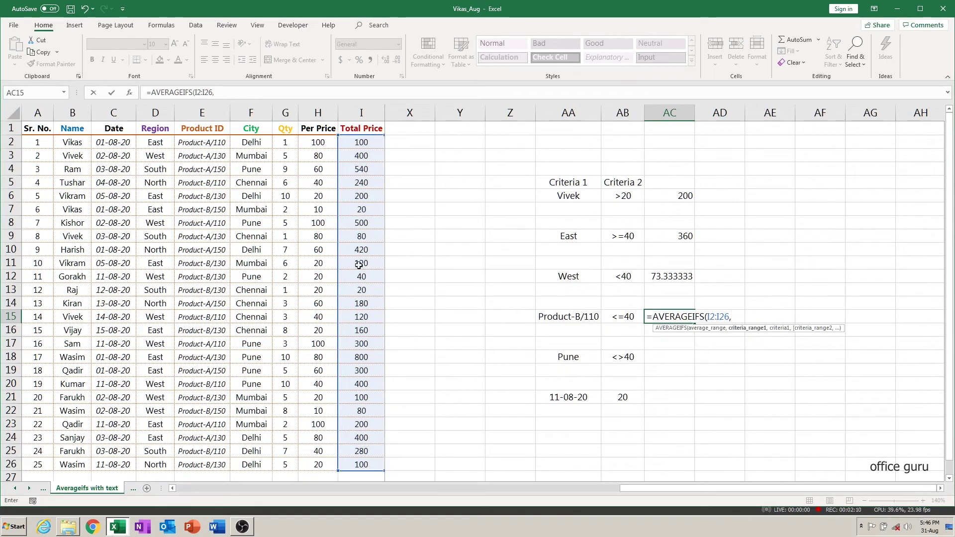
{"action": "left_click", "coordinate": [210, 144]}
{"action": "key", "text": "ctrl+shift+Down"}
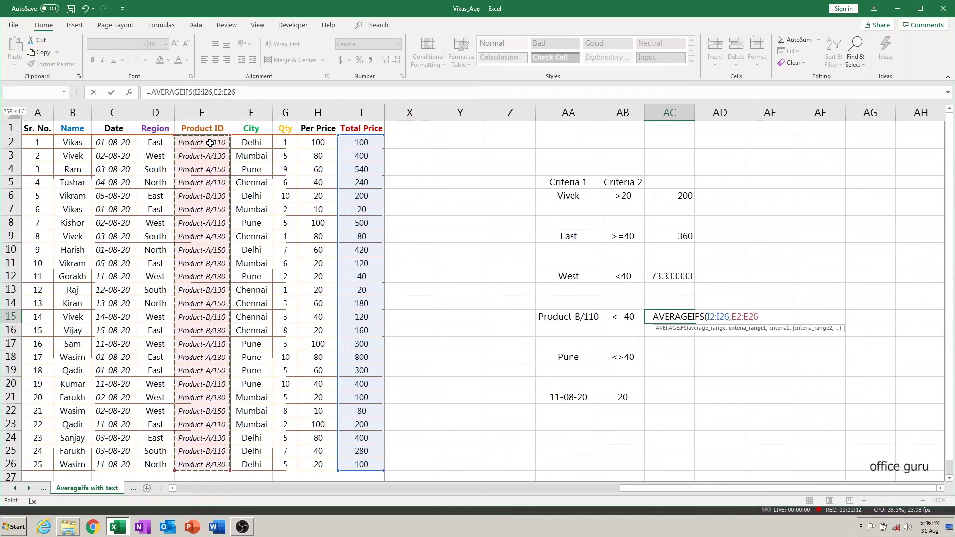
{"action": "type", "text": ","}
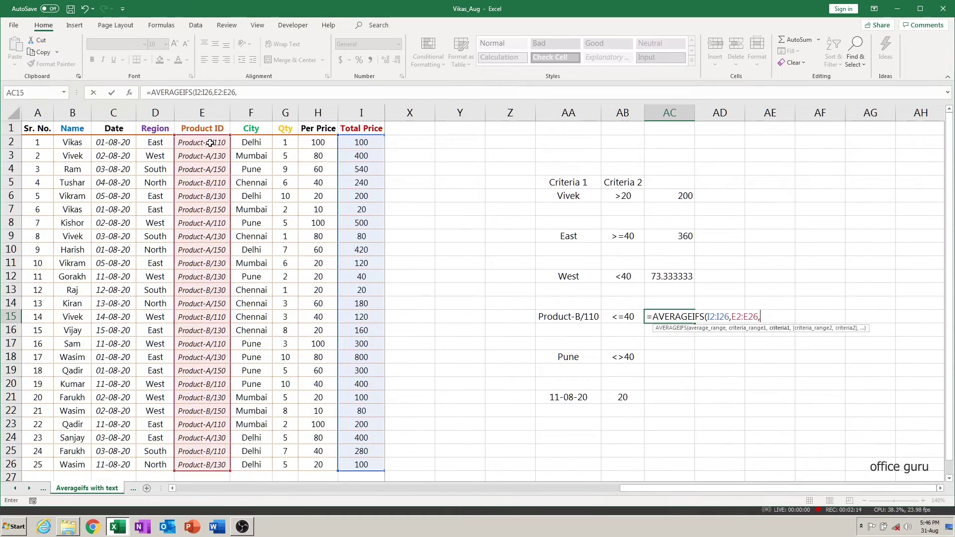
{"action": "left_click", "coordinate": [559, 319]}
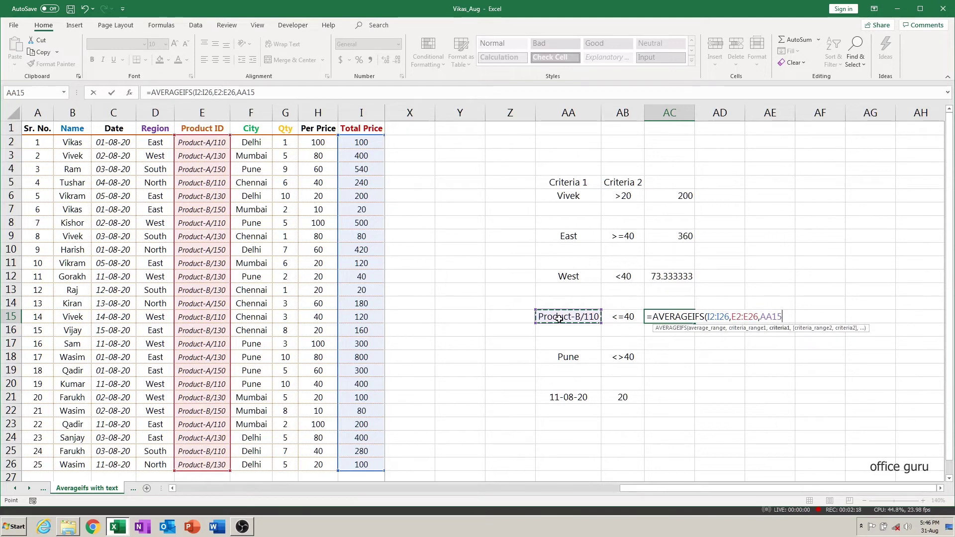
{"action": "type", "text": ","}
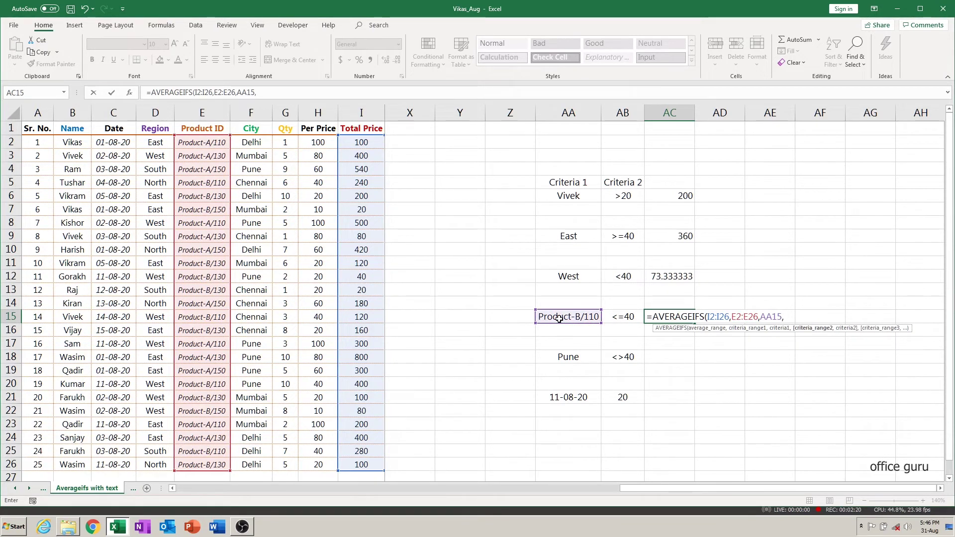
Step: Add Per Price range H2:H26 with the <=40 criterion AB15, returning 260
{"action": "left_click", "coordinate": [322, 142]}
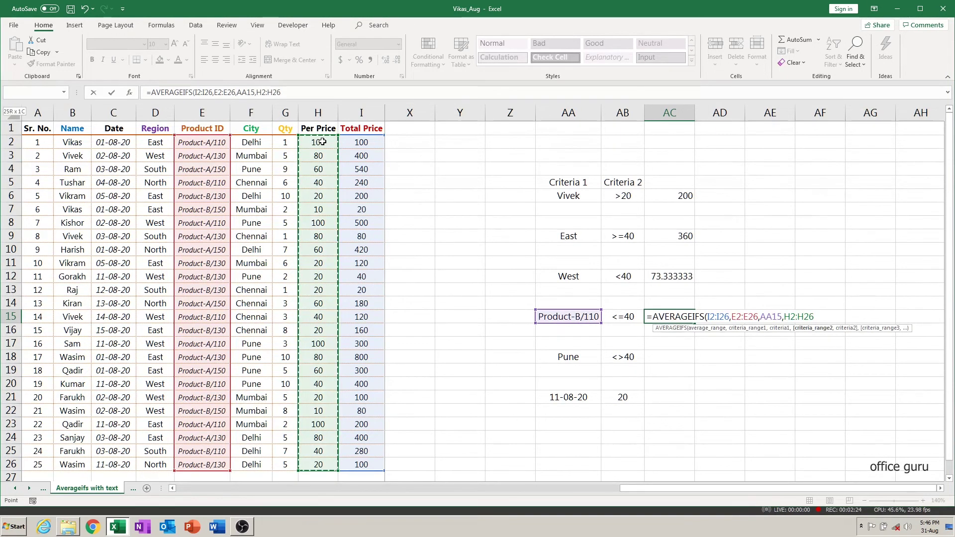
{"action": "type", "text": ","}
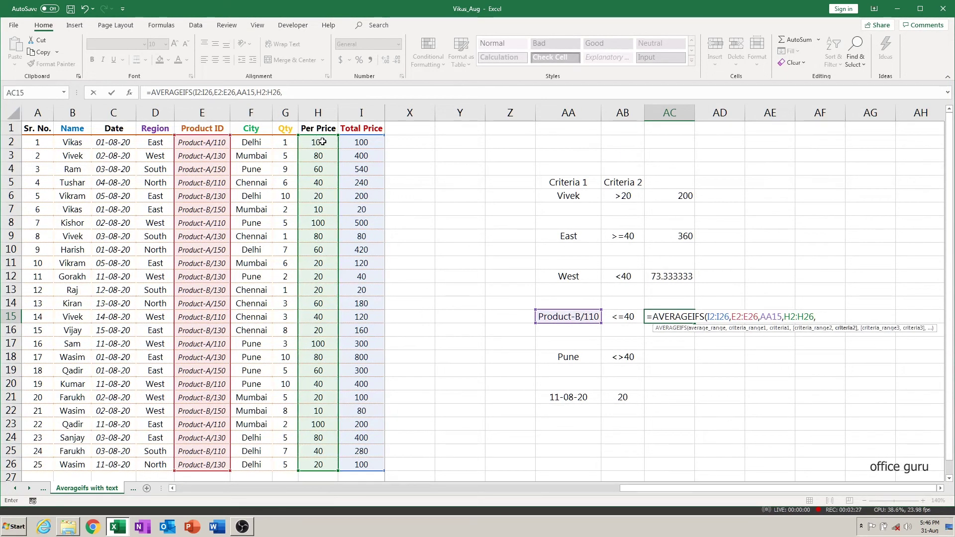
{"action": "left_click", "coordinate": [629, 317]}
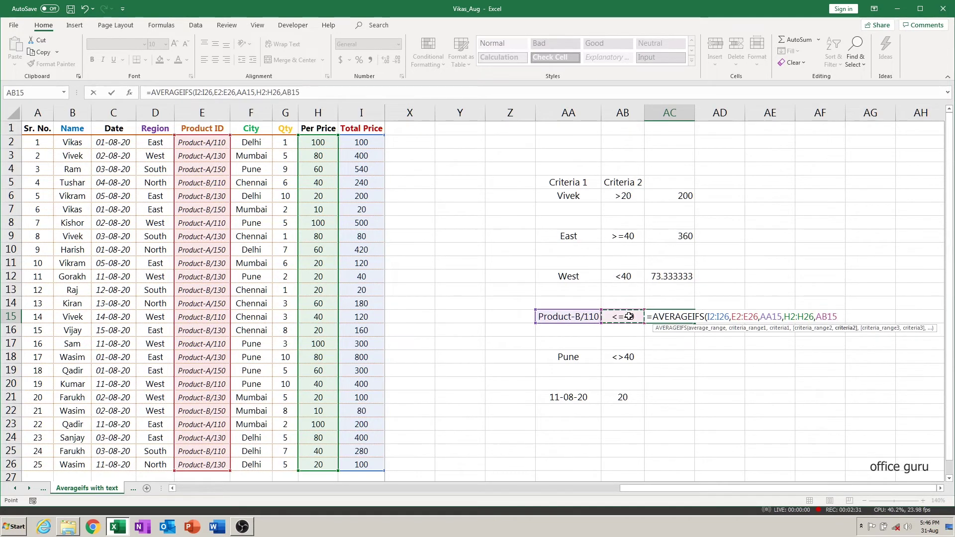
{"action": "type", "text": ")"}
{"action": "key", "text": "Return"}
{"action": "key", "text": "Down"}
{"action": "key", "text": "Down"}
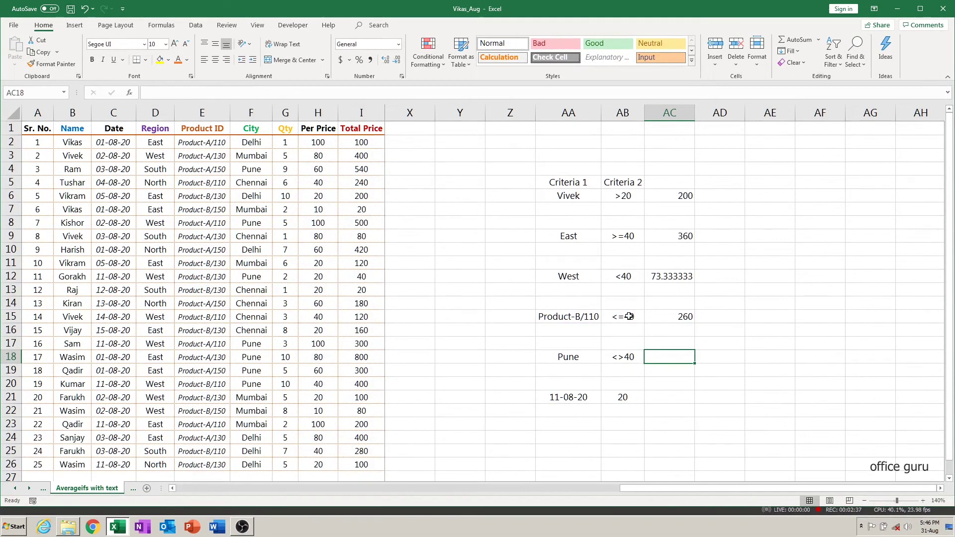
Step: Turn on AutoFilter and filter the Product ID column to Product-B/110 only
{"action": "left_click", "coordinate": [48, 128]}
{"action": "key", "text": "ctrl+a"}
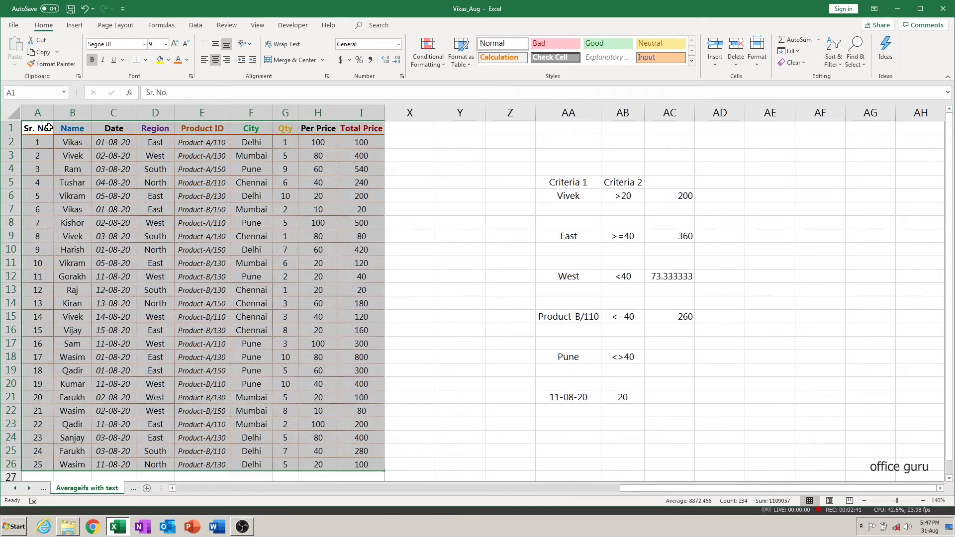
{"action": "key", "text": "ctrl+shift+l"}
{"action": "key", "text": "Right"}
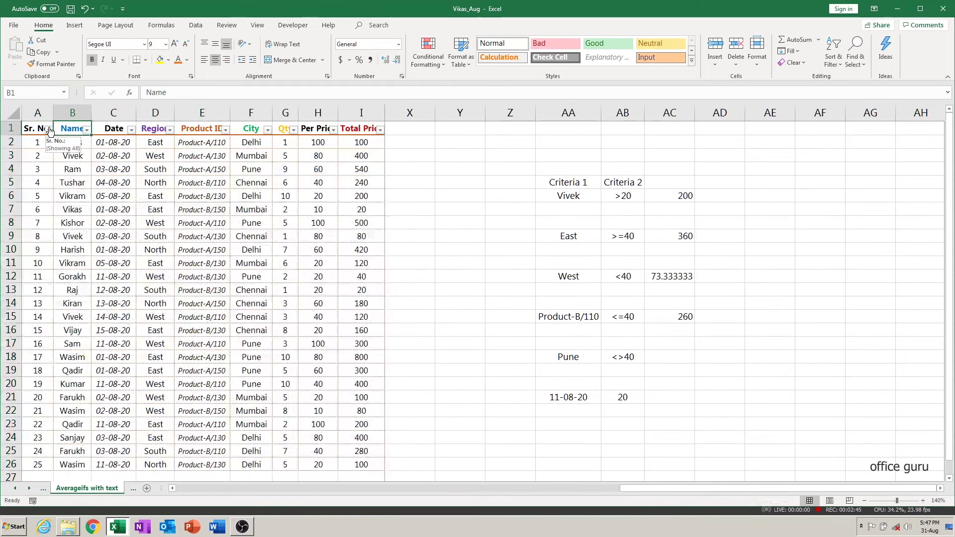
{"action": "key", "text": "Right"}
{"action": "key", "text": "Right"}
{"action": "key", "text": "Right"}
{"action": "key", "text": "alt+Down"}
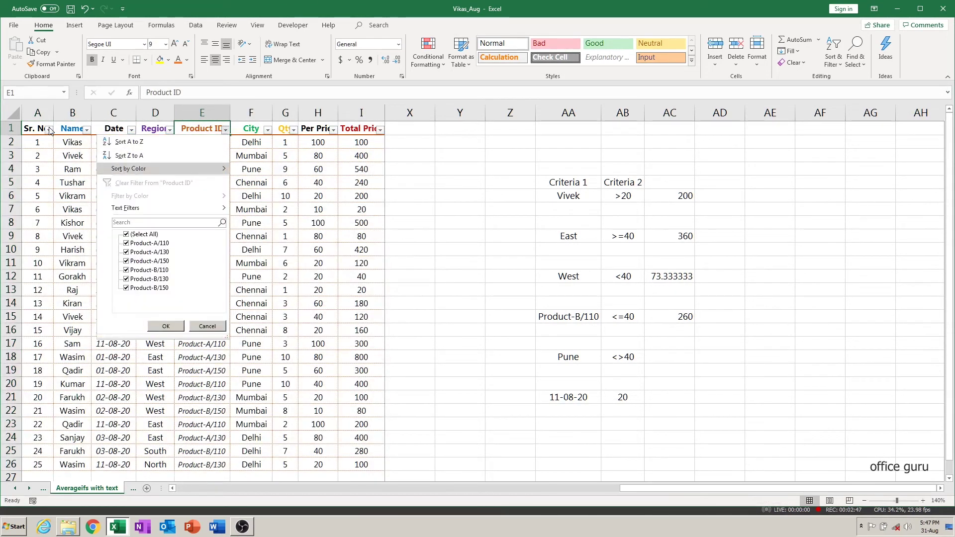
{"action": "key", "text": "Down"}
{"action": "key", "text": "Down"}
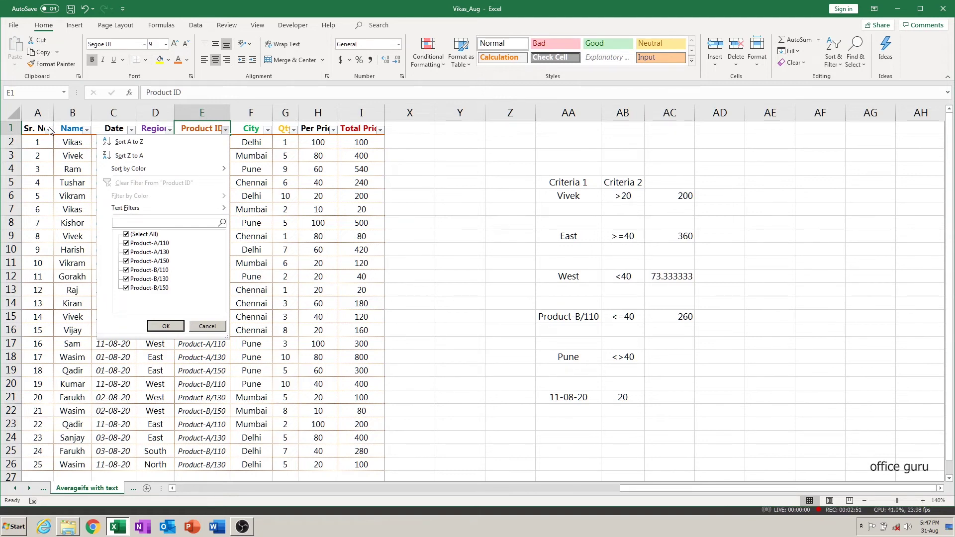
{"action": "key", "text": "Tab"}
{"action": "key", "text": "space"}
{"action": "key", "text": "Down"}
{"action": "key", "text": "Down"}
{"action": "key", "text": "Down"}
{"action": "key", "text": "Down"}
{"action": "key", "text": "space"}
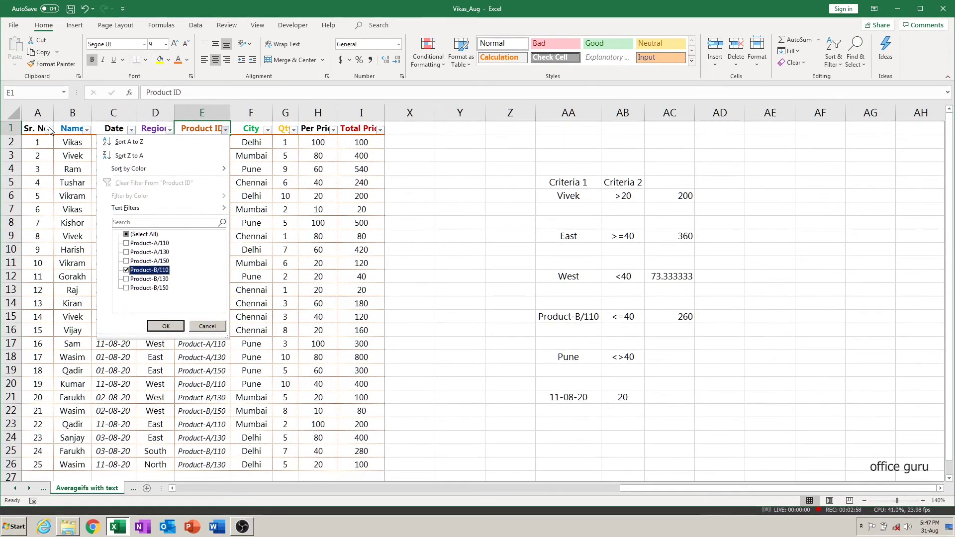
{"action": "key", "text": "Return"}
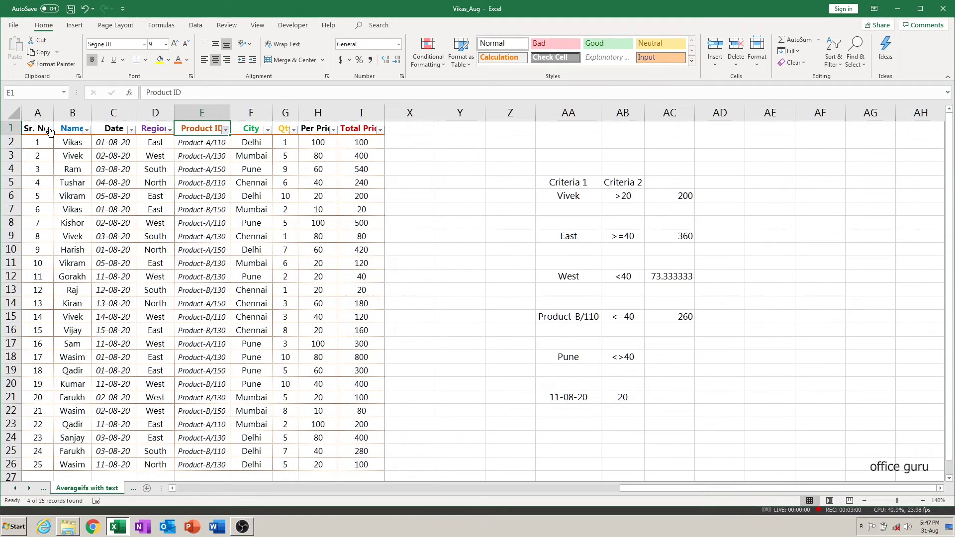
Step: Select the visible Per Price and Total Price values to confirm the 260 average, then remove the filter
{"action": "key", "text": "Right"}
{"action": "key", "text": "Right"}
{"action": "key", "text": "Right"}
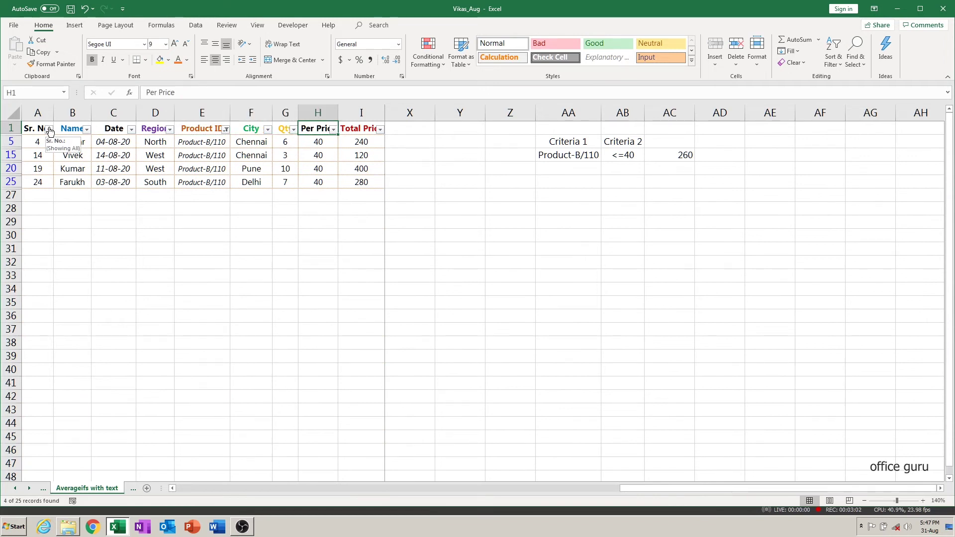
{"action": "key", "text": "Down"}
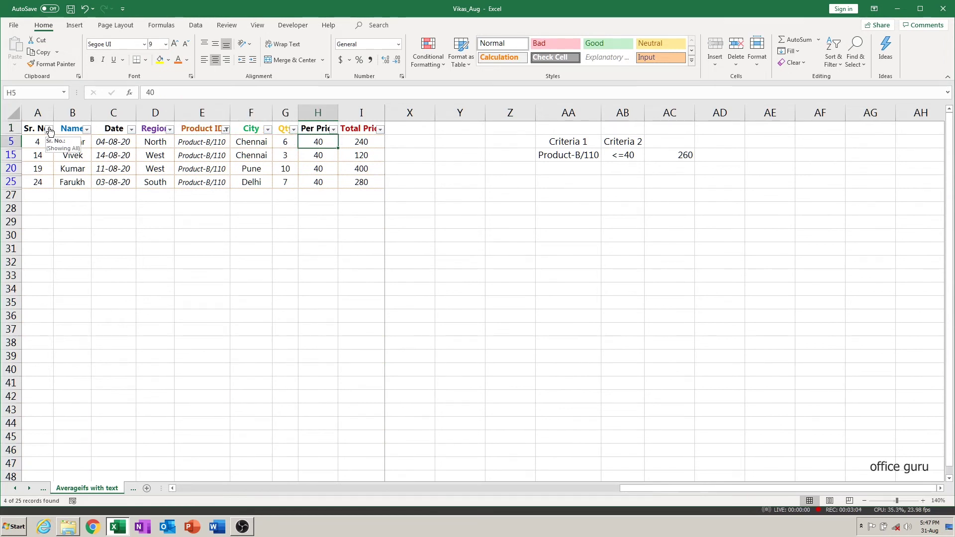
{"action": "key", "text": "ctrl+shift+Down"}
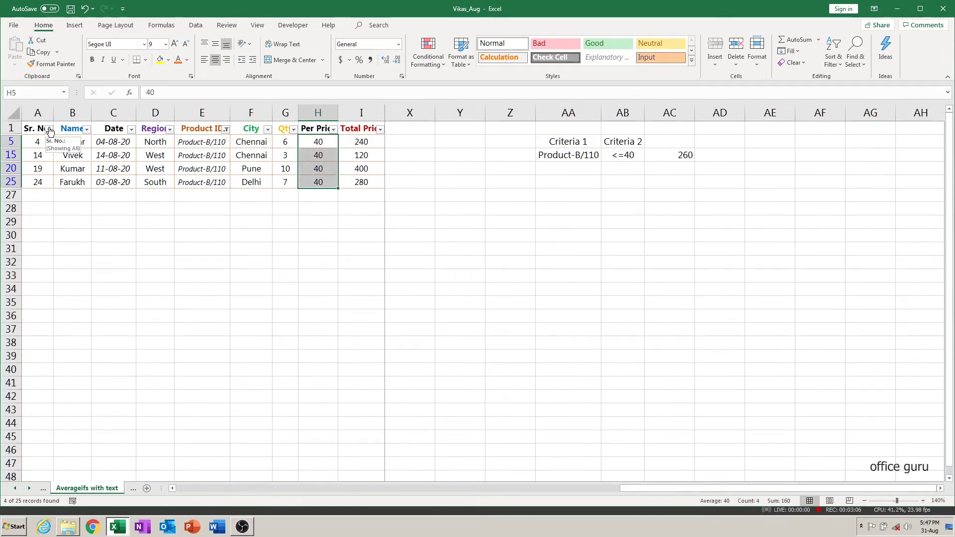
{"action": "key", "text": "Right"}
{"action": "key", "text": "ctrl+shift+Down"}
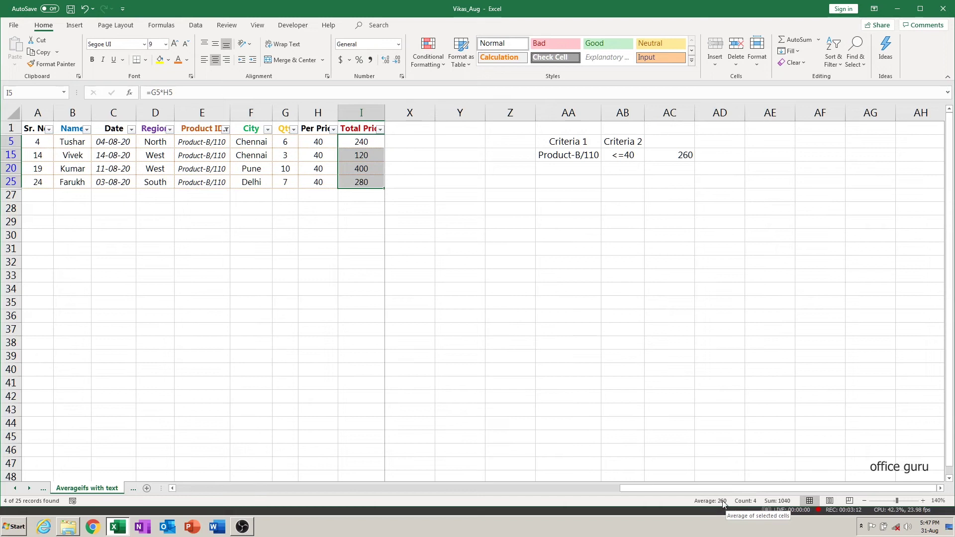
{"action": "key", "text": "ctrl+shift+l"}
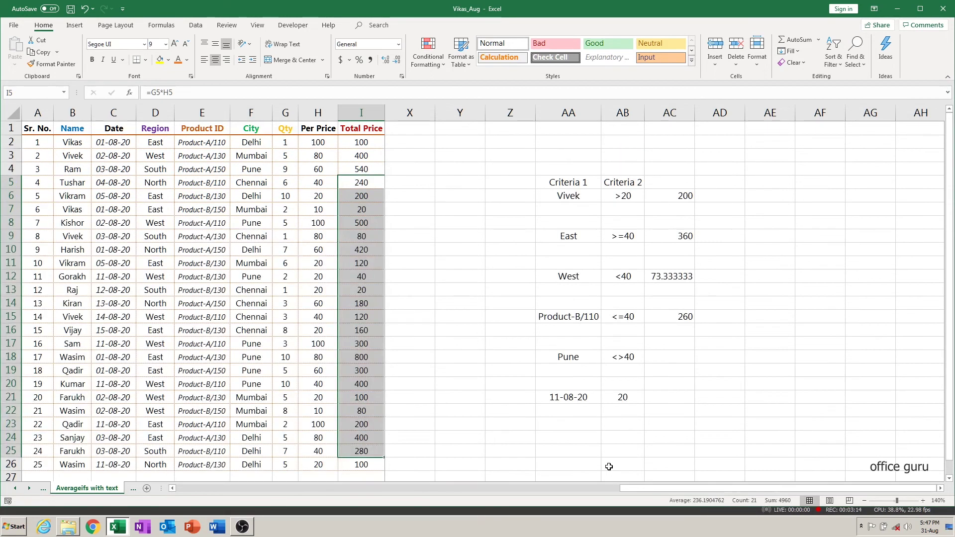
Step: Start AVERAGEIFS in AC18 with average range I2:I26, City range F2:F26 and Pune criterion AA18
{"action": "left_click", "coordinate": [670, 356]}
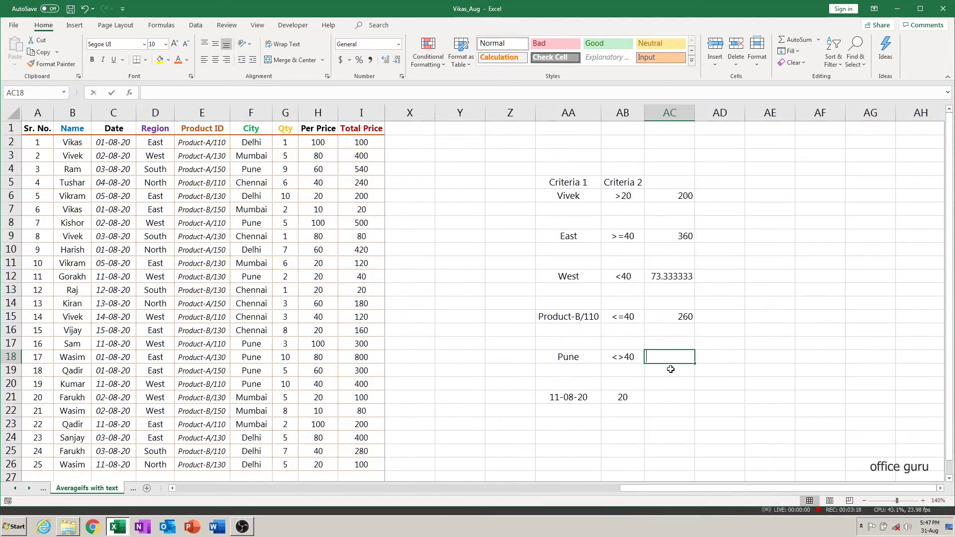
{"action": "type", "text": "=ave"}
{"action": "key", "text": "Down"}
{"action": "key", "text": "Down"}
{"action": "key", "text": "Down"}
{"action": "key", "text": "Down"}
{"action": "key", "text": "Tab"}
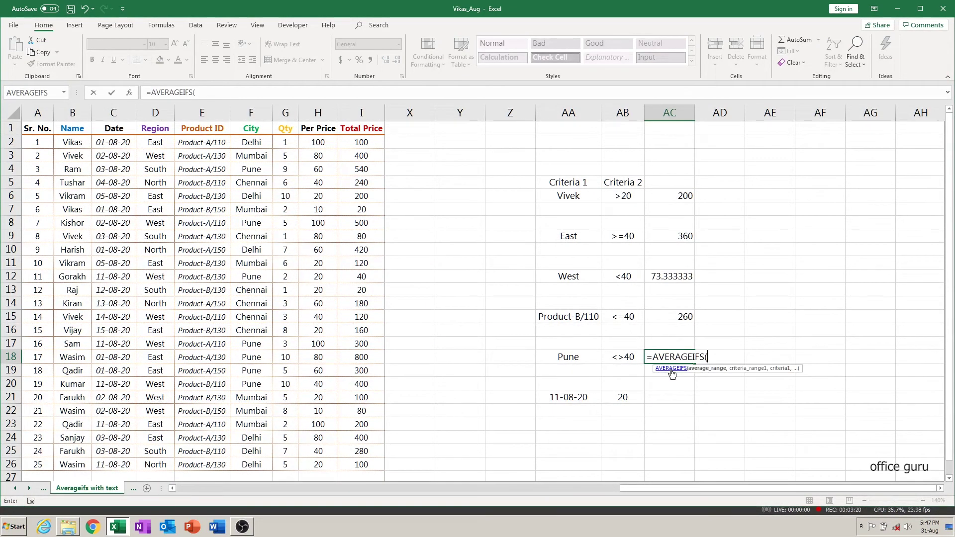
{"action": "left_click", "coordinate": [368, 142]}
{"action": "key", "text": "ctrl+shift+Down"}
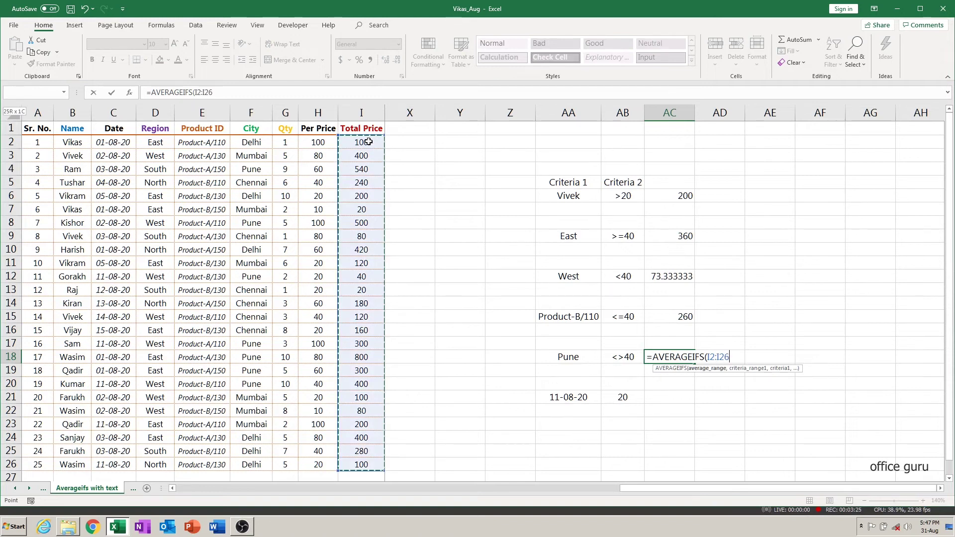
{"action": "type", "text": ","}
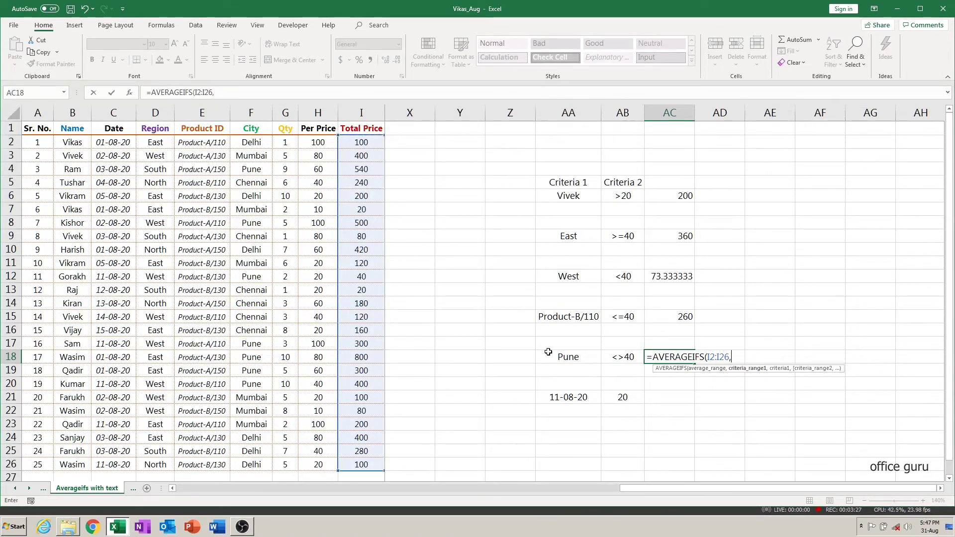
{"action": "left_click", "coordinate": [257, 143]}
{"action": "key", "text": "ctrl+shift+Down"}
{"action": "type", "text": ","}
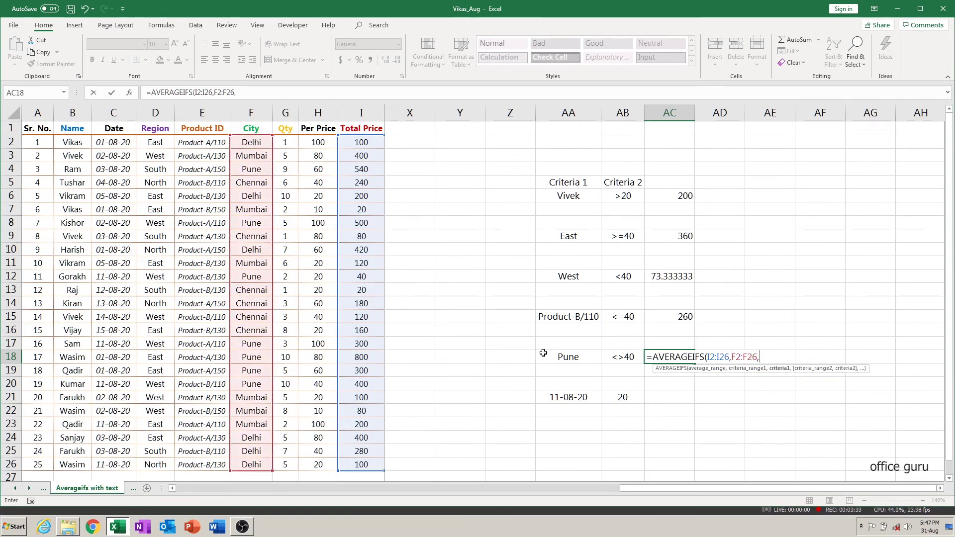
{"action": "left_click", "coordinate": [562, 356]}
{"action": "type", "text": ","}
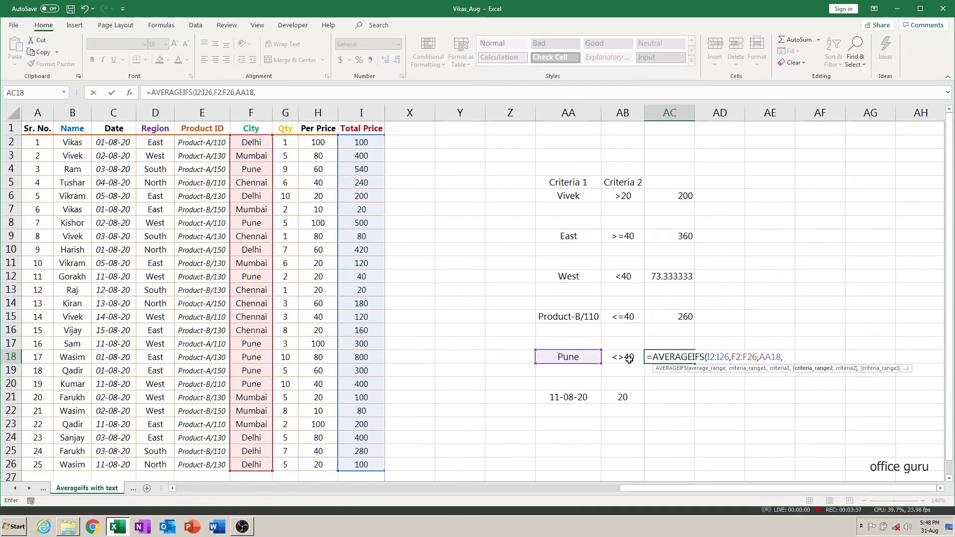
Step: Add Per Price range H2:H26 with the <>40 criterion AB18, returning 413.33333
{"action": "left_click", "coordinate": [319, 142]}
{"action": "key", "text": "ctrl+shift+Down"}
{"action": "type", "text": ","}
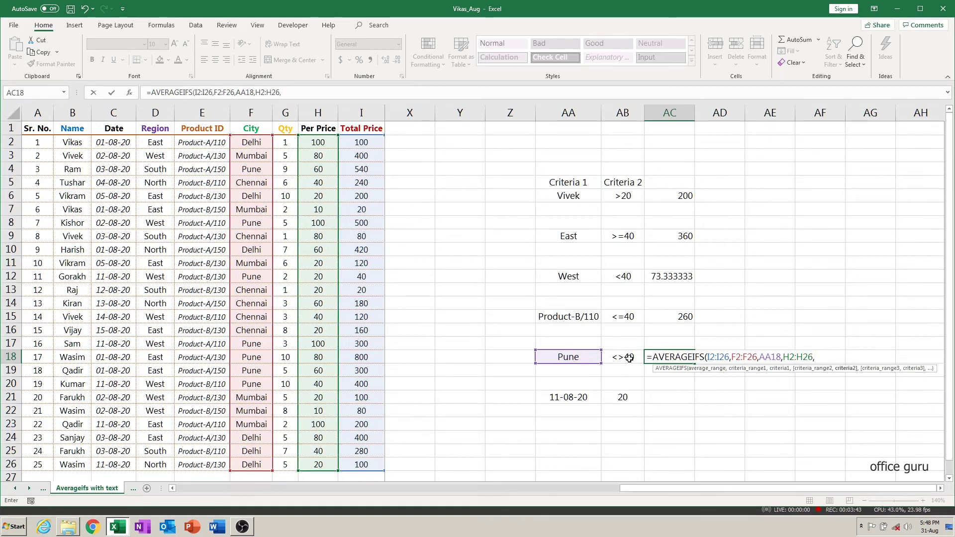
{"action": "left_click", "coordinate": [629, 358]}
{"action": "type", "text": ")"}
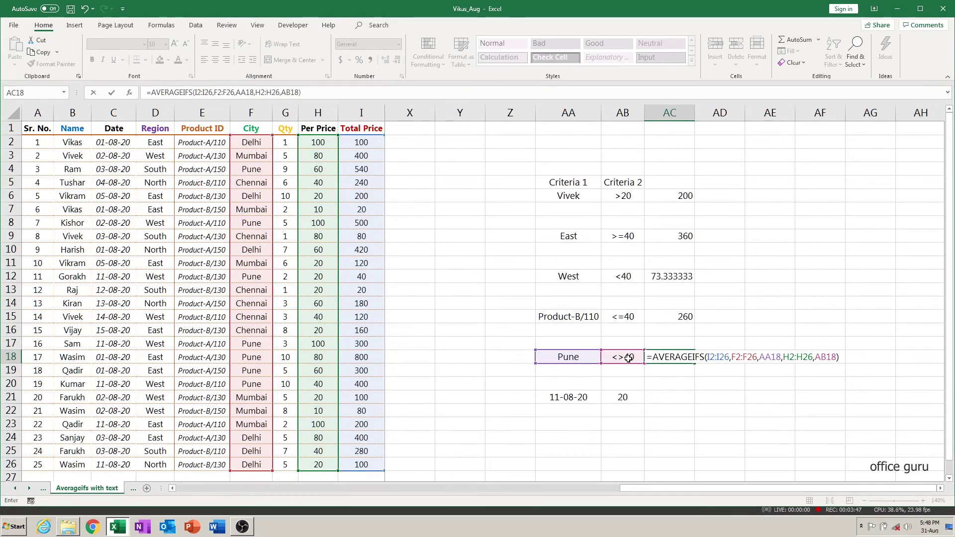
{"action": "key", "text": "Return"}
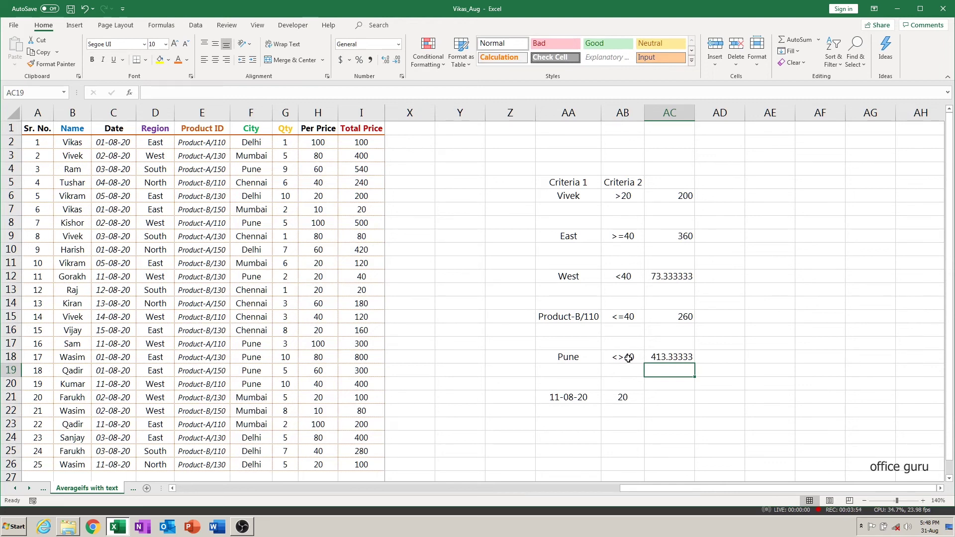
Step: Check the AA21/AB21 criteria and start AVERAGEIFS in AC21 with average range I2:I26
{"action": "key", "text": "Down"}
{"action": "key", "text": "Down"}
{"action": "key", "text": "Left"}
{"action": "key", "text": "Left"}
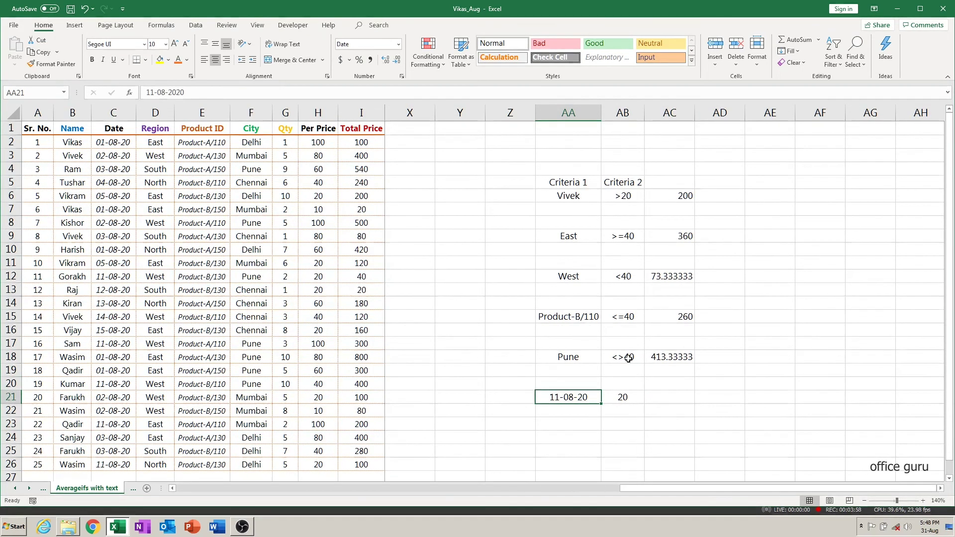
{"action": "key", "text": "Right"}
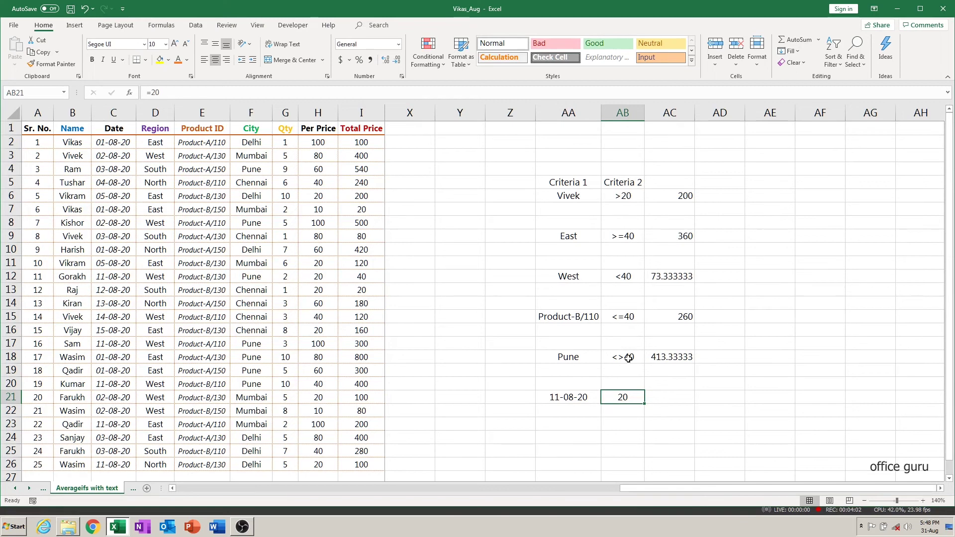
{"action": "key", "text": "Right"}
{"action": "type", "text": "="}
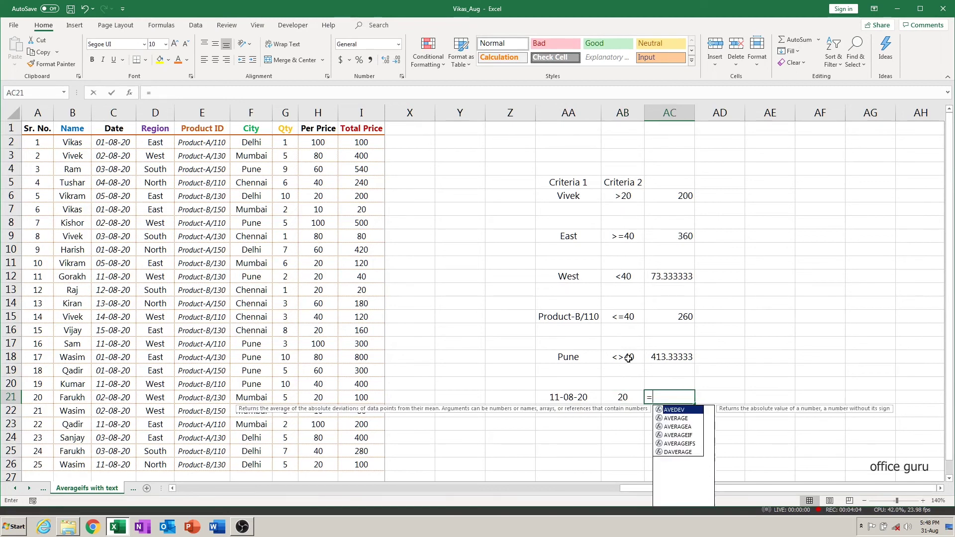
{"action": "type", "text": "ave"}
{"action": "key", "text": "Down"}
{"action": "key", "text": "Down"}
{"action": "key", "text": "Down"}
{"action": "key", "text": "Down"}
{"action": "key", "text": "Tab"}
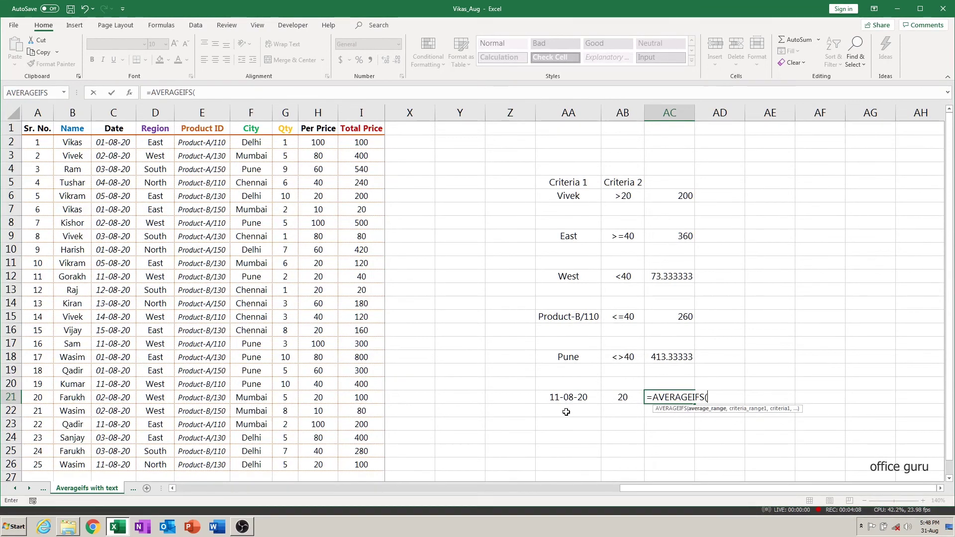
{"action": "left_click", "coordinate": [364, 143]}
{"action": "key", "text": "ctrl+shift+Down"}
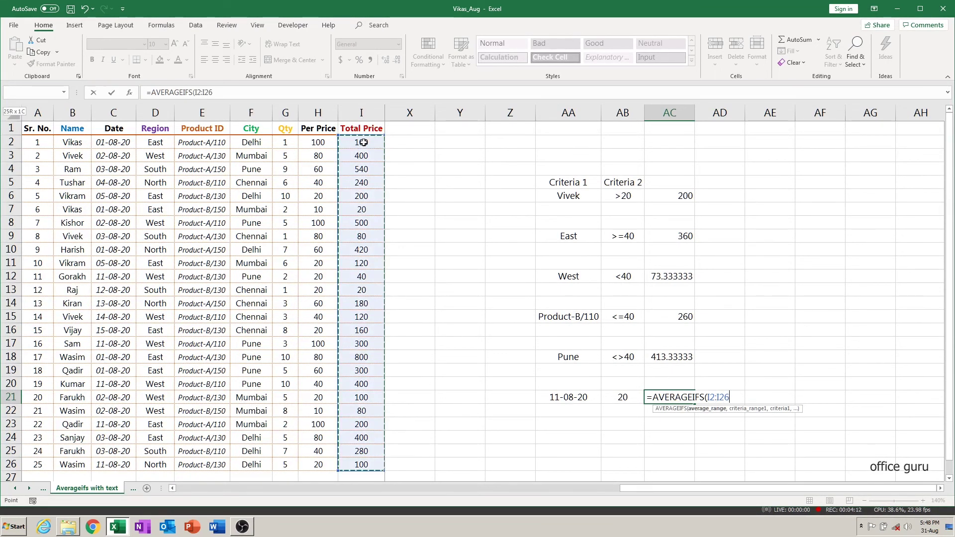
{"action": "type", "text": ","}
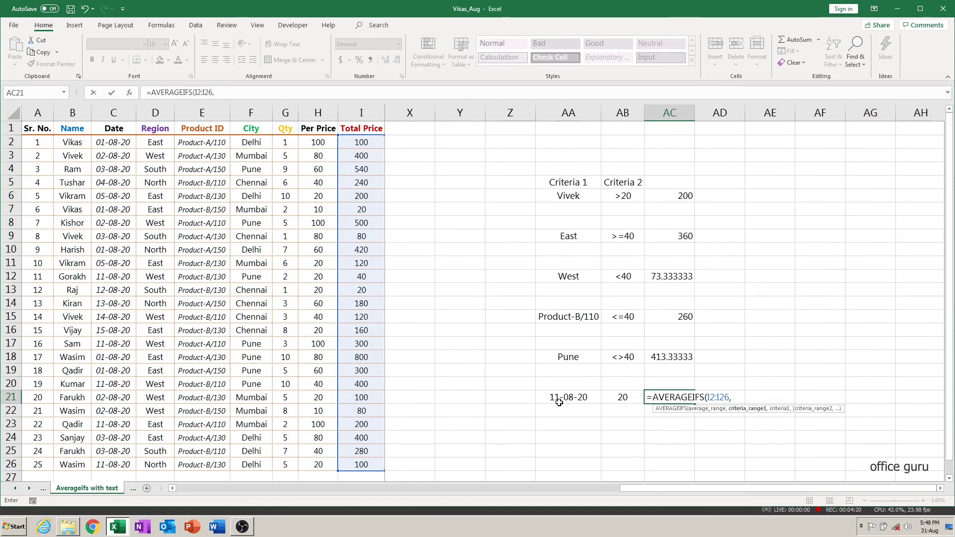
Step: Add Date range C2:C26 with the 11-08-20 criterion in AA21
{"action": "left_click", "coordinate": [113, 144]}
{"action": "key", "text": "ctrl+shift+Down"}
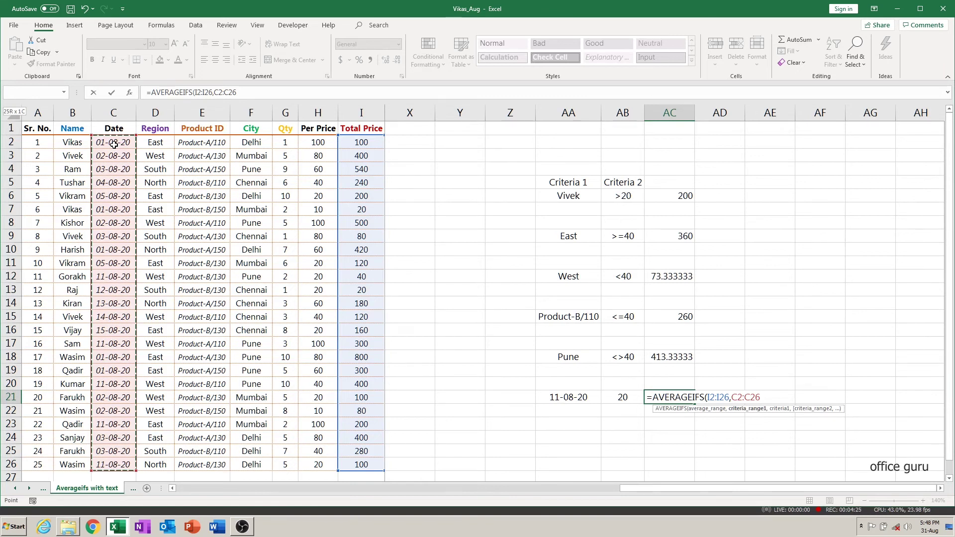
{"action": "type", "text": ","}
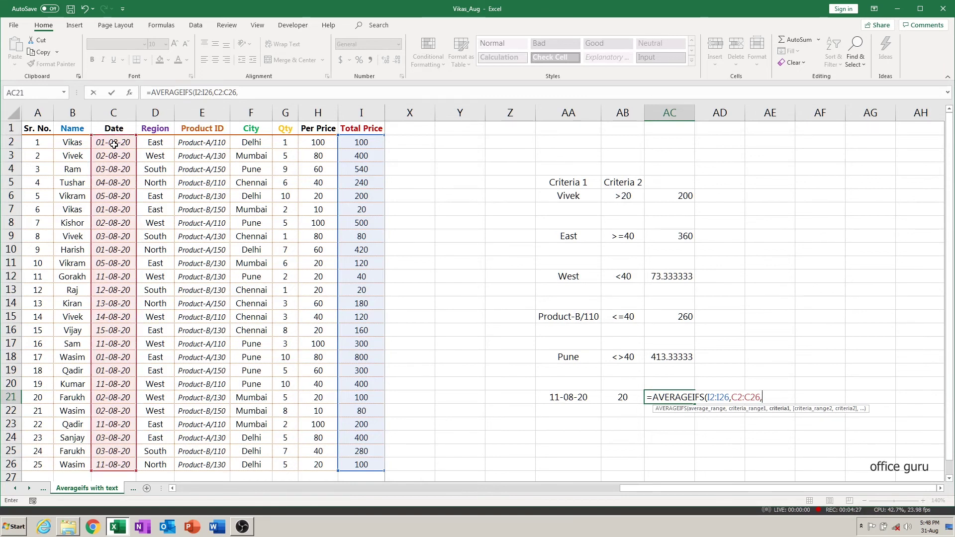
{"action": "left_click", "coordinate": [567, 399]}
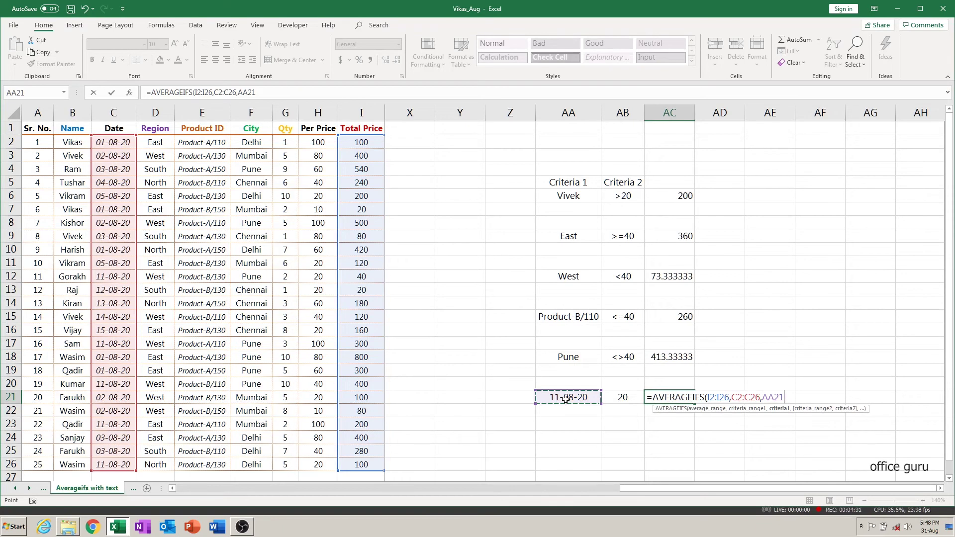
{"action": "type", "text": ","}
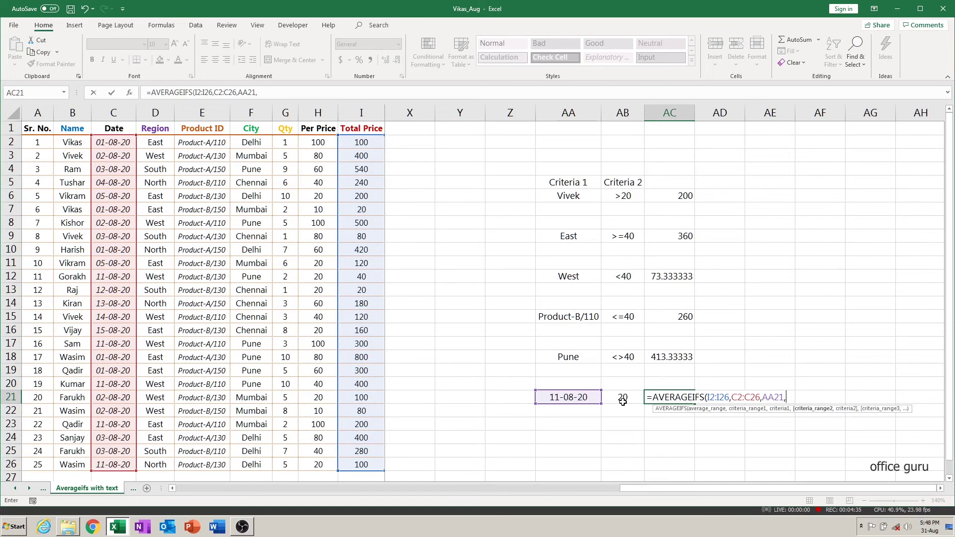
Step: Add Per Price range H2:H26 with criterion 20 in AB21 and confirm, returning 70
{"action": "left_click", "coordinate": [324, 143]}
{"action": "key", "text": "ctrl+shift+Down"}
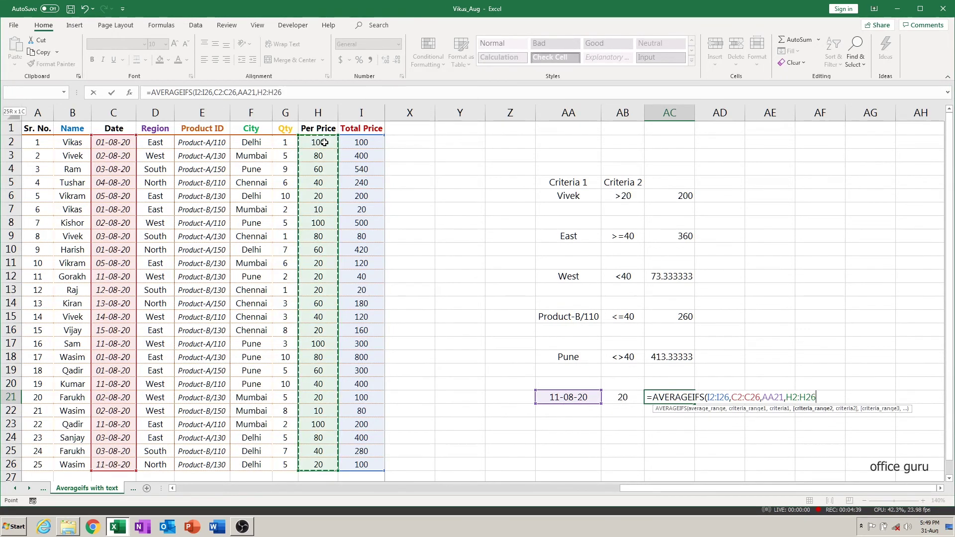
{"action": "type", "text": ","}
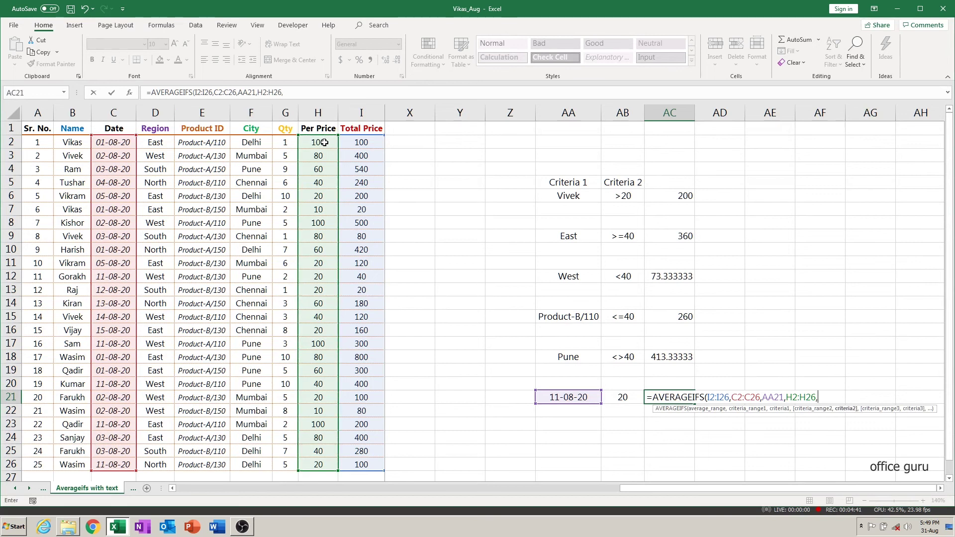
{"action": "left_click", "coordinate": [627, 400]}
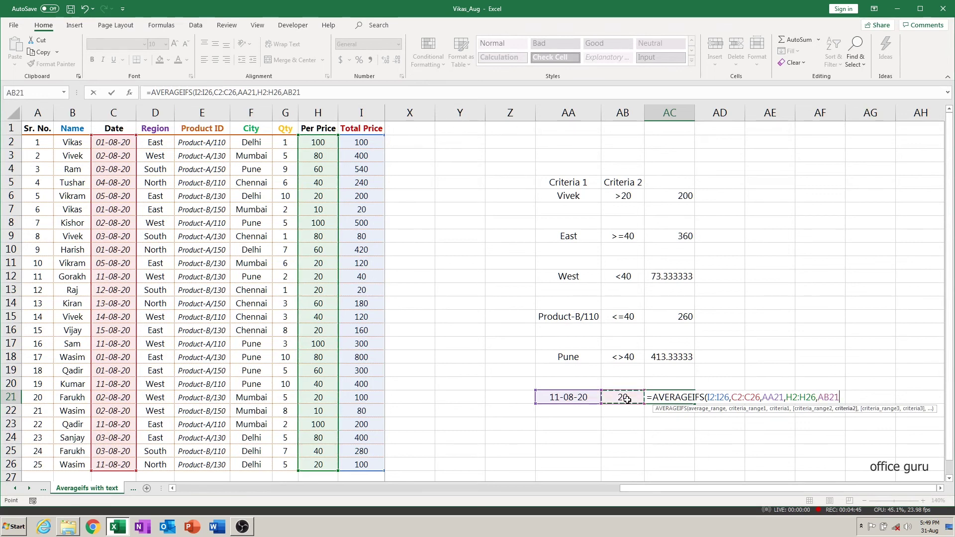
{"action": "type", "text": ")"}
{"action": "key", "text": "ctrl+Return"}
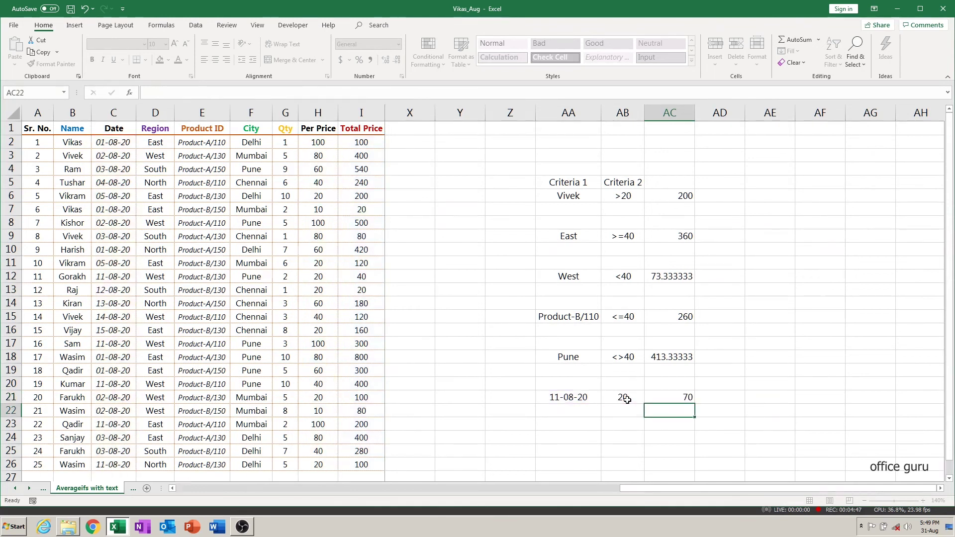